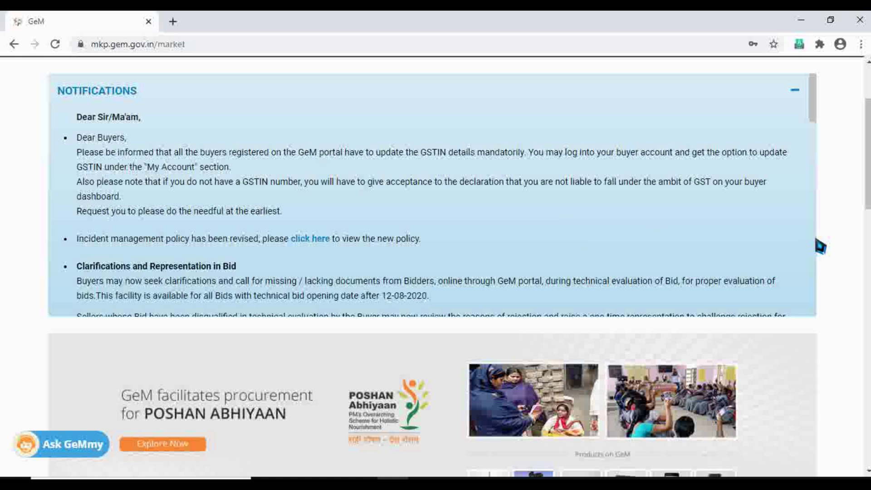
Search the marketplace for laptop, open the Computers Laptop-Notebook category and exit the guided tour.
{"action": "scroll", "coordinate": [436, 267], "scroll_direction": "up", "scroll_amount": 3}
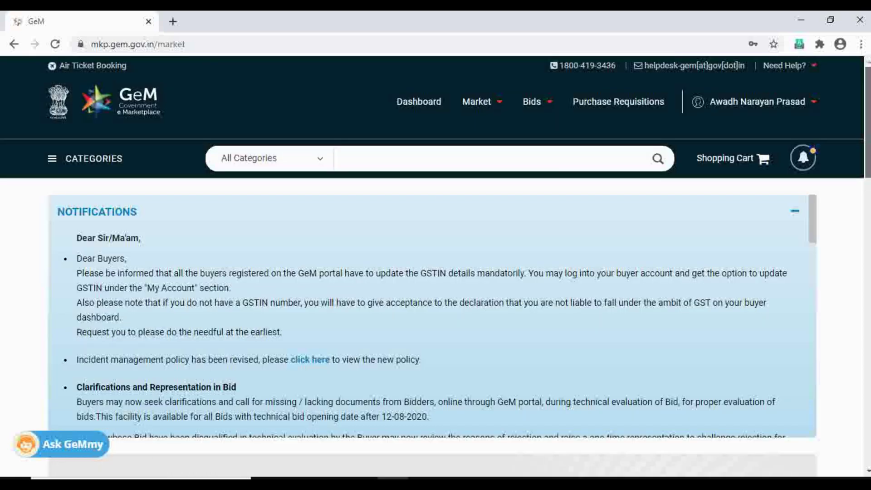
{"action": "left_click", "coordinate": [395, 162]}
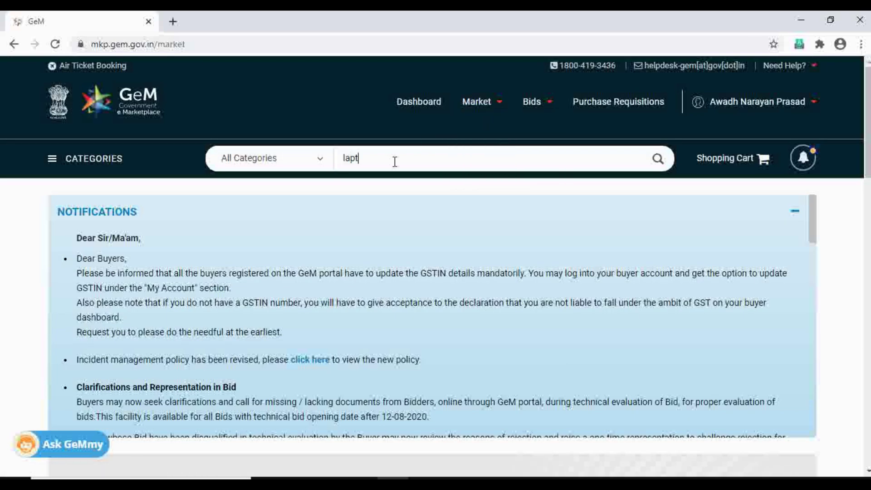
{"action": "type", "text": "laptop"}
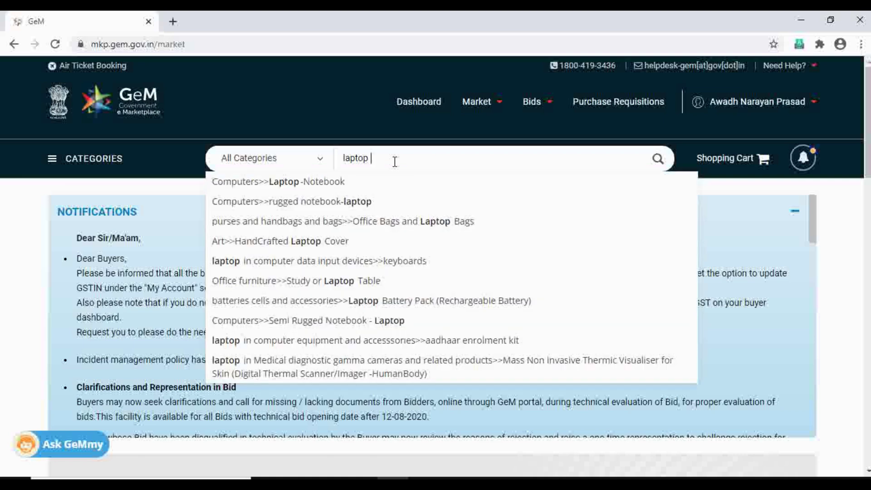
{"action": "left_click", "coordinate": [314, 187]}
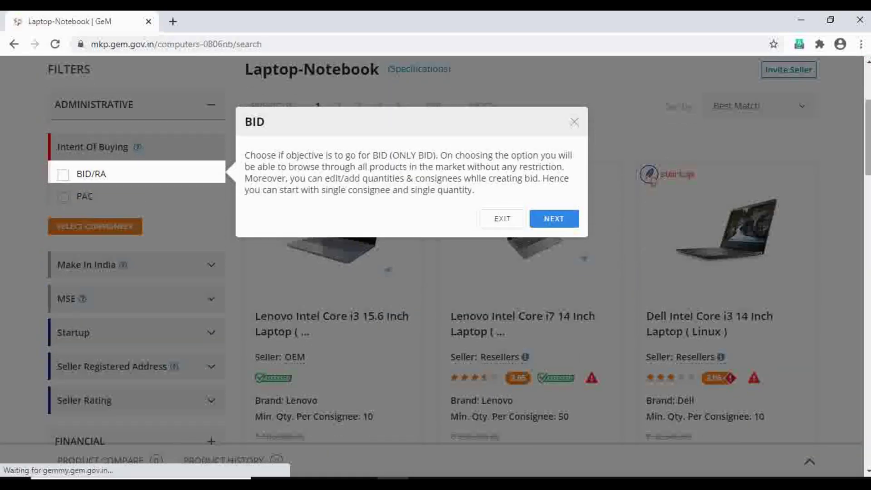
{"action": "left_click", "coordinate": [503, 219]}
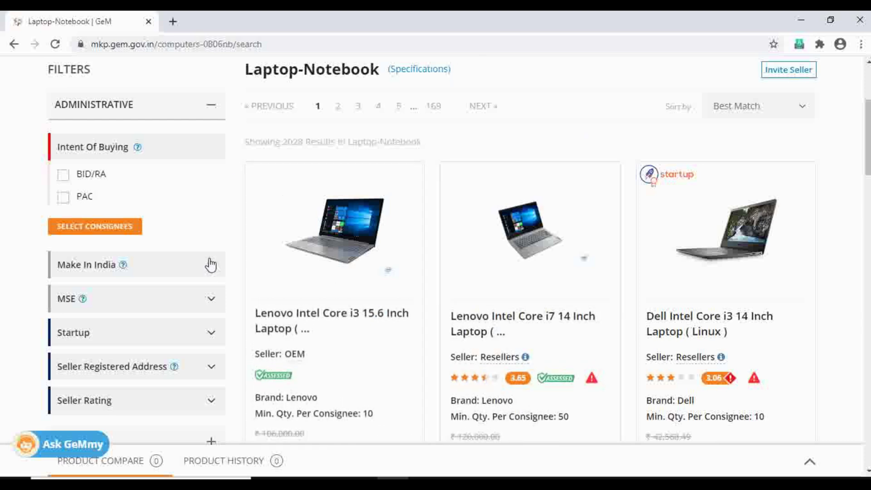
Set the consignee quantity to 20 for the preselected delivery location and run the product search.
{"action": "left_click", "coordinate": [126, 234]}
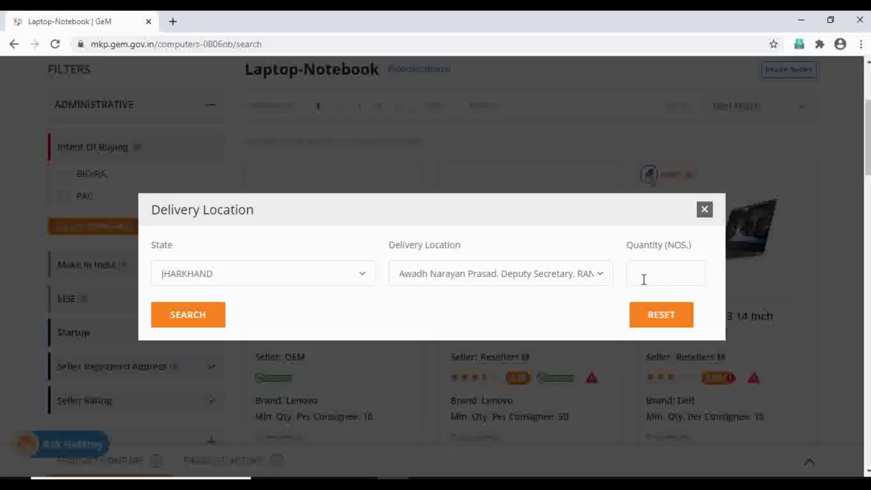
{"action": "type", "text": "20"}
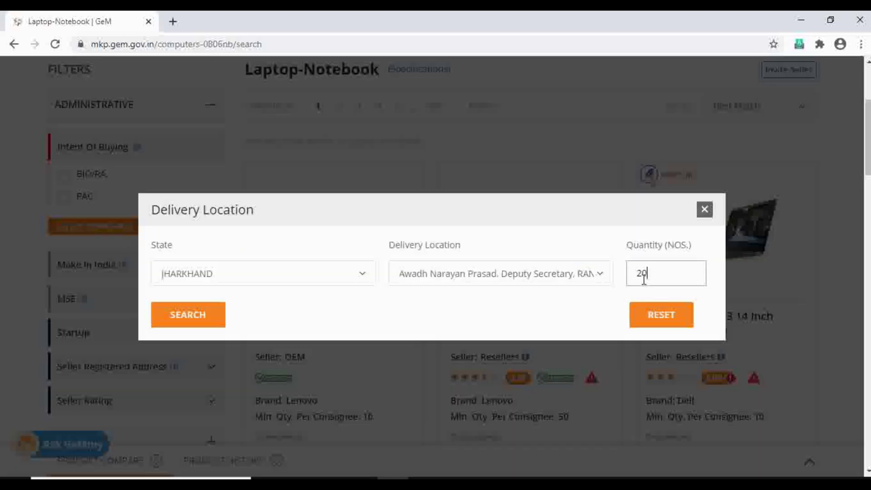
{"action": "left_click", "coordinate": [184, 321]}
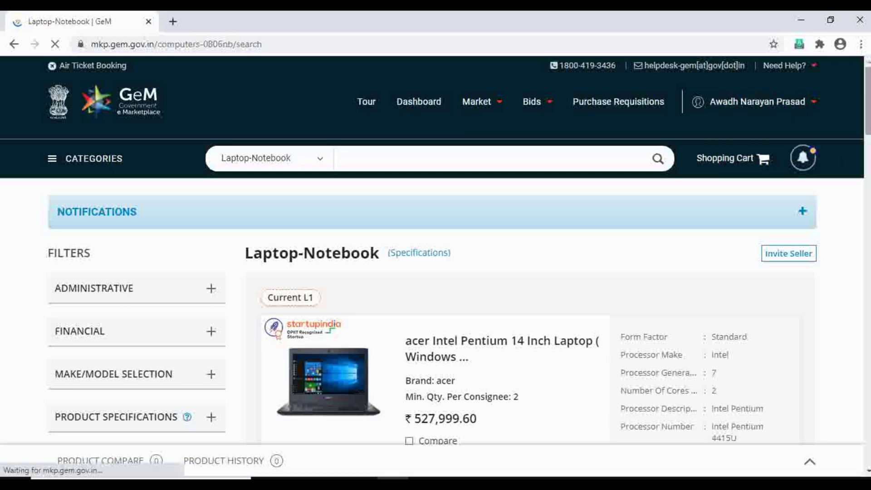
Filter the laptops by product specification to Processor Generation 7.
{"action": "scroll", "coordinate": [500, 272], "scroll_direction": "down", "scroll_amount": 5}
{"action": "scroll", "coordinate": [454, 250], "scroll_direction": "up", "scroll_amount": 2}
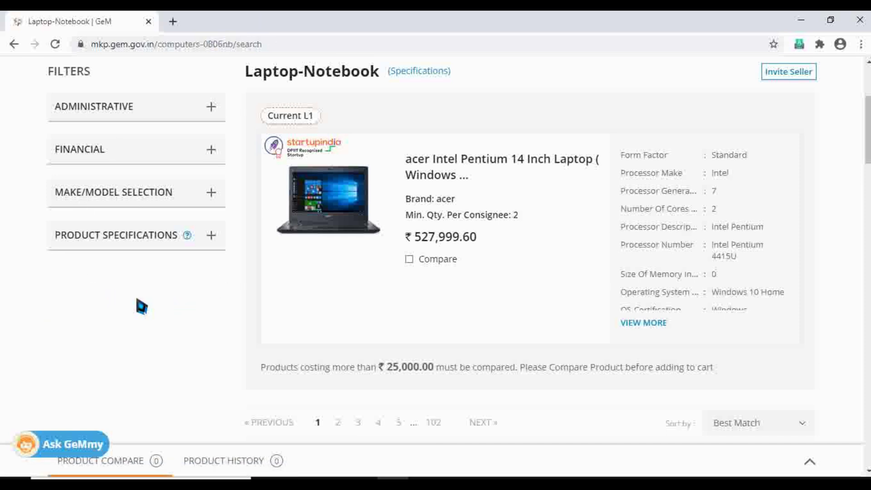
{"action": "left_click", "coordinate": [214, 245]}
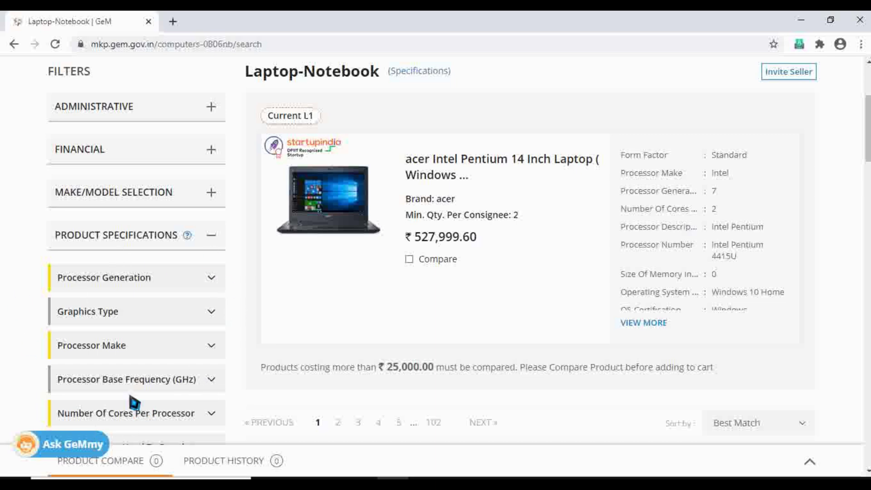
{"action": "scroll", "coordinate": [869, 177], "scroll_direction": "down", "scroll_amount": 5}
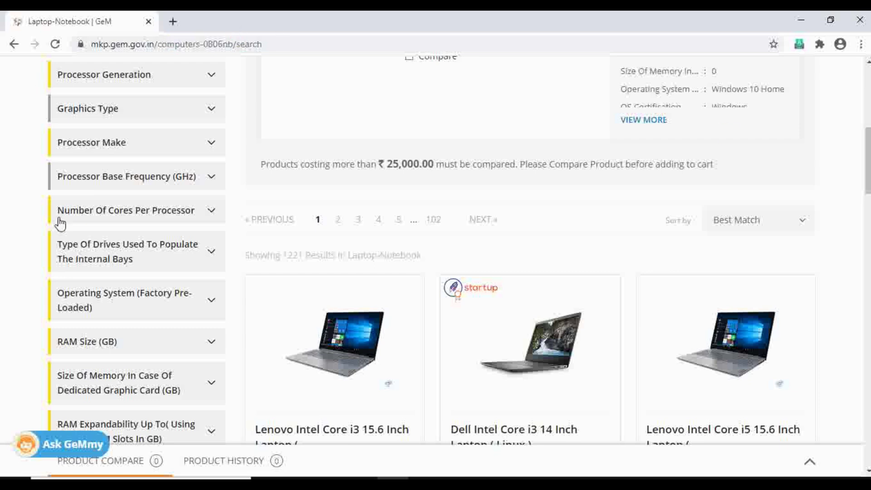
{"action": "left_click", "coordinate": [209, 80]}
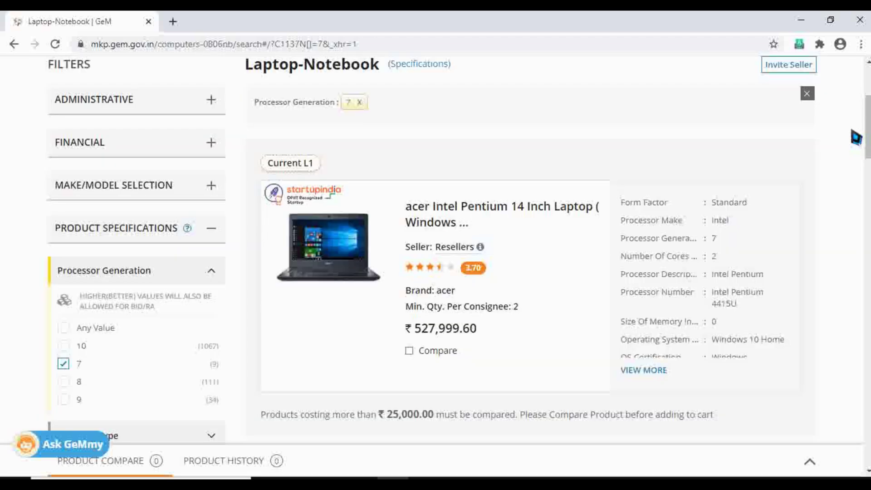
Restrict the laptop results to Integrated graphics type and Intel processor make.
{"action": "scroll", "coordinate": [868, 132], "scroll_direction": "down", "scroll_amount": 6}
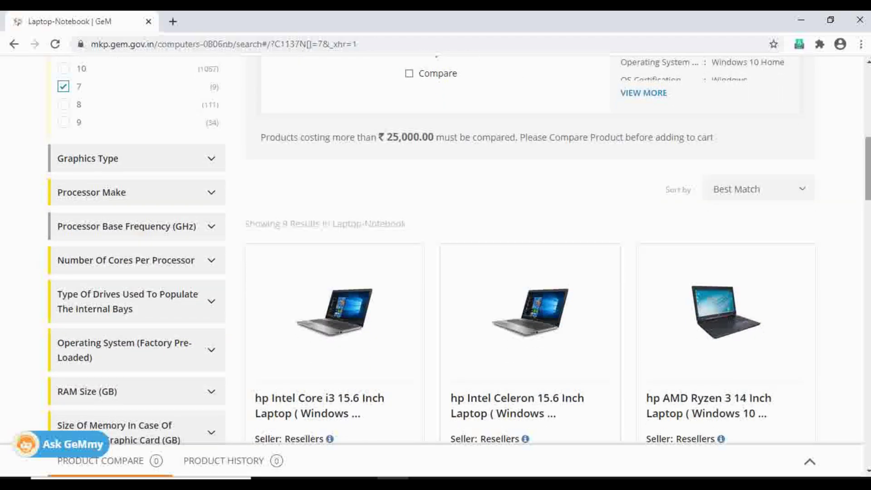
{"action": "left_click", "coordinate": [178, 169]}
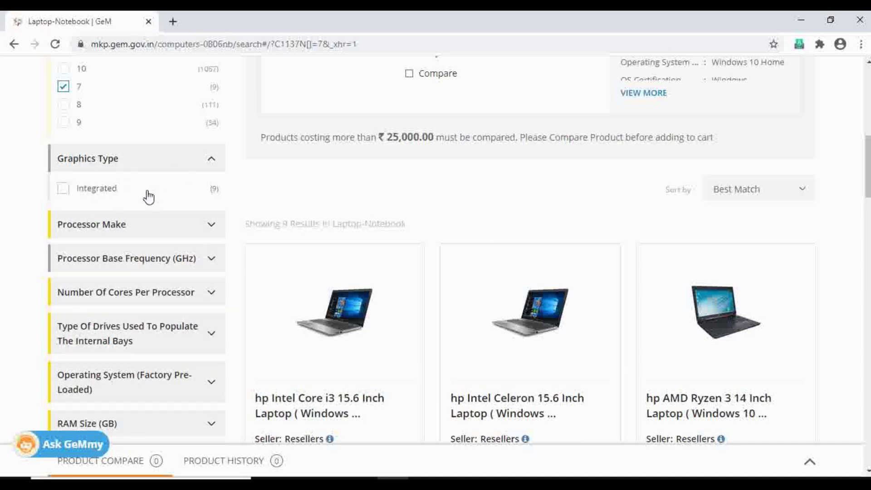
{"action": "left_click", "coordinate": [64, 190]}
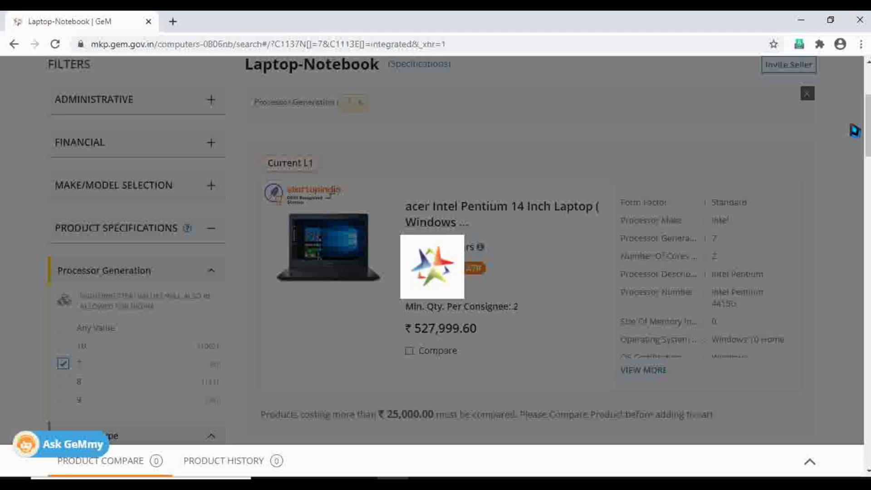
{"action": "scroll", "coordinate": [855, 131], "scroll_direction": "down", "scroll_amount": 8}
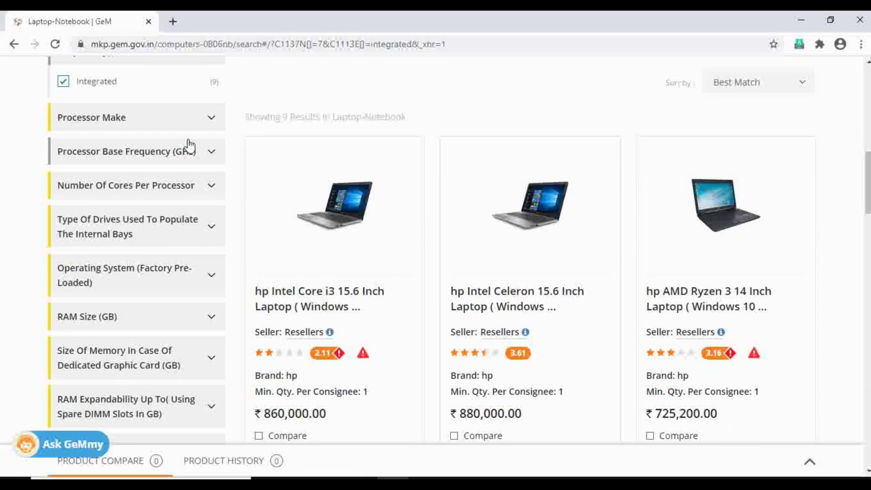
{"action": "left_click", "coordinate": [184, 131]}
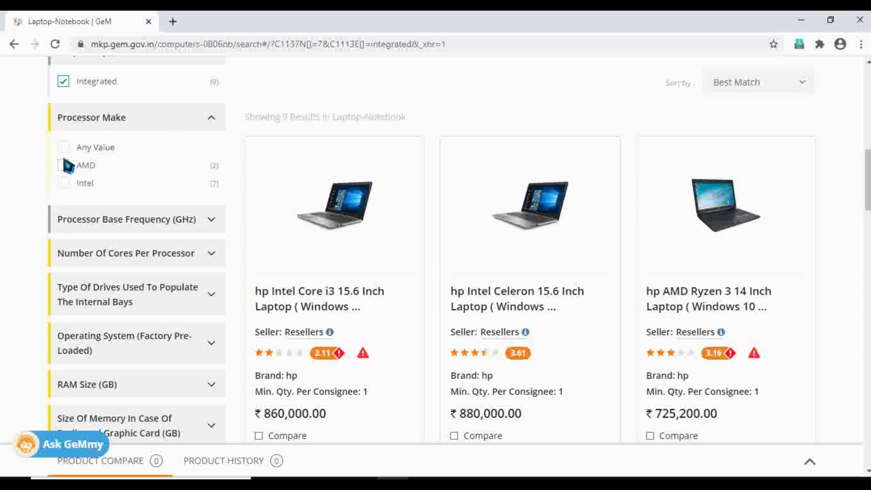
{"action": "left_click", "coordinate": [64, 184]}
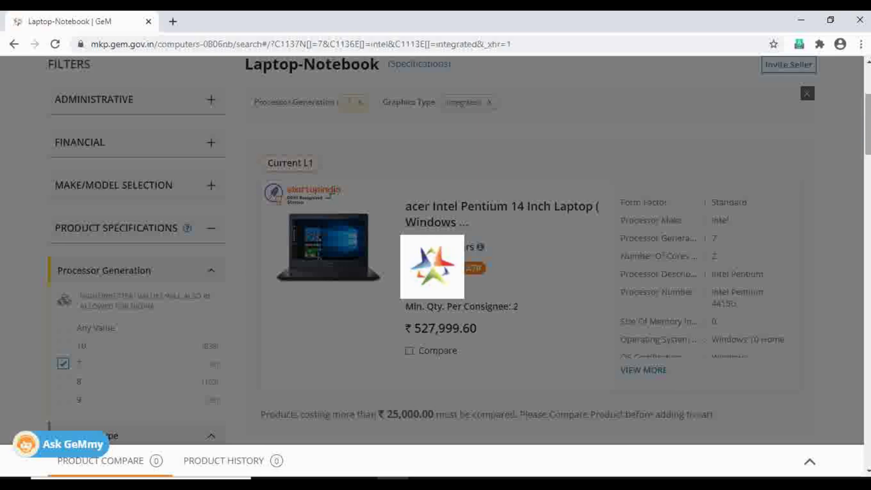
Filter the laptops by a 2.3 GHz processor base frequency and the factory-loaded Windows 10 Professional operating system.
{"action": "scroll", "coordinate": [435, 250], "scroll_direction": "down", "scroll_amount": 10}
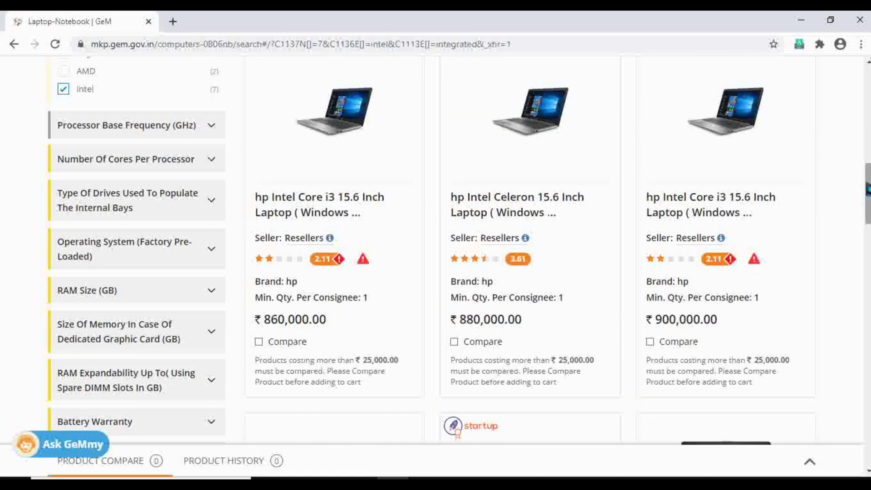
{"action": "left_click", "coordinate": [153, 131]}
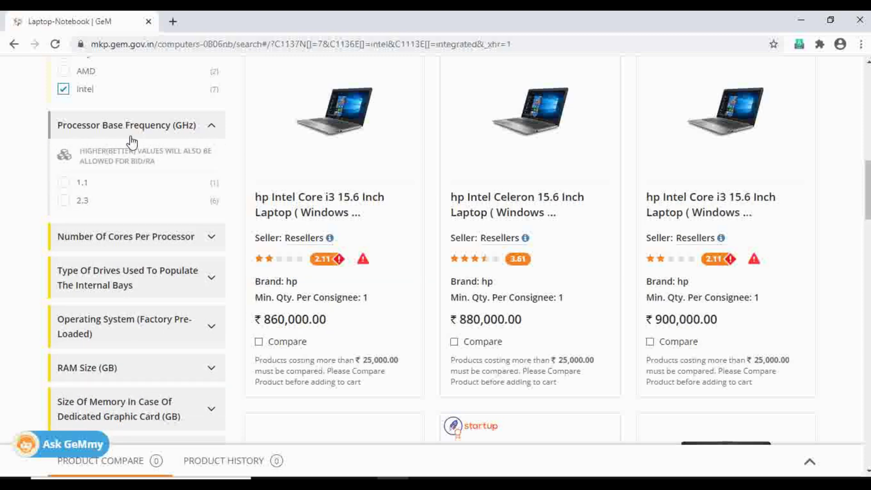
{"action": "left_click", "coordinate": [64, 201]}
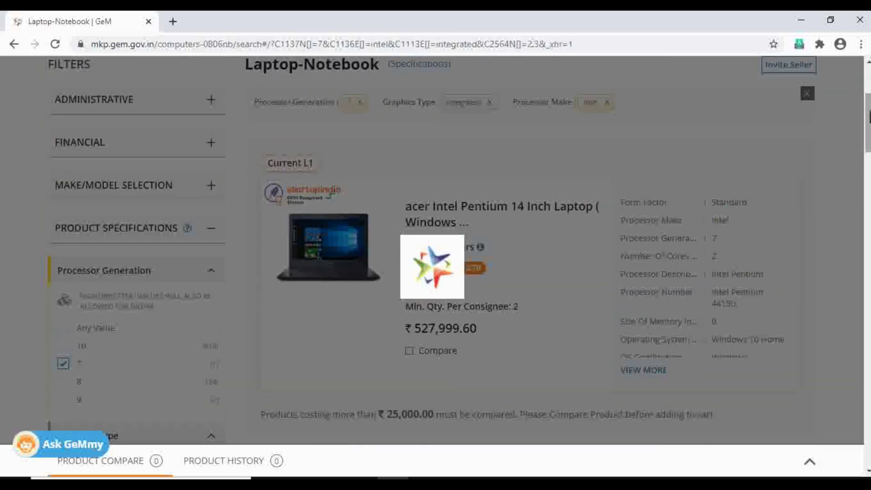
{"action": "scroll", "coordinate": [436, 250], "scroll_direction": "down", "scroll_amount": 8}
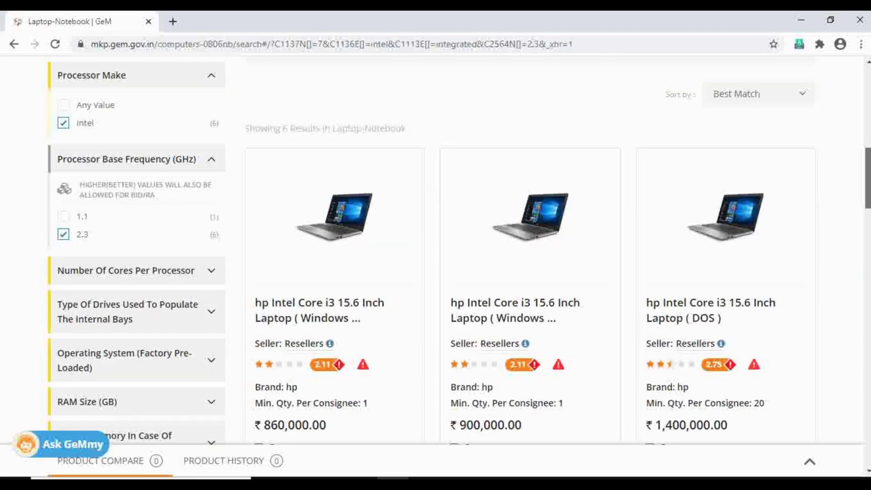
{"action": "scroll", "coordinate": [436, 249], "scroll_direction": "down", "scroll_amount": 3}
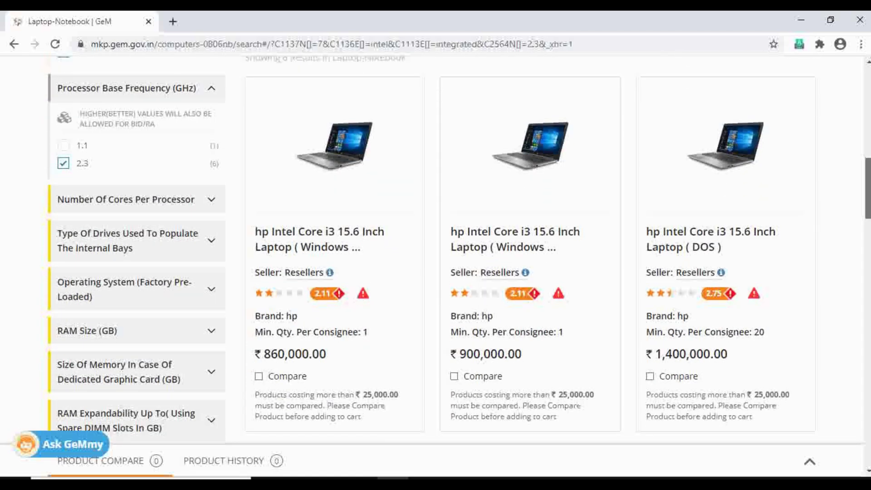
{"action": "scroll", "coordinate": [537, 194], "scroll_direction": "down", "scroll_amount": 3}
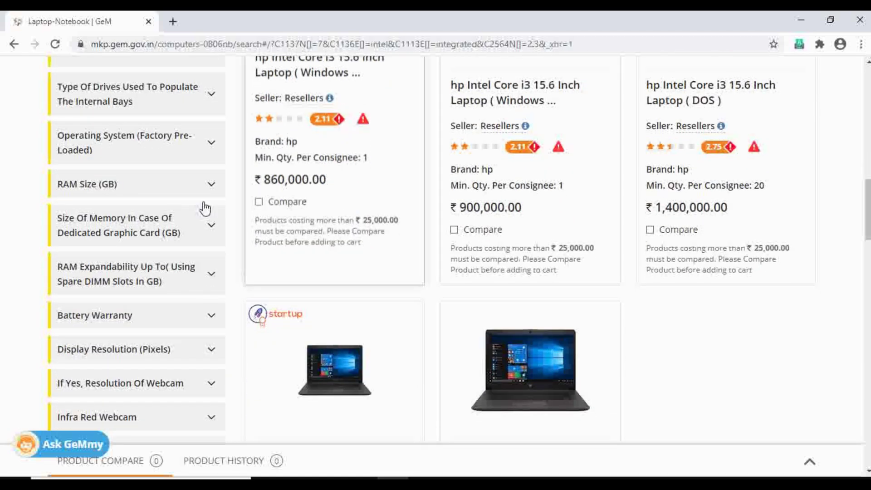
{"action": "left_click", "coordinate": [161, 156]}
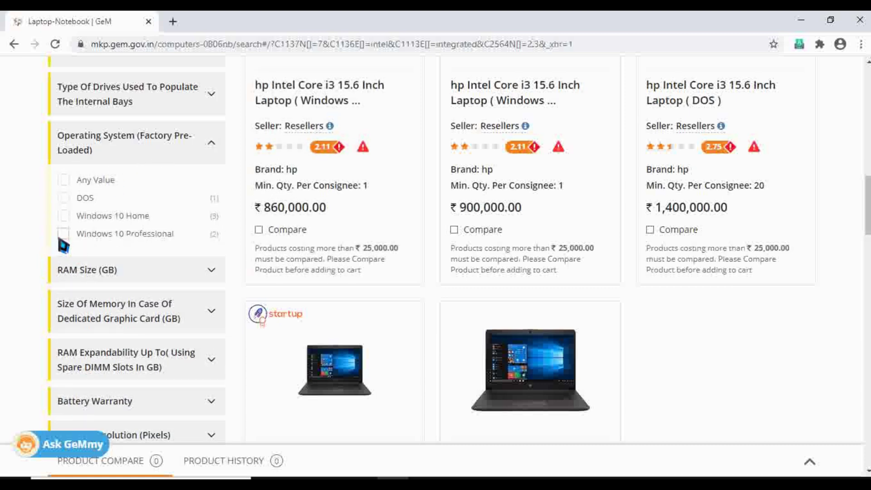
{"action": "left_click", "coordinate": [64, 235]}
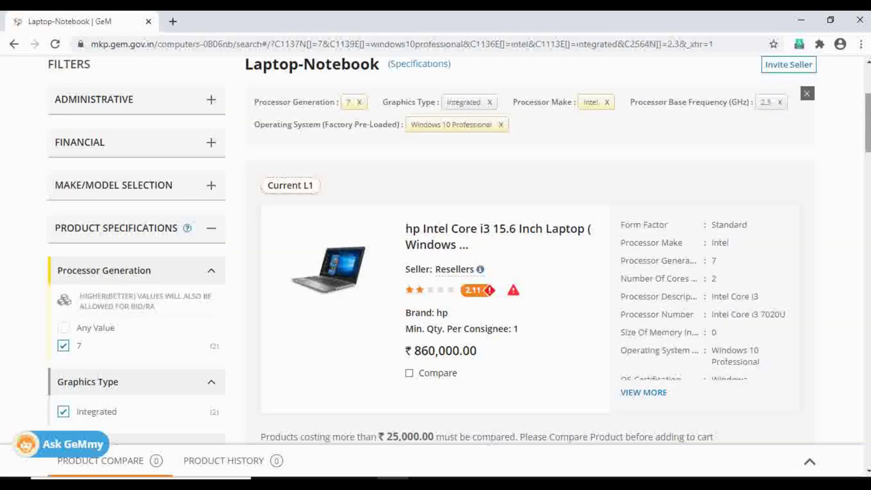
Filter the laptop results by a RAM size of 8 GB.
{"action": "left_click_drag", "start_coordinate": [869, 122], "coordinate": [868, 157]}
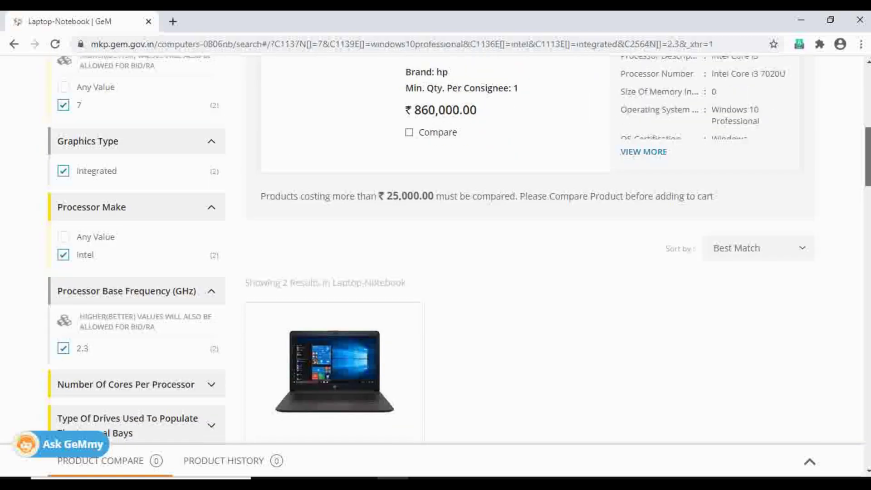
{"action": "scroll", "coordinate": [133, 196], "scroll_direction": "down", "scroll_amount": 2}
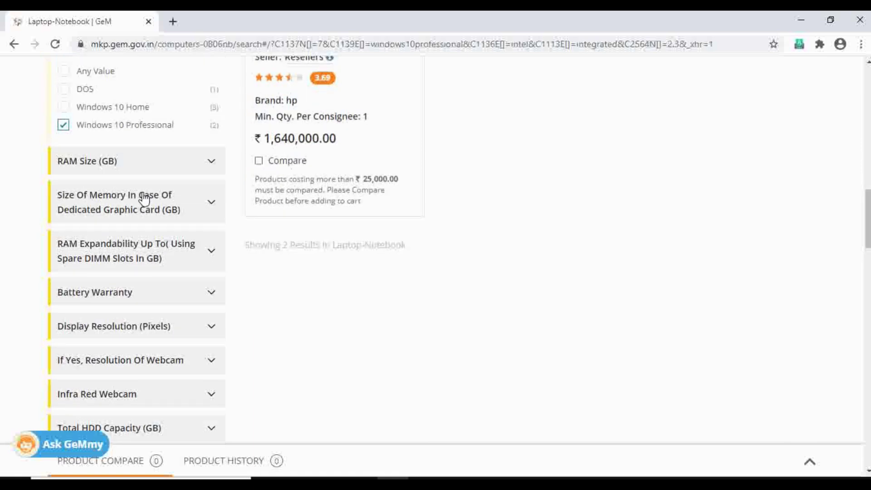
{"action": "left_click", "coordinate": [137, 169]}
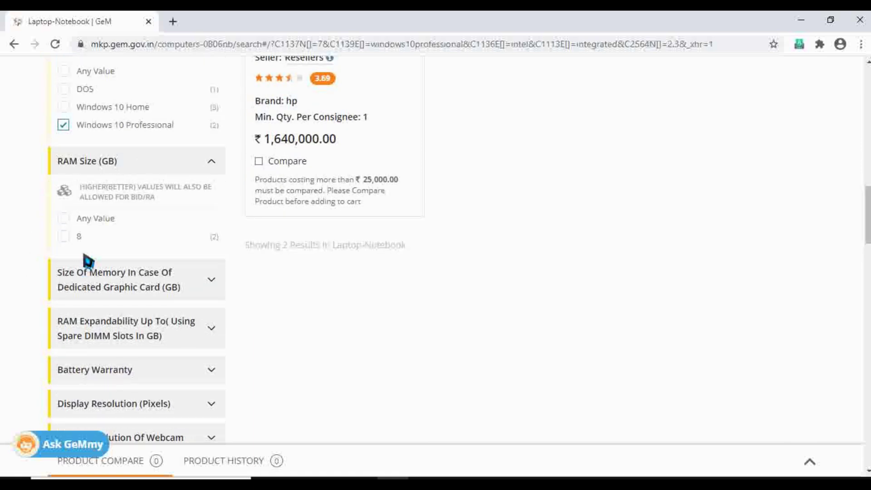
{"action": "left_click", "coordinate": [64, 236]}
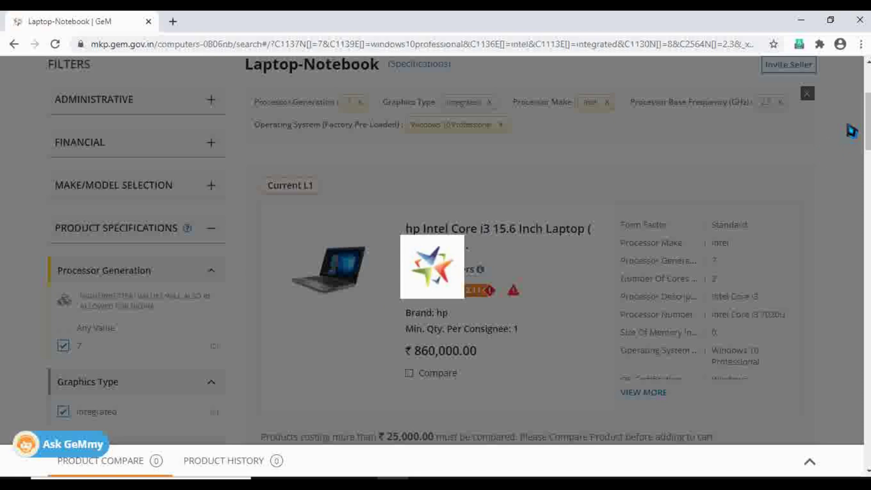
Filter the laptop results by a display resolution of 1366x768 pixels.
{"action": "scroll", "coordinate": [435, 250], "scroll_direction": "down", "scroll_amount": 20}
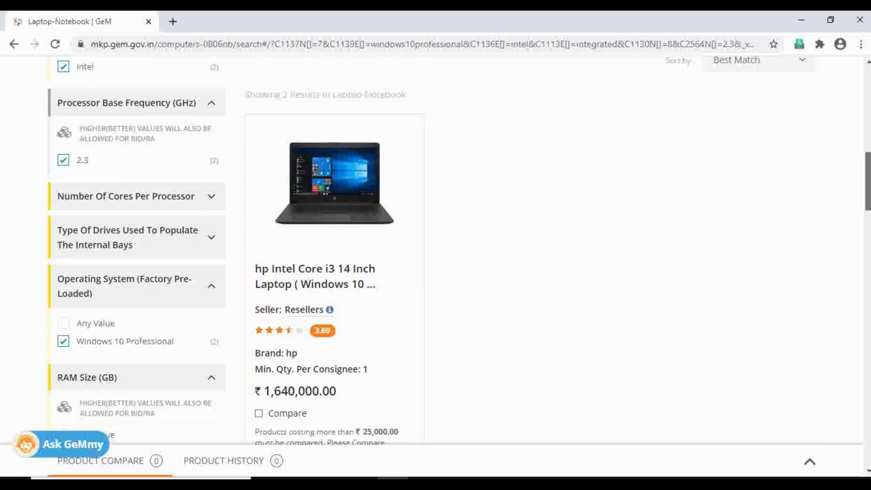
{"action": "scroll", "coordinate": [436, 249], "scroll_direction": "down", "scroll_amount": 4}
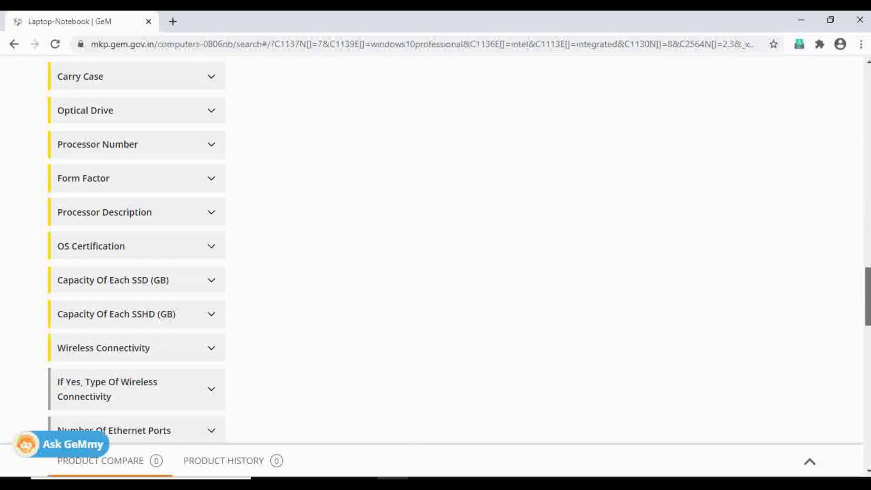
{"action": "scroll", "coordinate": [435, 250], "scroll_direction": "up", "scroll_amount": 8}
{"action": "scroll", "coordinate": [436, 250], "scroll_direction": "up", "scroll_amount": 7}
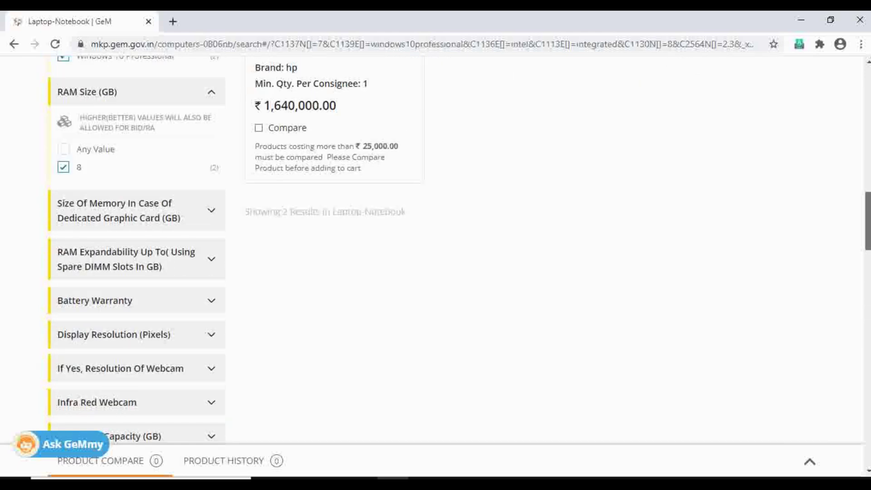
{"action": "scroll", "coordinate": [435, 250], "scroll_direction": "down", "scroll_amount": 2}
{"action": "scroll", "coordinate": [246, 221], "scroll_direction": "up", "scroll_amount": 1}
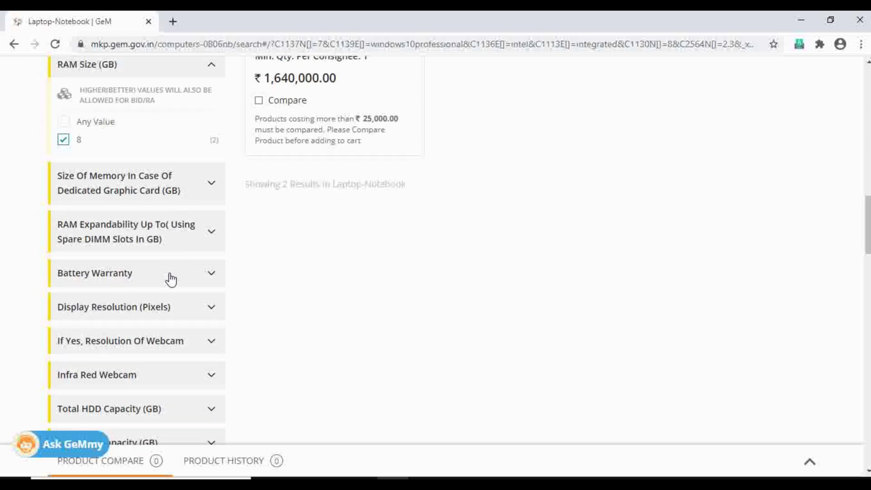
{"action": "left_click", "coordinate": [176, 312]}
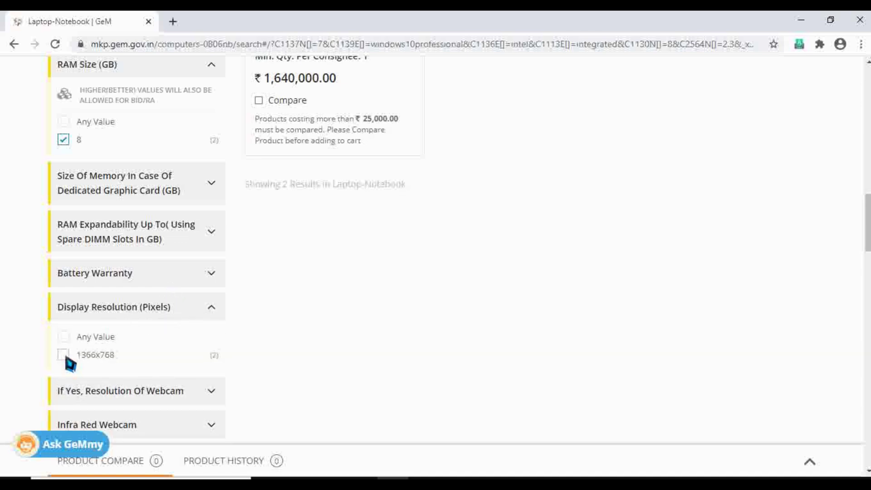
{"action": "left_click", "coordinate": [64, 355]}
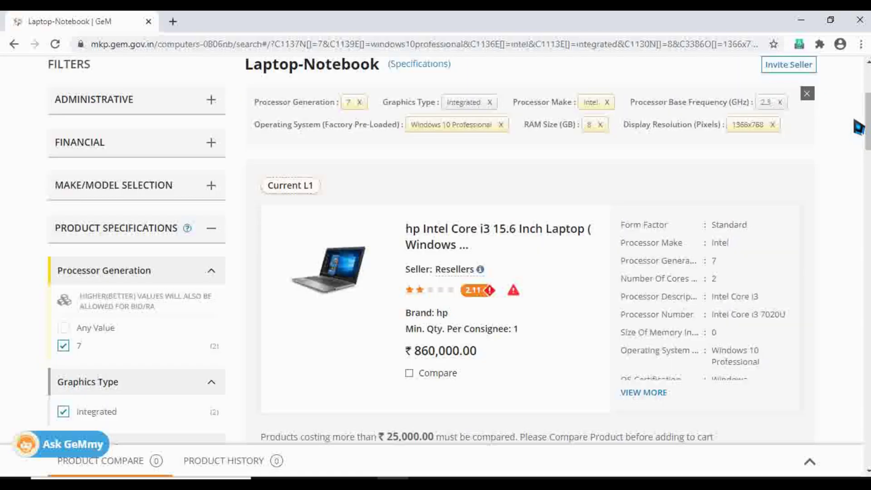
Restrict the laptop results to models with an HD webcam resolution.
{"action": "scroll", "coordinate": [855, 128], "scroll_direction": "down", "scroll_amount": 3}
{"action": "scroll", "coordinate": [454, 249], "scroll_direction": "down", "scroll_amount": 15}
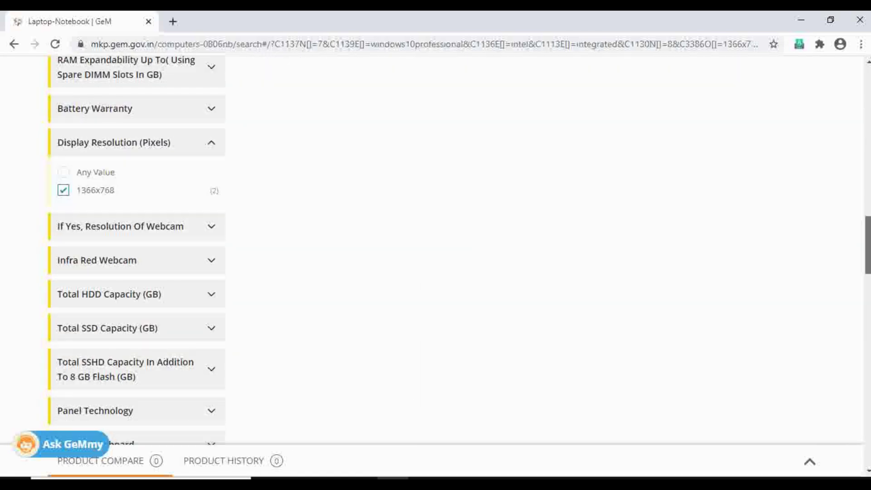
{"action": "scroll", "coordinate": [543, 180], "scroll_direction": "down", "scroll_amount": 1}
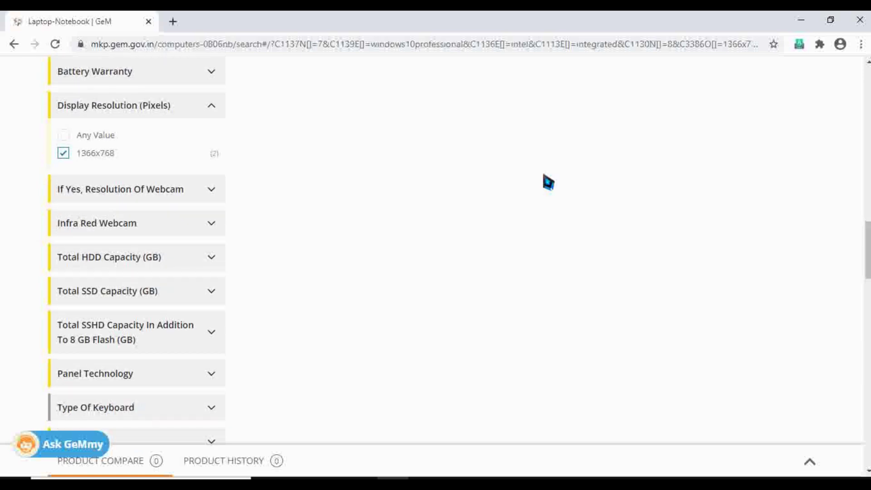
{"action": "left_click", "coordinate": [164, 203]}
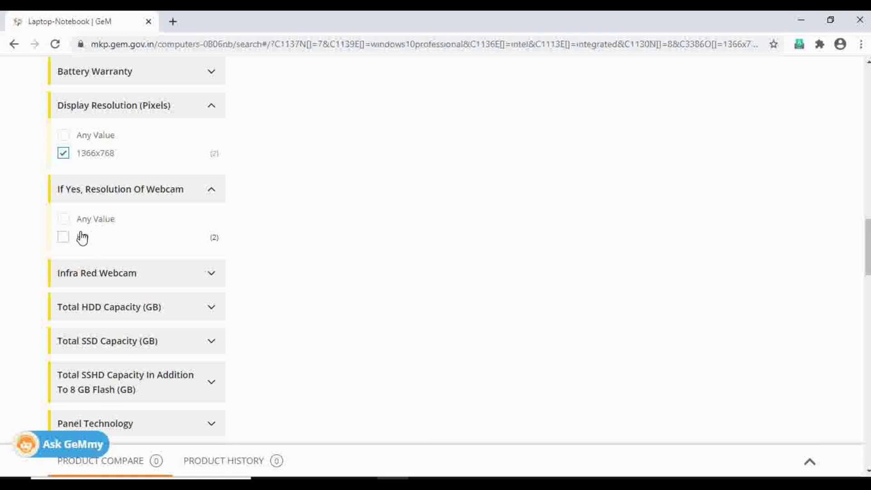
{"action": "left_click", "coordinate": [63, 237]}
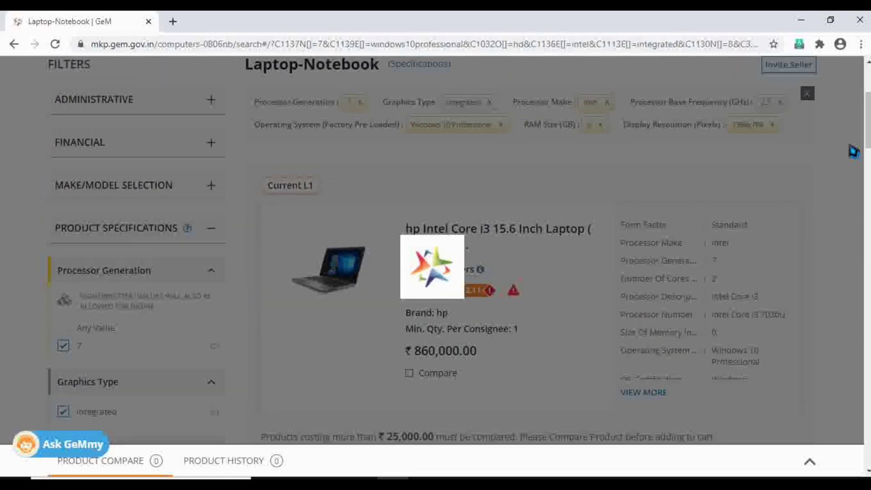
Filter the laptops by a total HDD capacity of 1000 GB.
{"action": "scroll", "coordinate": [459, 250], "scroll_direction": "down", "scroll_amount": 10}
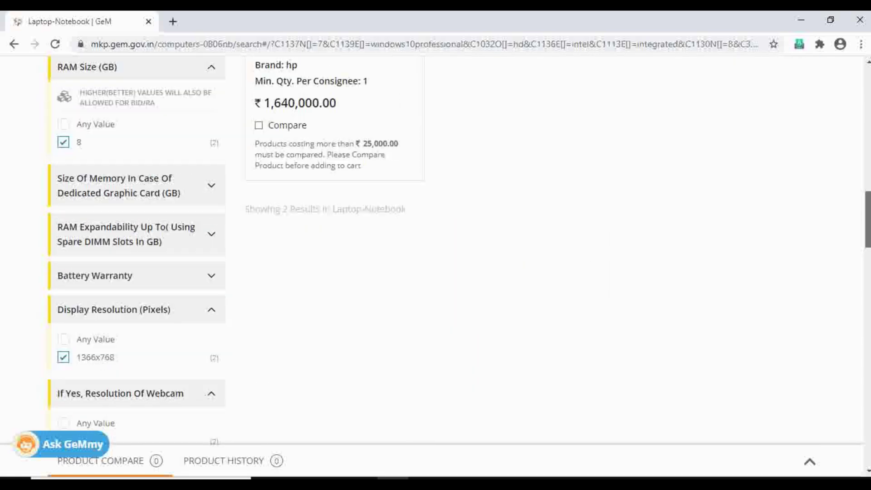
{"action": "scroll", "coordinate": [459, 252], "scroll_direction": "down", "scroll_amount": 6}
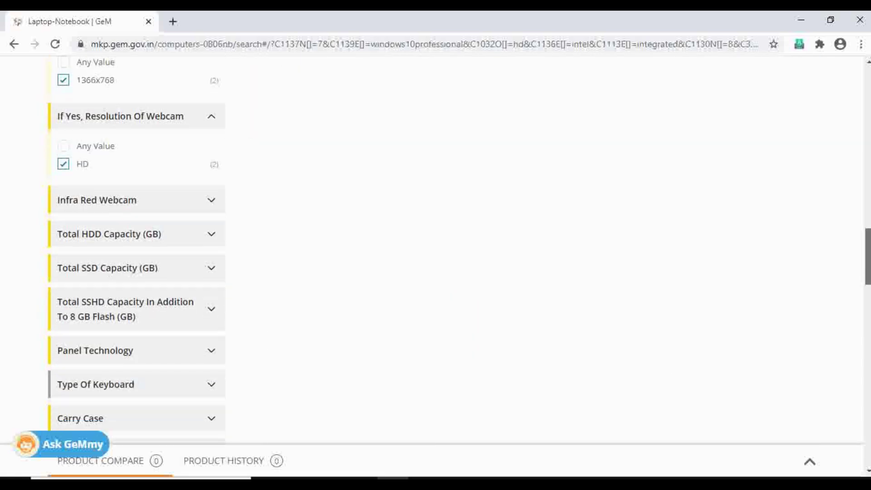
{"action": "scroll", "coordinate": [271, 178], "scroll_direction": "down", "scroll_amount": 1}
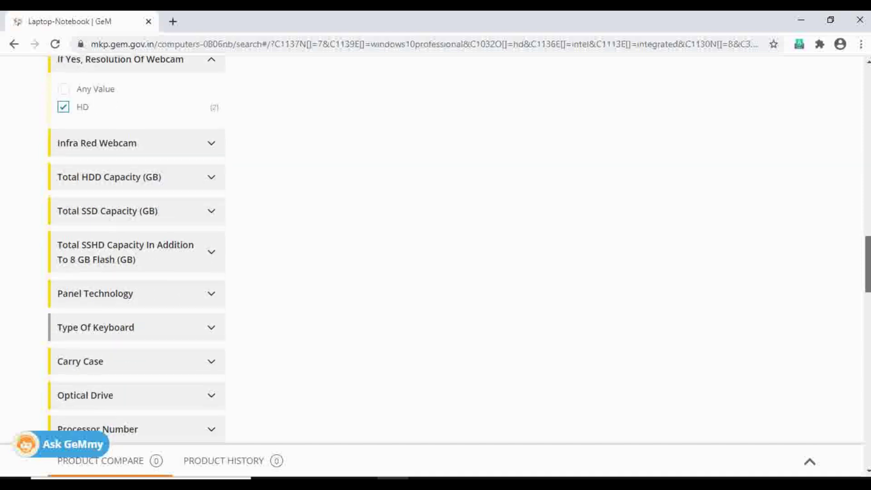
{"action": "left_click", "coordinate": [161, 189]}
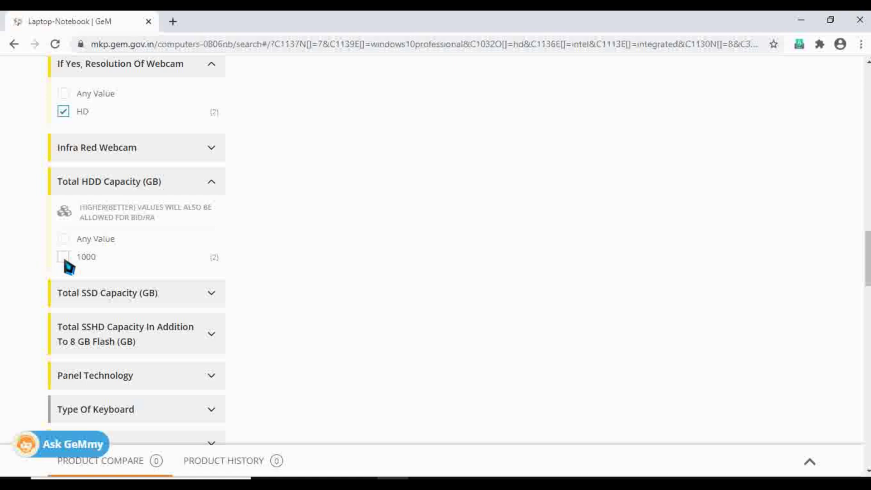
{"action": "left_click", "coordinate": [64, 258]}
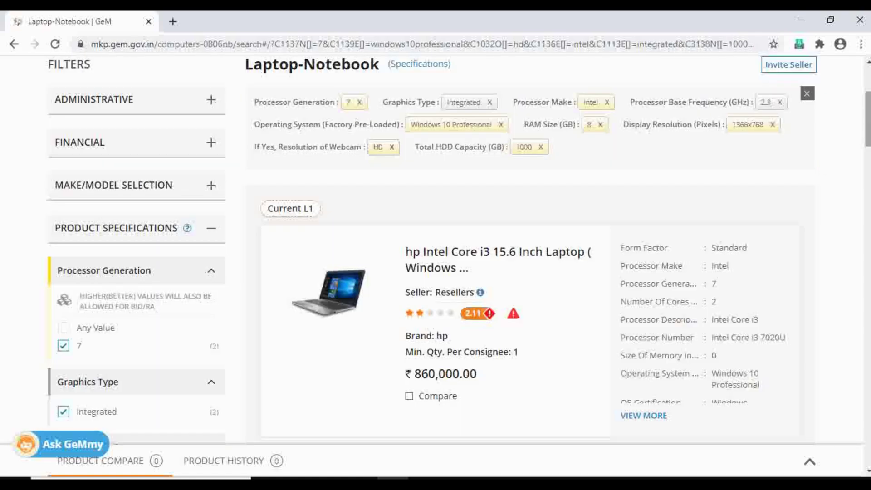
Restrict the laptop results to models with dual internal speakers by choosing Yes for that specification.
{"action": "scroll", "coordinate": [436, 249], "scroll_direction": "down", "scroll_amount": 20}
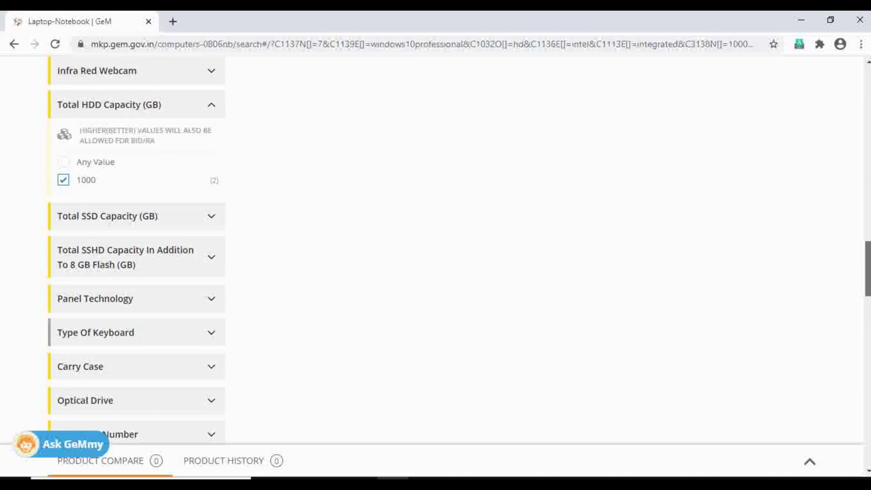
{"action": "scroll", "coordinate": [435, 250], "scroll_direction": "down", "scroll_amount": 1}
{"action": "scroll", "coordinate": [137, 246], "scroll_direction": "down", "scroll_amount": 4}
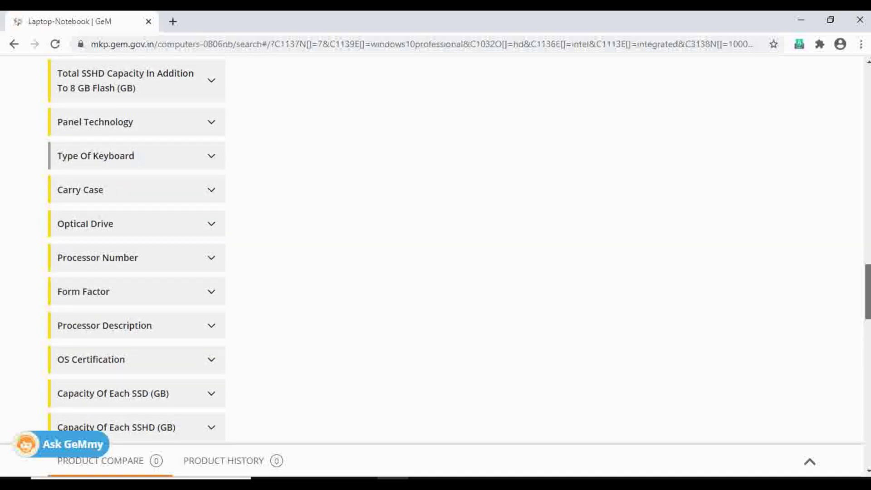
{"action": "scroll", "coordinate": [136, 250], "scroll_direction": "down", "scroll_amount": 4}
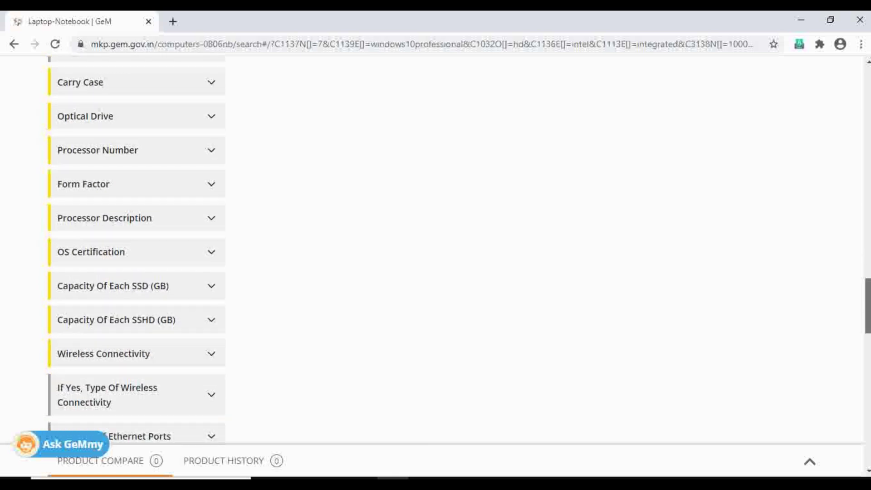
{"action": "scroll", "coordinate": [136, 250], "scroll_direction": "down", "scroll_amount": 3}
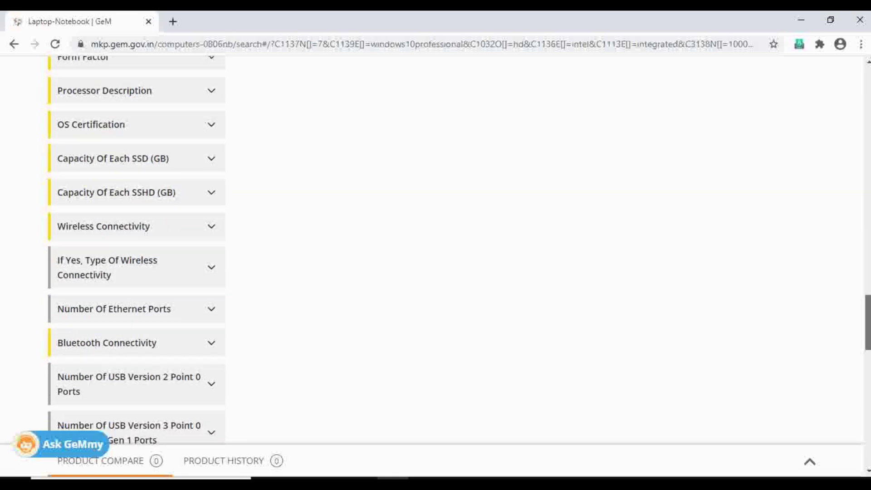
{"action": "scroll", "coordinate": [136, 250], "scroll_direction": "down", "scroll_amount": 1}
{"action": "scroll", "coordinate": [136, 249], "scroll_direction": "down", "scroll_amount": 1}
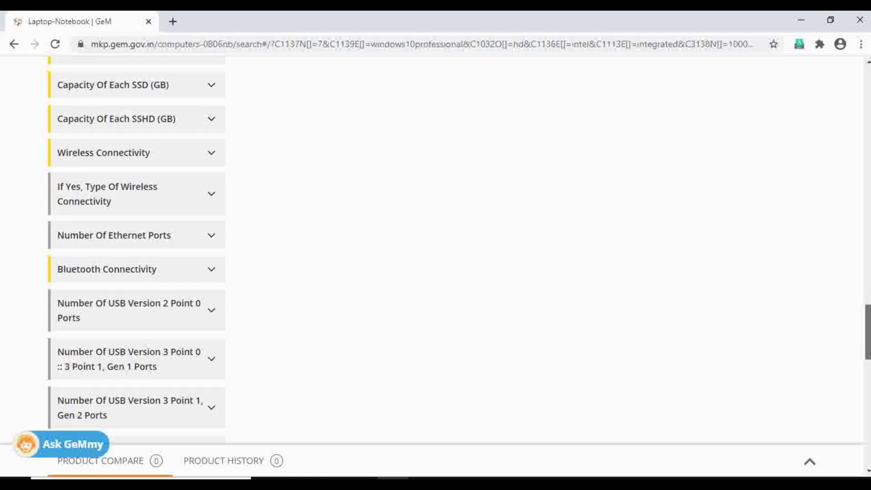
{"action": "scroll", "coordinate": [136, 250], "scroll_direction": "down", "scroll_amount": 2}
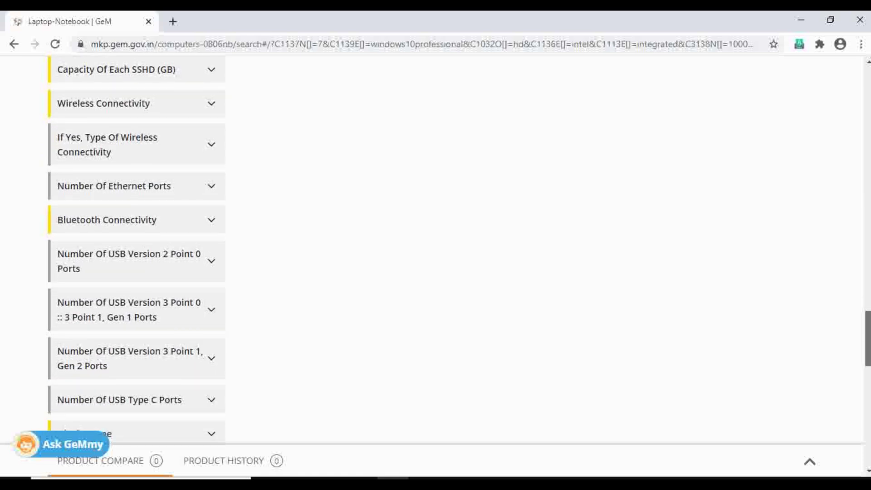
{"action": "scroll", "coordinate": [136, 249], "scroll_direction": "down", "scroll_amount": 1}
{"action": "scroll", "coordinate": [136, 249], "scroll_direction": "down", "scroll_amount": 2}
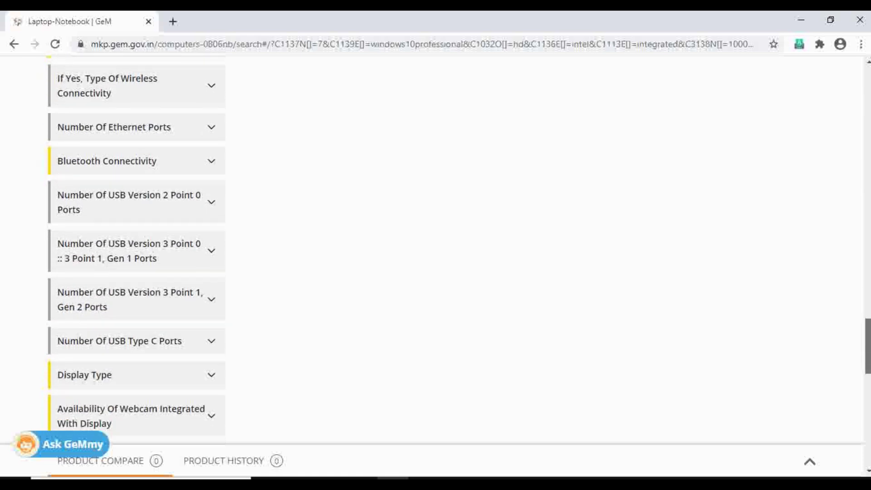
{"action": "scroll", "coordinate": [136, 250], "scroll_direction": "down", "scroll_amount": 2}
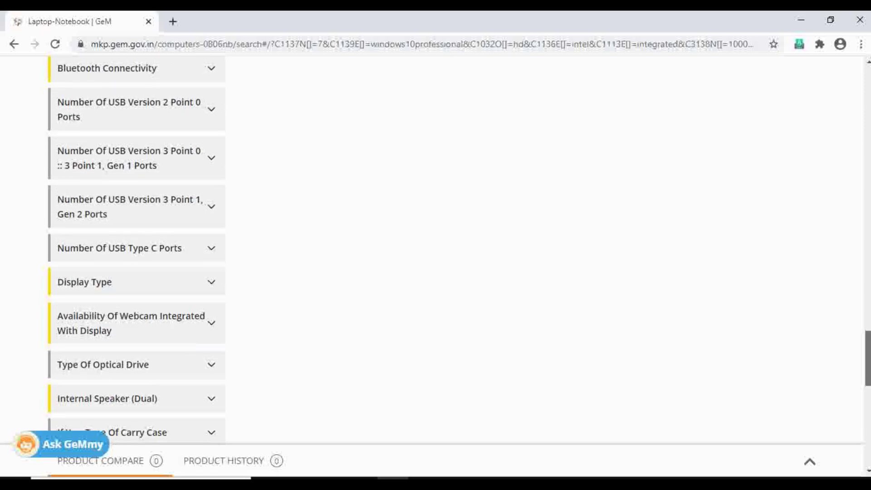
{"action": "scroll", "coordinate": [136, 249], "scroll_direction": "down", "scroll_amount": 2}
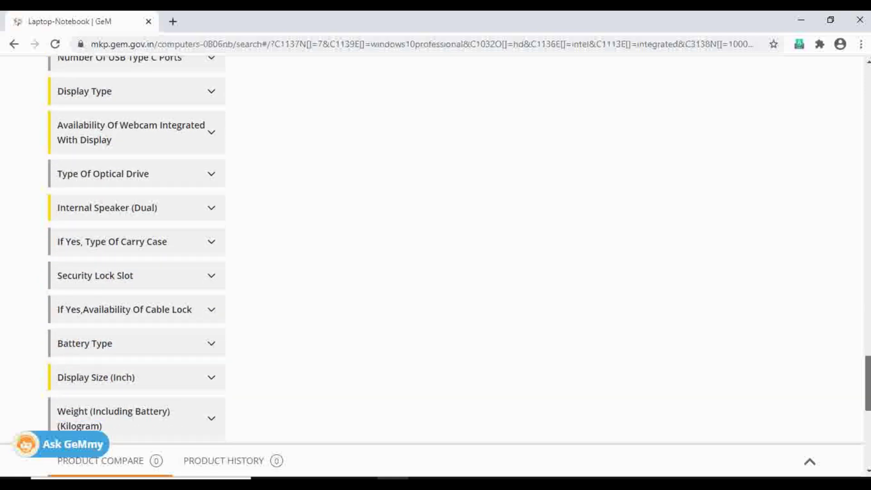
{"action": "left_click", "coordinate": [170, 218]}
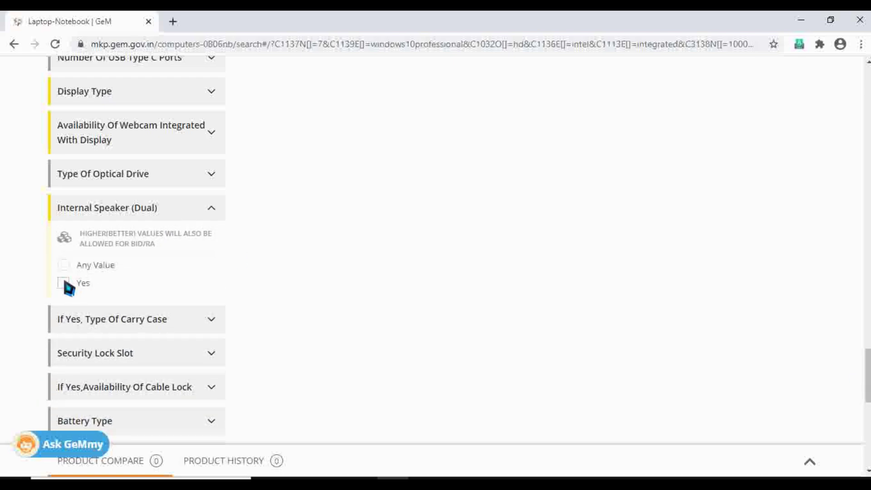
{"action": "left_click", "coordinate": [64, 283]}
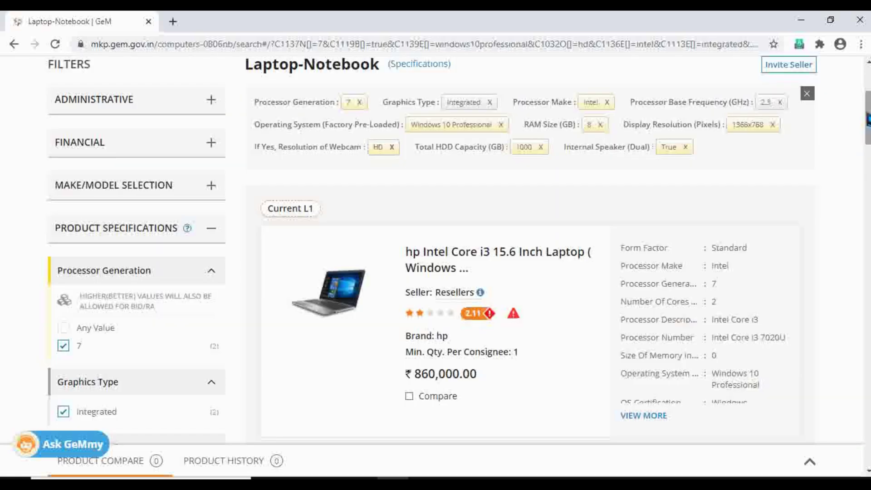
Filter the laptops by a display size of 15.6 inches.
{"action": "scroll", "coordinate": [436, 250], "scroll_direction": "down", "scroll_amount": 20}
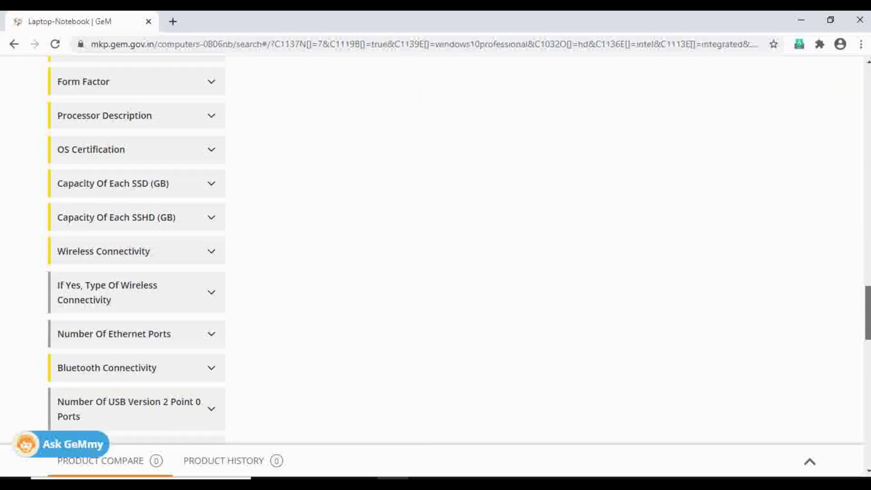
{"action": "scroll", "coordinate": [136, 250], "scroll_direction": "down", "scroll_amount": 6}
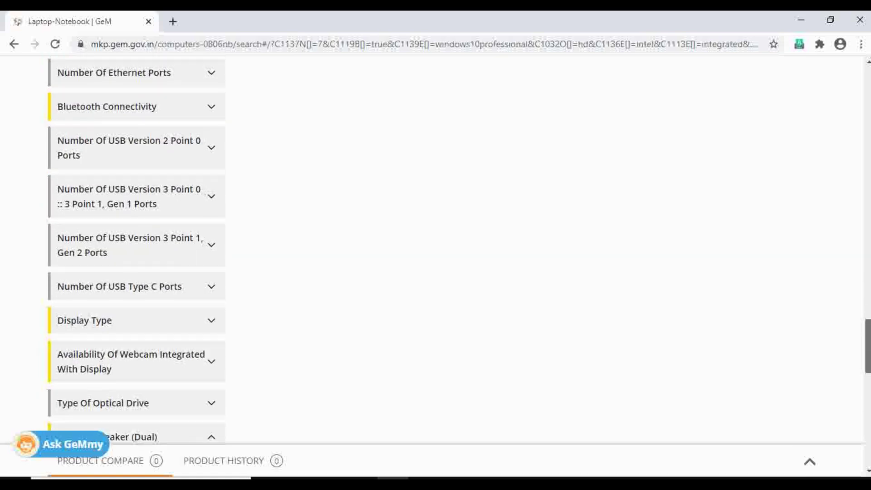
{"action": "scroll", "coordinate": [137, 249], "scroll_direction": "down", "scroll_amount": 2}
{"action": "scroll", "coordinate": [136, 250], "scroll_direction": "down", "scroll_amount": 2}
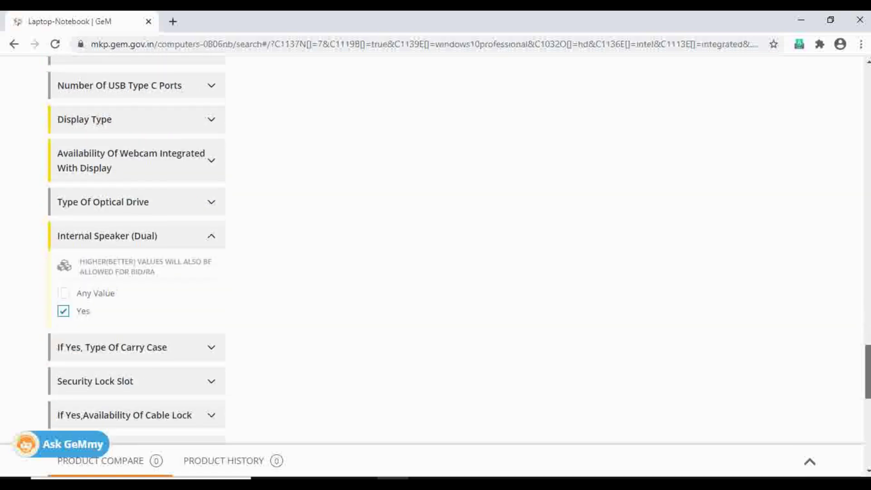
{"action": "scroll", "coordinate": [136, 249], "scroll_direction": "down", "scroll_amount": 4}
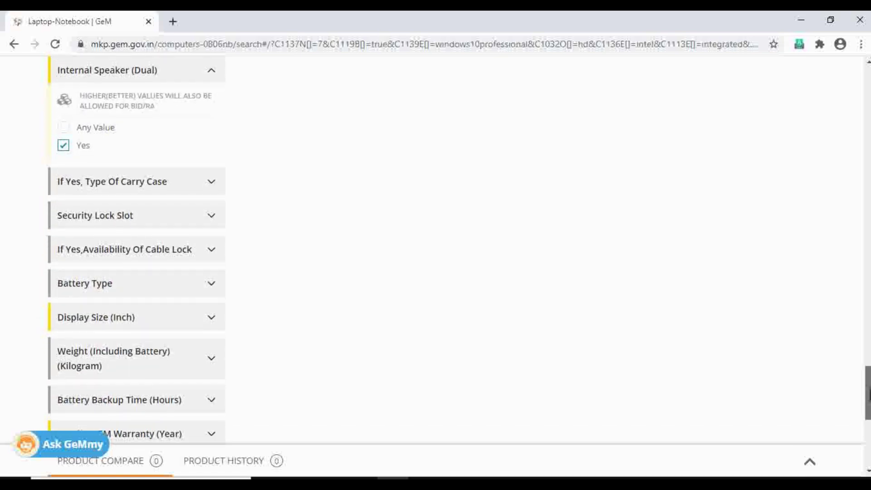
{"action": "scroll", "coordinate": [136, 250], "scroll_direction": "down", "scroll_amount": 3}
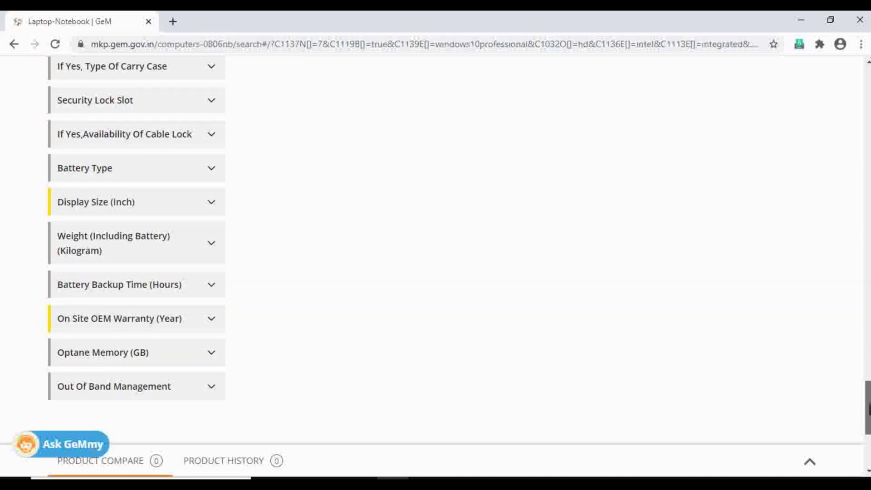
{"action": "left_click", "coordinate": [176, 215]}
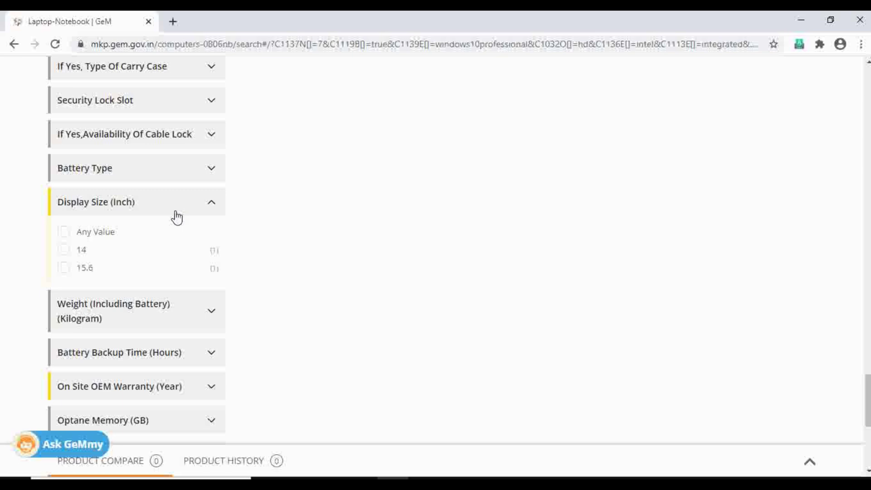
{"action": "left_click", "coordinate": [64, 268]}
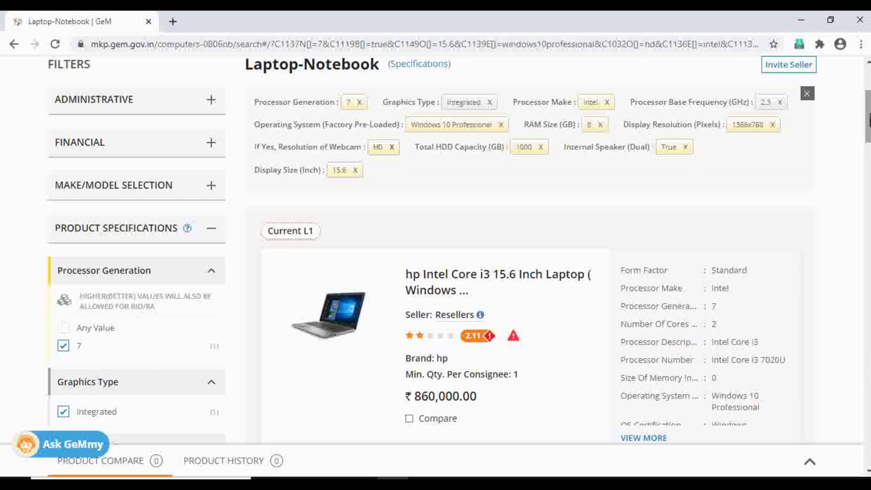
Filter the laptops by an on-site OEM warranty of 3 years.
{"action": "left_click_drag", "start_coordinate": [868, 116], "coordinate": [868, 417]}
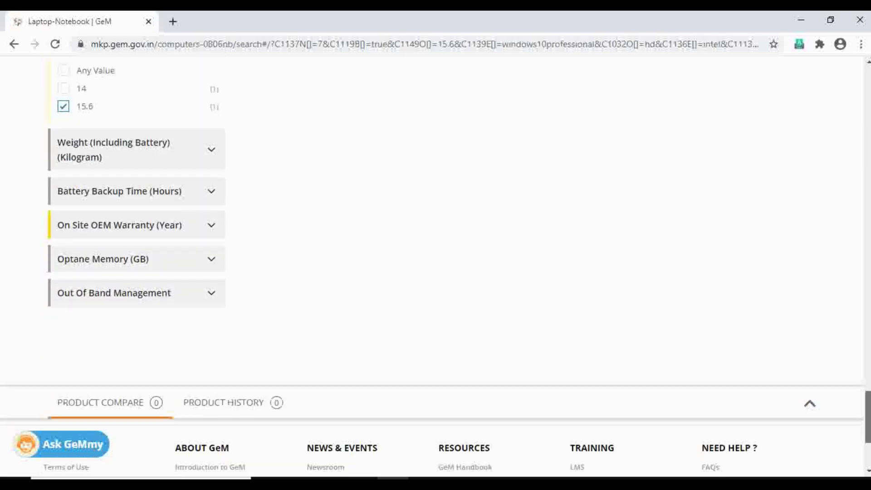
{"action": "left_click", "coordinate": [162, 232]}
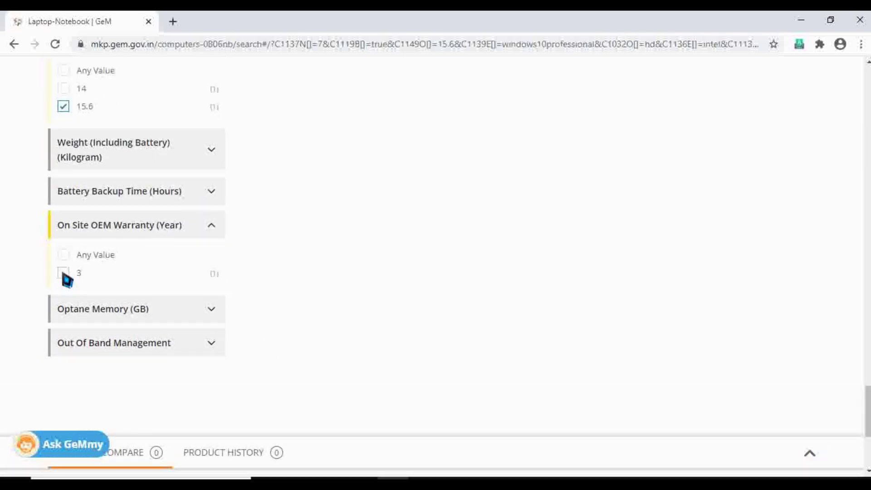
{"action": "left_click", "coordinate": [64, 273]}
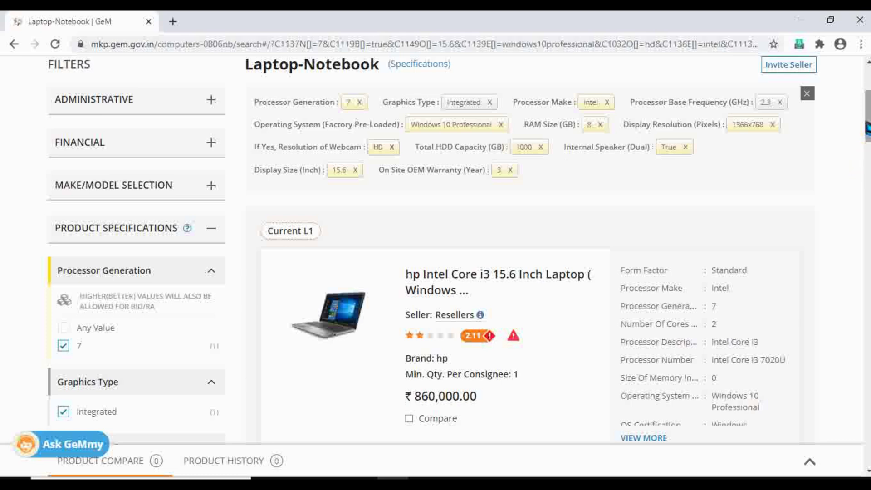
Open the product page of the hp Intel Core i3 15.6 Inch Laptop (Windows 10 Professional) and start buying it.
{"action": "scroll", "coordinate": [867, 116], "scroll_direction": "down", "scroll_amount": 4}
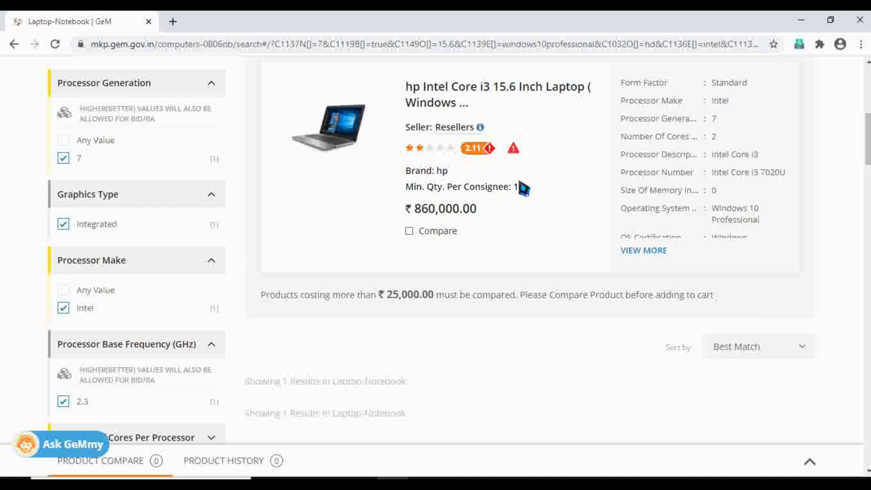
{"action": "left_click", "coordinate": [343, 131]}
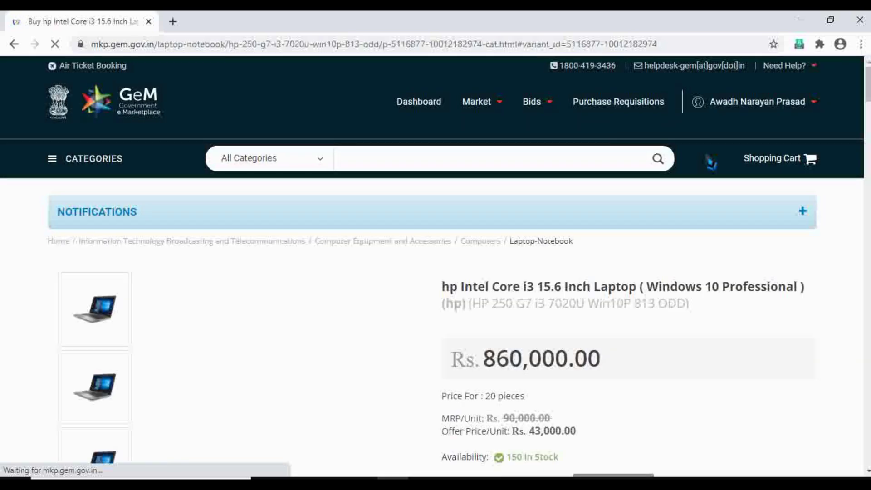
{"action": "scroll", "coordinate": [496, 263], "scroll_direction": "down", "scroll_amount": 10}
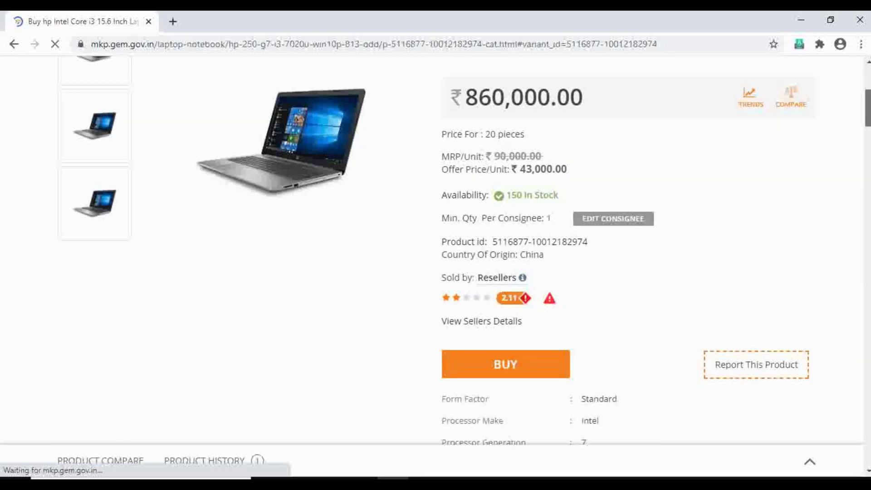
{"action": "left_click", "coordinate": [505, 196]}
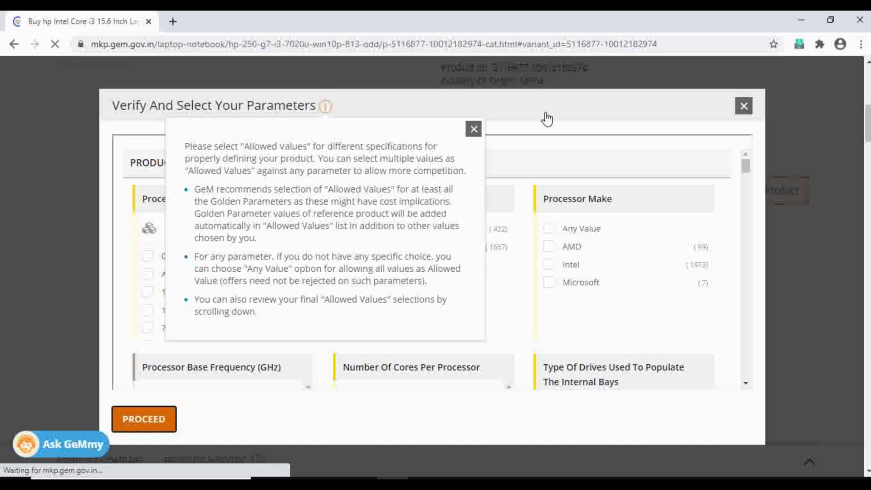
Review and submit the laptop's parameters, choosing the selected product's values as the eligible values for all unselected golden parameters.
{"action": "left_click", "coordinate": [473, 130]}
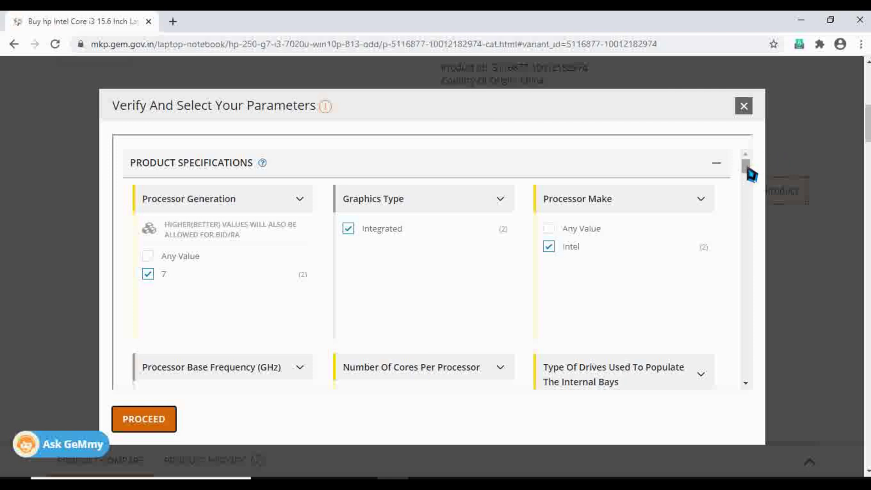
{"action": "left_click_drag", "start_coordinate": [748, 170], "coordinate": [751, 252]}
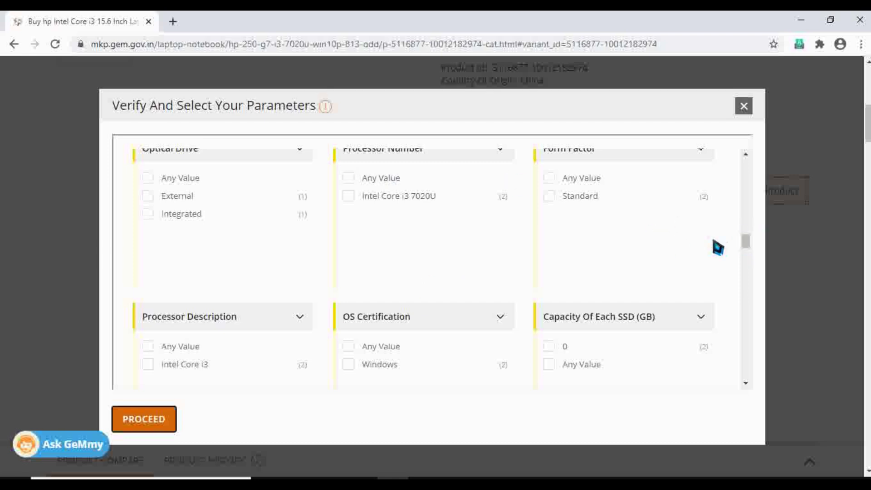
{"action": "scroll", "coordinate": [748, 247], "scroll_direction": "down", "scroll_amount": 2}
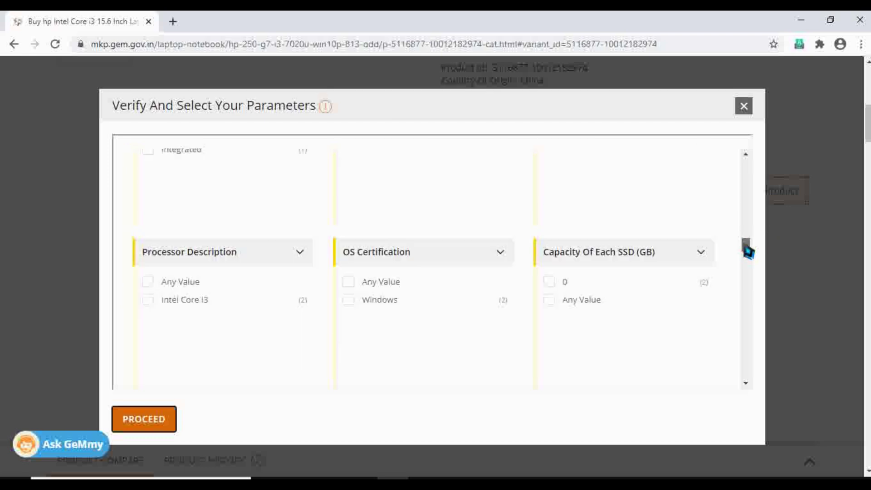
{"action": "scroll", "coordinate": [749, 247], "scroll_direction": "up", "scroll_amount": 2}
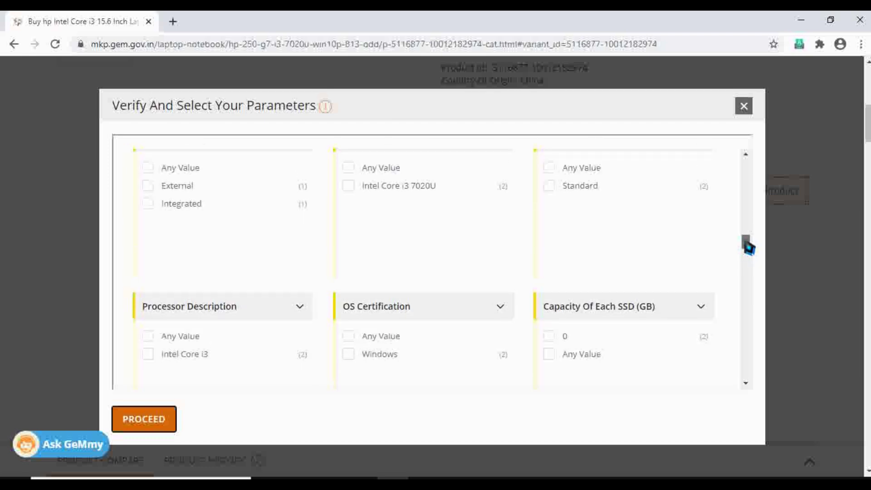
{"action": "scroll", "coordinate": [748, 247], "scroll_direction": "down", "scroll_amount": 1}
{"action": "left_click_drag", "start_coordinate": [748, 247], "coordinate": [749, 267]}
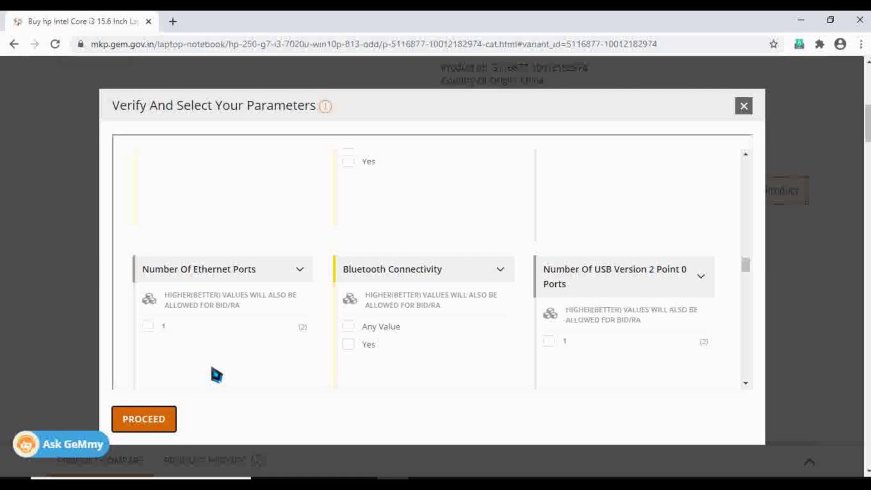
{"action": "left_click", "coordinate": [144, 423]}
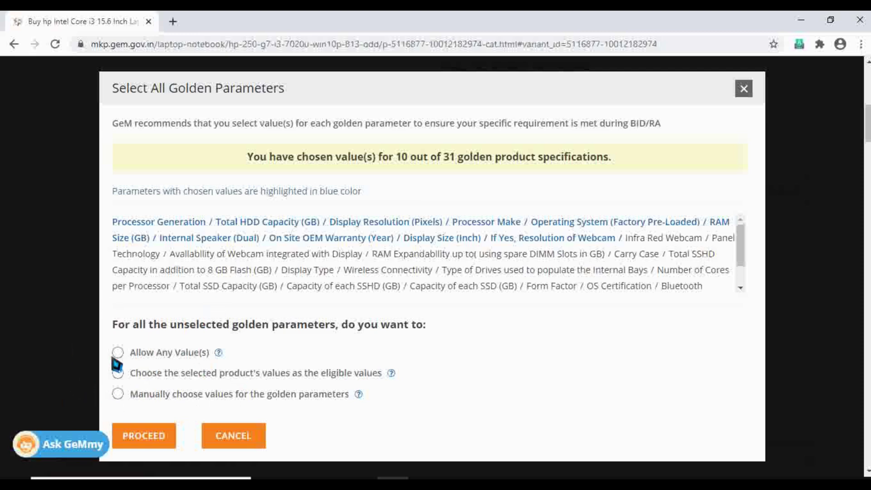
{"action": "left_click", "coordinate": [158, 445]}
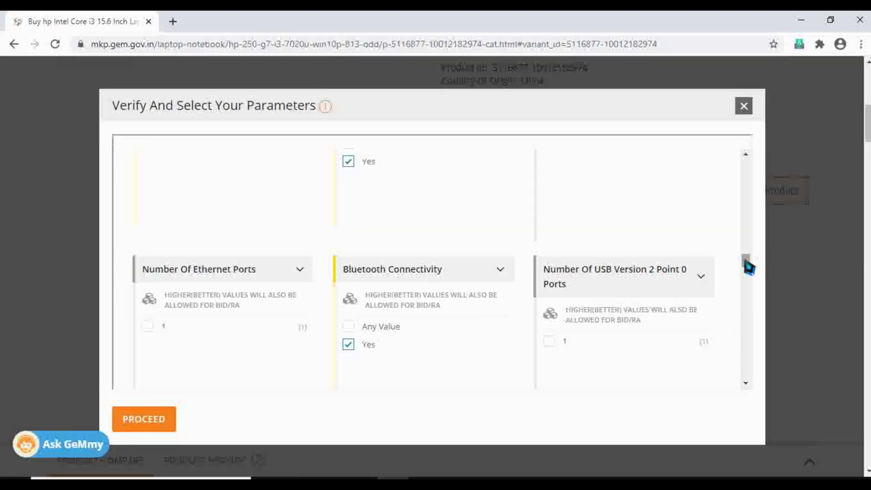
Confirm the selected parameters and proceed with the 43,000.00 reseller offer that has 120 units available, acknowledging the DPIIT certificate notice.
{"action": "left_click_drag", "start_coordinate": [748, 265], "coordinate": [749, 344]}
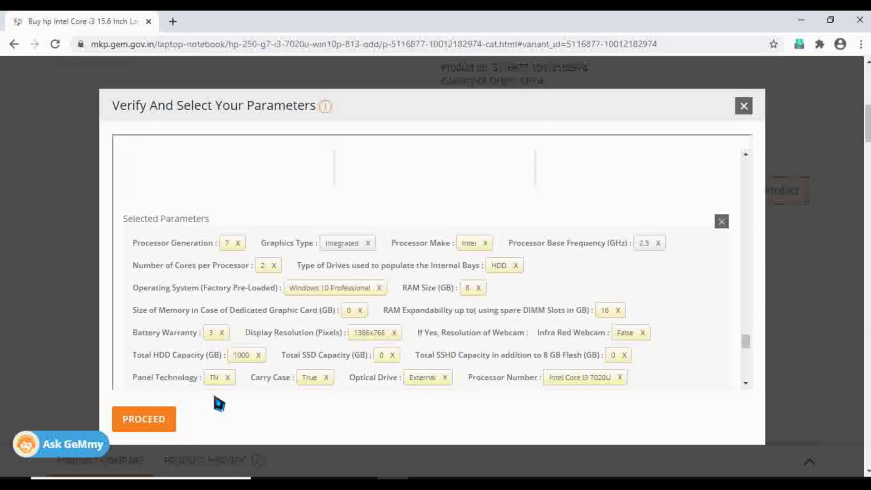
{"action": "left_click", "coordinate": [153, 428]}
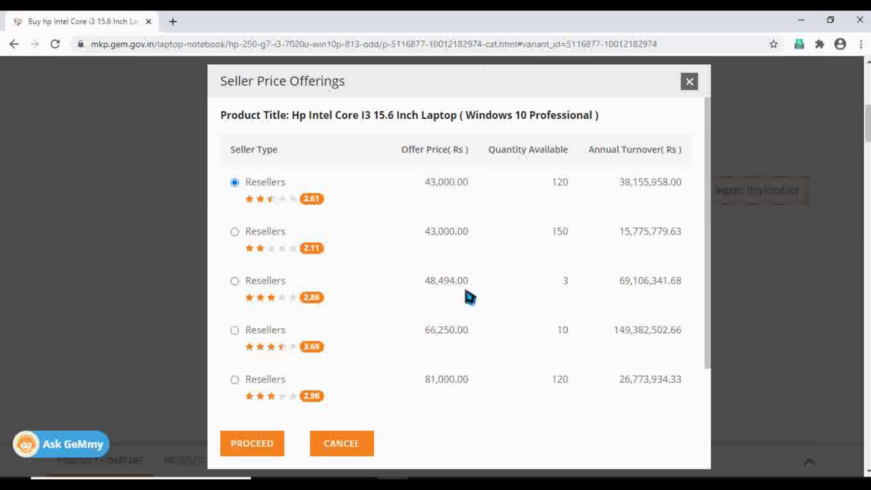
{"action": "left_click", "coordinate": [247, 451]}
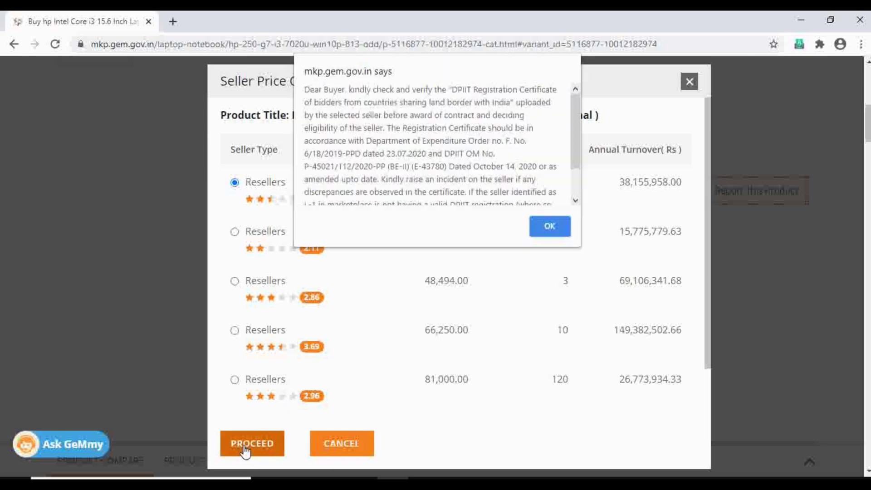
{"action": "left_click", "coordinate": [550, 226]}
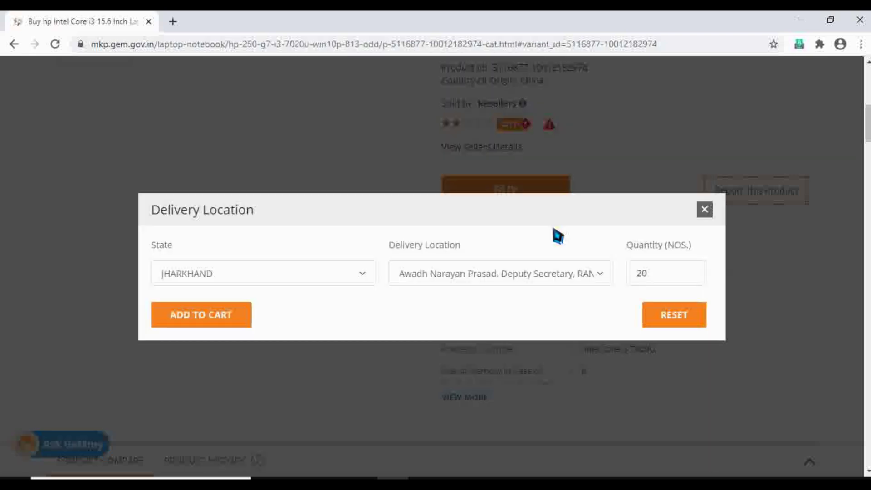
Add 20 laptops for the Jharkhand delivery location to the cart and check out as a bid, confirming the price-reasonableness declaration.
{"action": "left_click", "coordinate": [224, 324]}
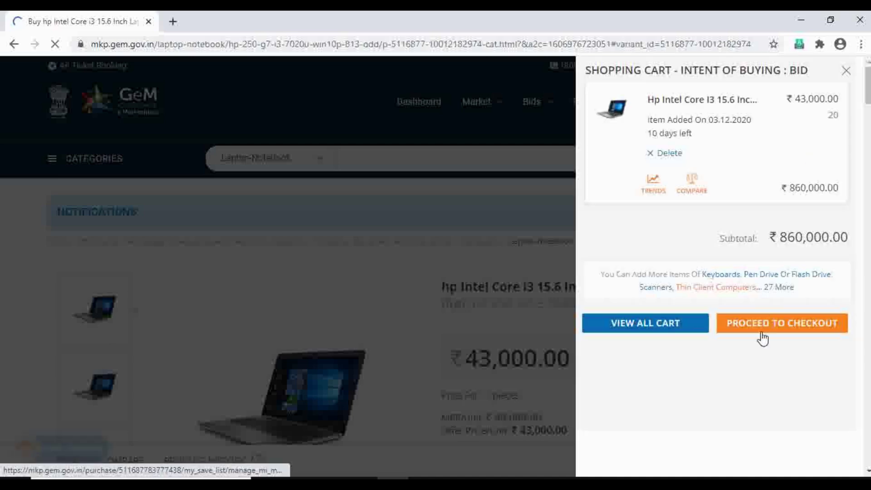
{"action": "left_click", "coordinate": [763, 338]}
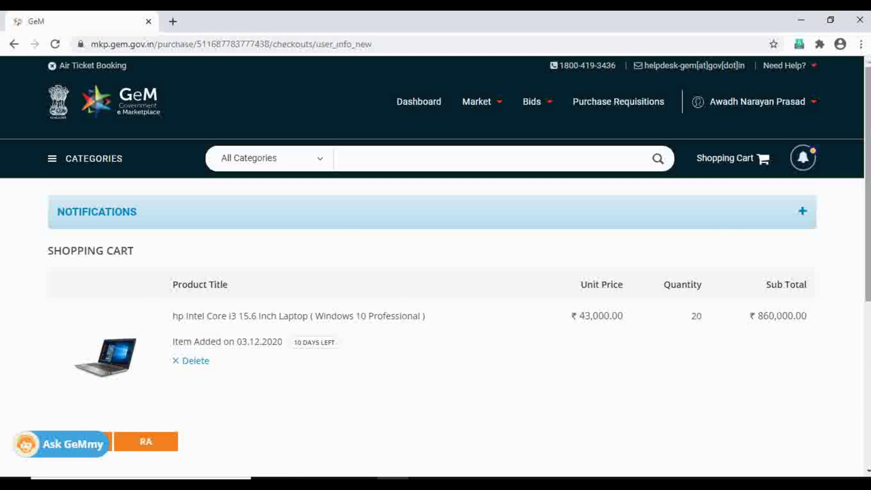
{"action": "scroll", "coordinate": [868, 182], "scroll_direction": "down", "scroll_amount": 2}
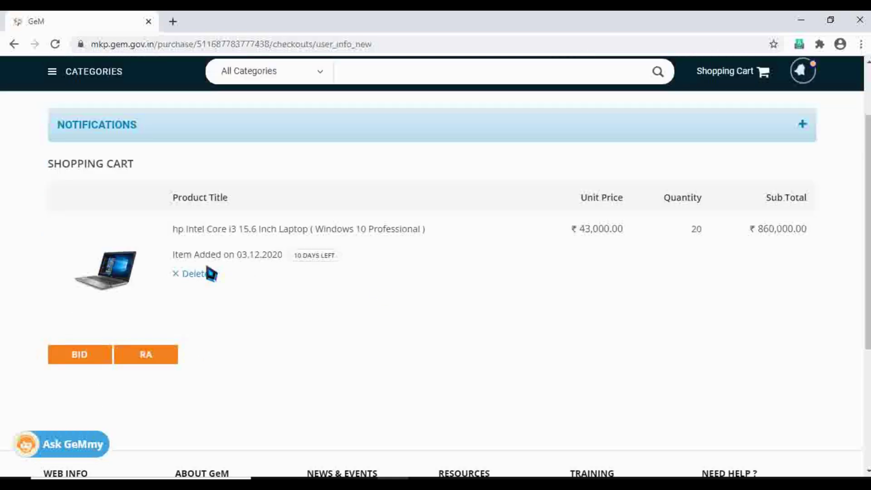
{"action": "left_click", "coordinate": [83, 361]}
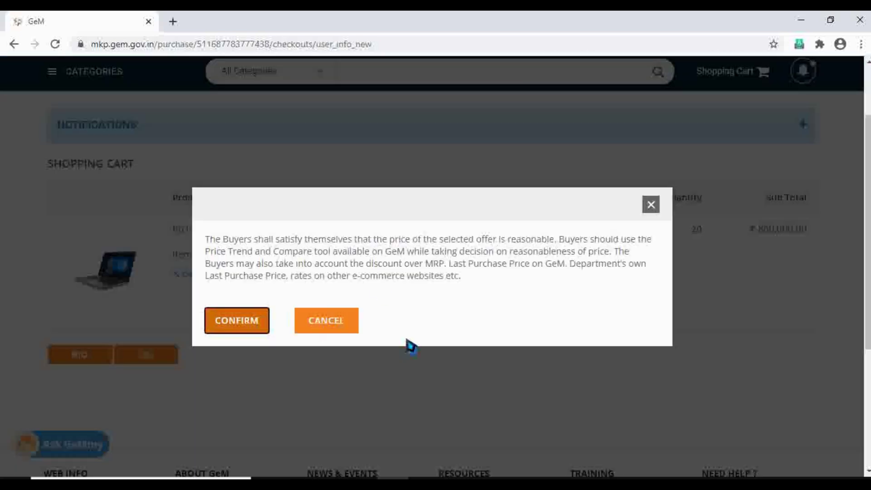
{"action": "left_click", "coordinate": [257, 331]}
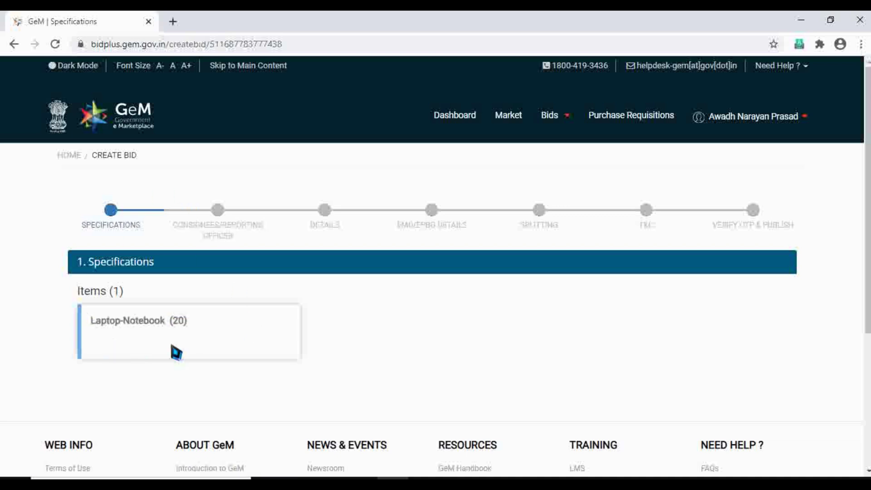
Open the Laptop-Notebook item in the bid, review its allowed specification values through to the warranty section, and save them.
{"action": "left_click", "coordinate": [141, 323]}
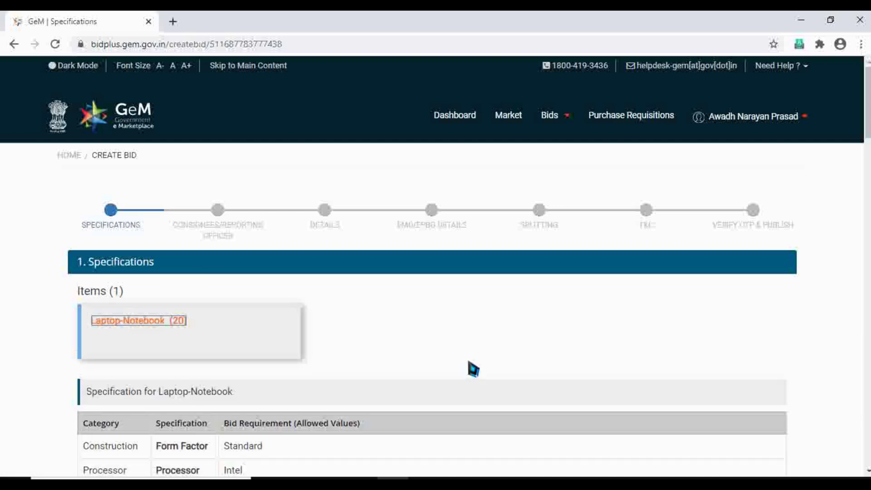
{"action": "scroll", "coordinate": [474, 369], "scroll_direction": "down", "scroll_amount": 7}
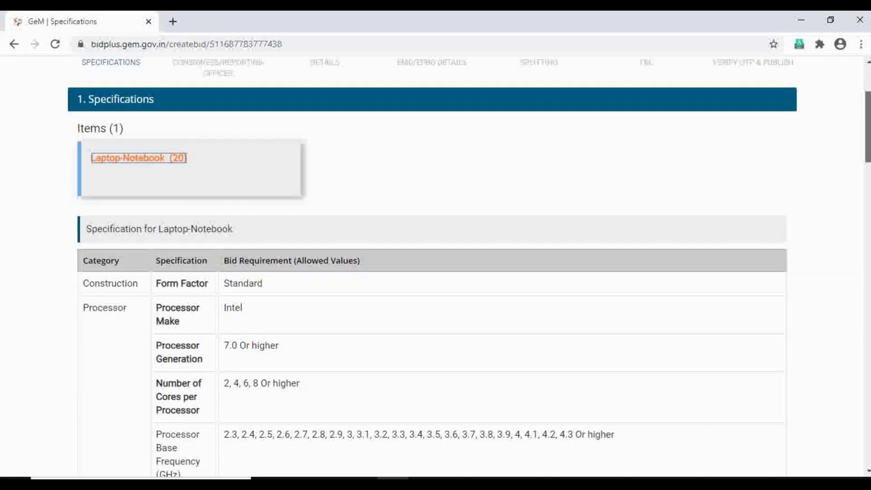
{"action": "scroll", "coordinate": [433, 269], "scroll_direction": "down", "scroll_amount": 13}
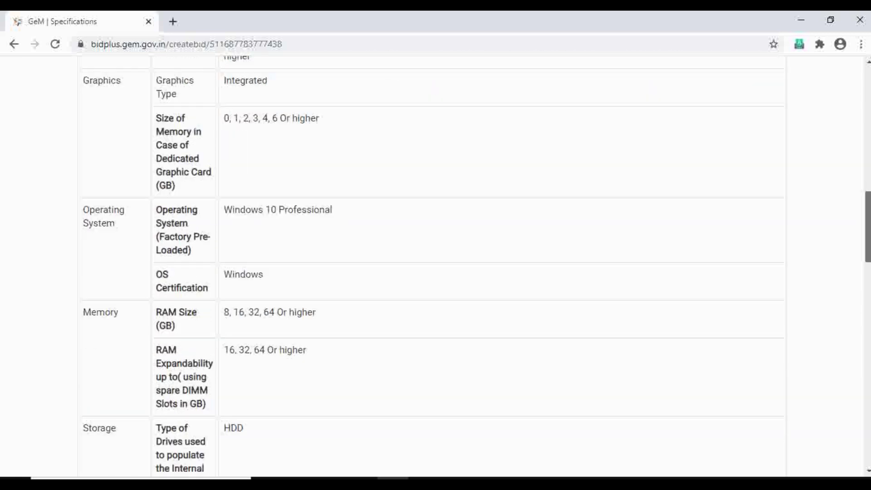
{"action": "scroll", "coordinate": [433, 270], "scroll_direction": "down", "scroll_amount": 6}
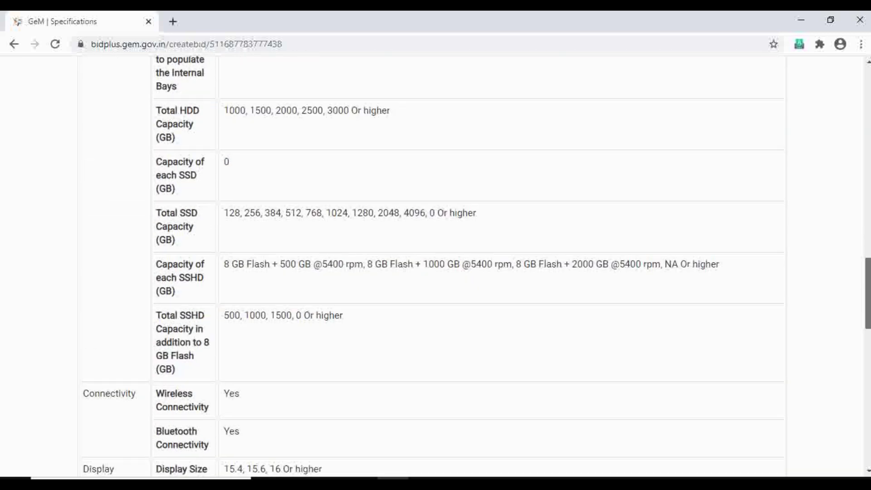
{"action": "scroll", "coordinate": [433, 269], "scroll_direction": "down", "scroll_amount": 5}
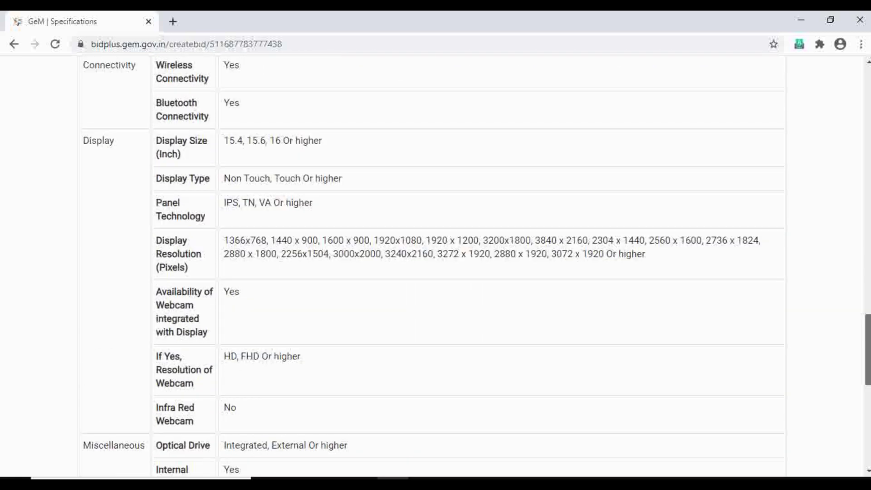
{"action": "scroll", "coordinate": [433, 269], "scroll_direction": "down", "scroll_amount": 2}
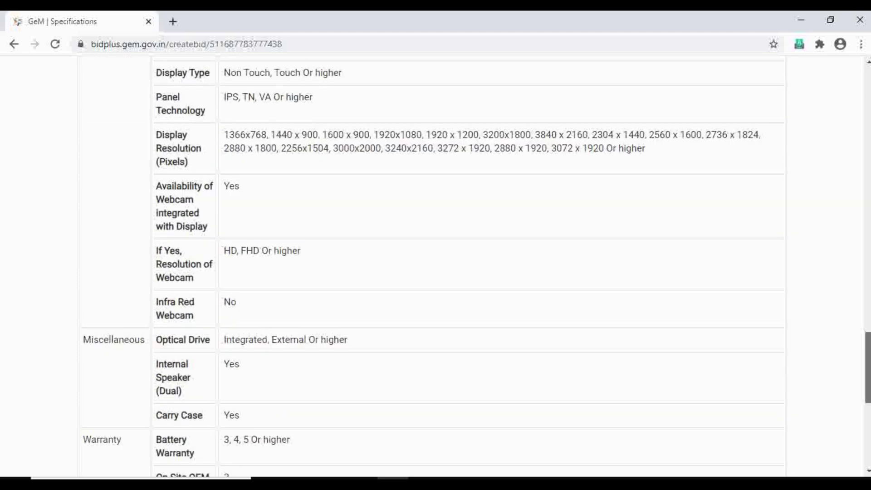
{"action": "scroll", "coordinate": [433, 270], "scroll_direction": "down", "scroll_amount": 1}
{"action": "scroll", "coordinate": [433, 270], "scroll_direction": "down", "scroll_amount": 1}
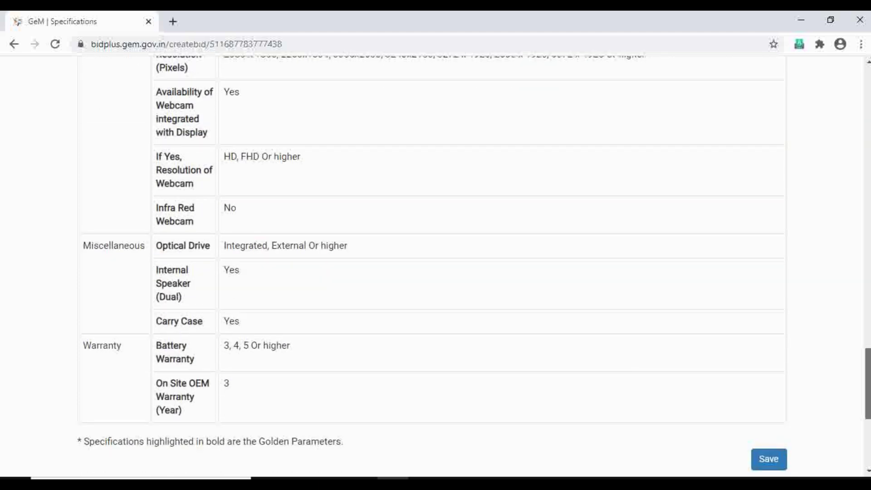
{"action": "scroll", "coordinate": [433, 269], "scroll_direction": "down", "scroll_amount": 1}
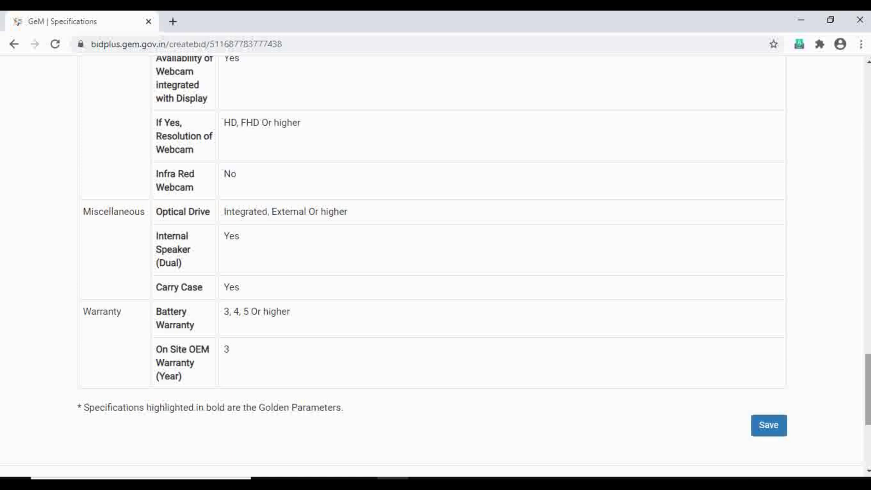
{"action": "left_click", "coordinate": [772, 426]}
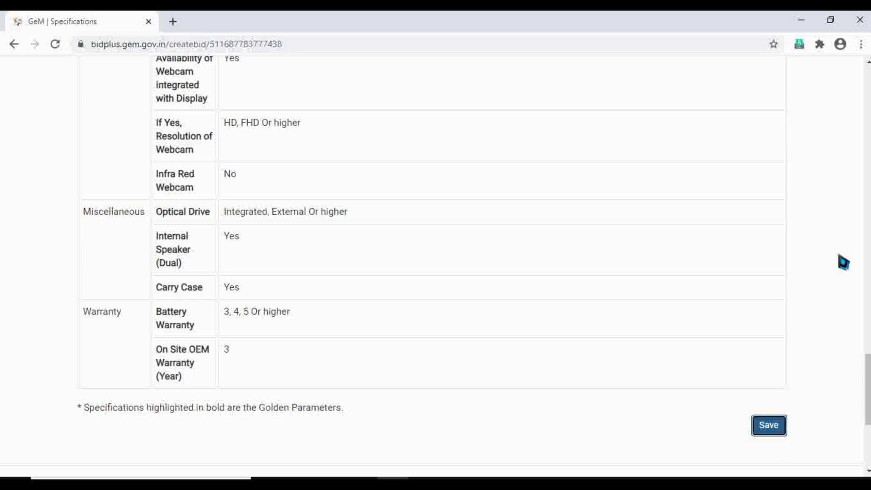
Continue to the Consignees/Reporting Officer stage and open the Laptop-Notebook item's consignee and quantity details.
{"action": "scroll", "coordinate": [870, 244], "scroll_direction": "down", "scroll_amount": 5}
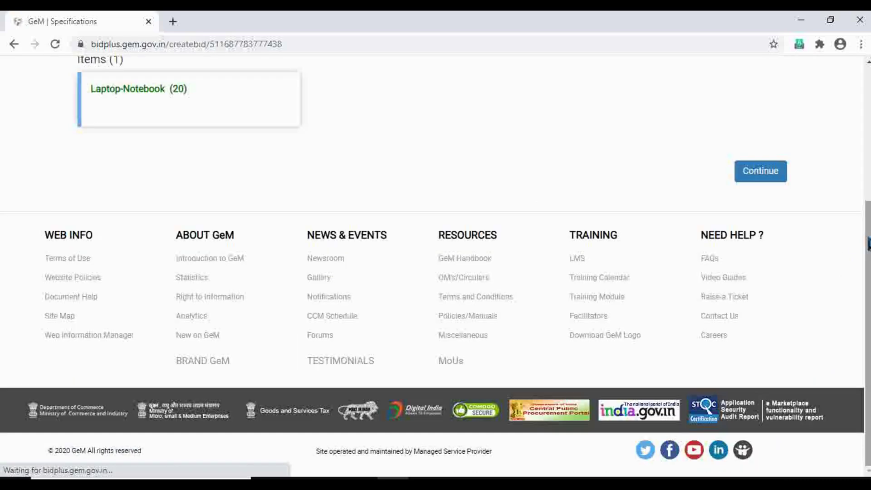
{"action": "left_click", "coordinate": [768, 177]}
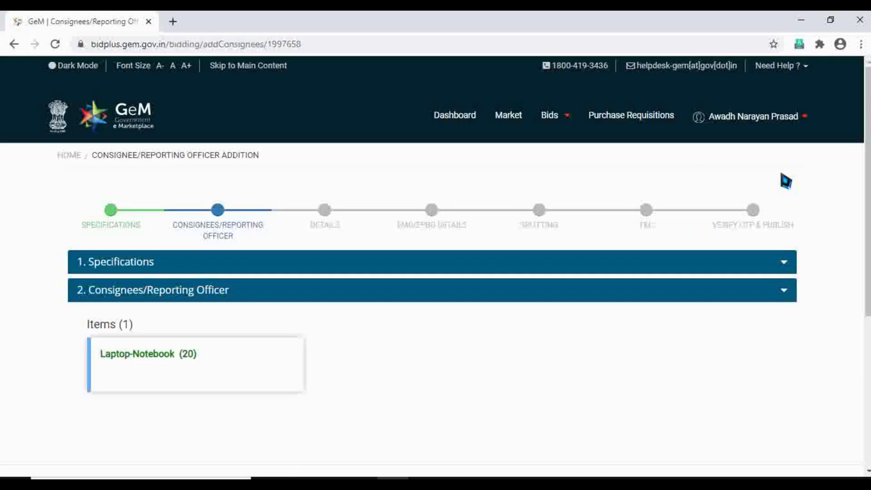
{"action": "left_click", "coordinate": [150, 355]}
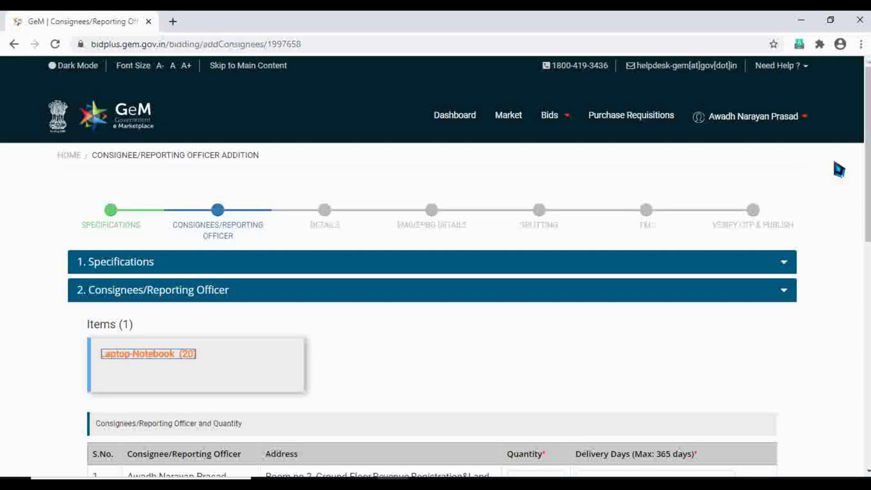
Save the consignee details for the Laptop-Notebook item, confirm the save, and continue to the bid Details stage.
{"action": "scroll", "coordinate": [867, 168], "scroll_direction": "down", "scroll_amount": 10}
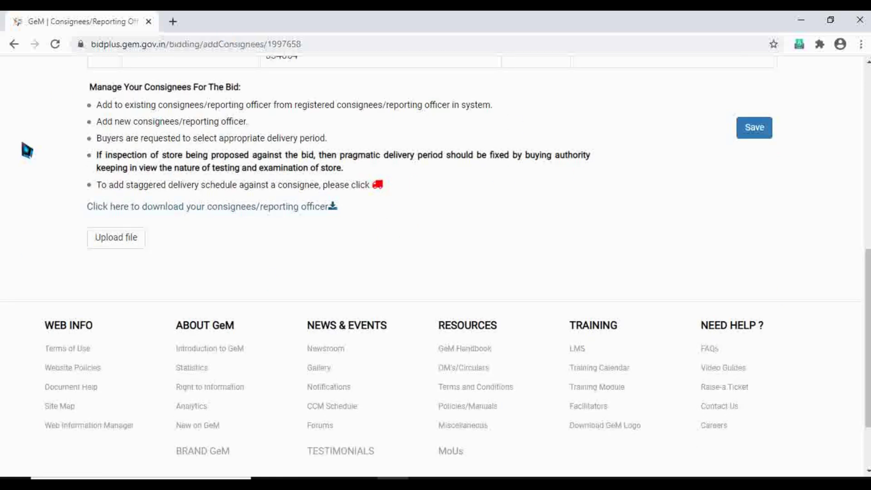
{"action": "left_click", "coordinate": [752, 137]}
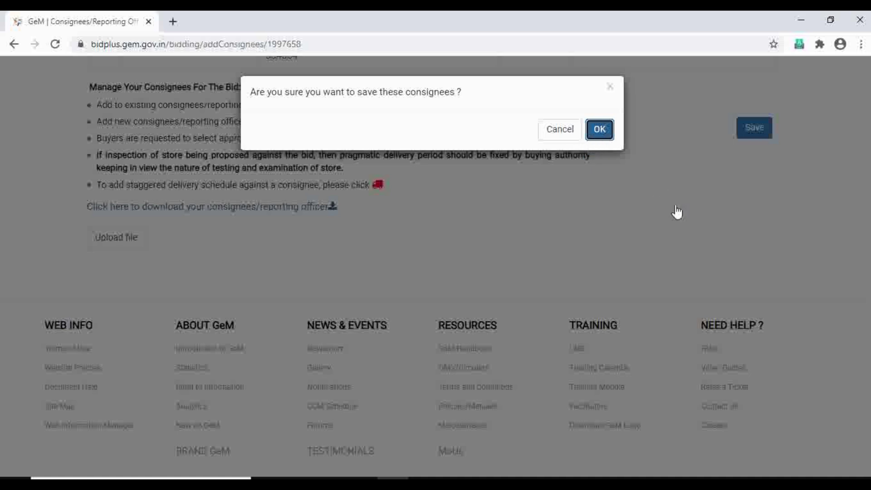
{"action": "key", "text": "Return"}
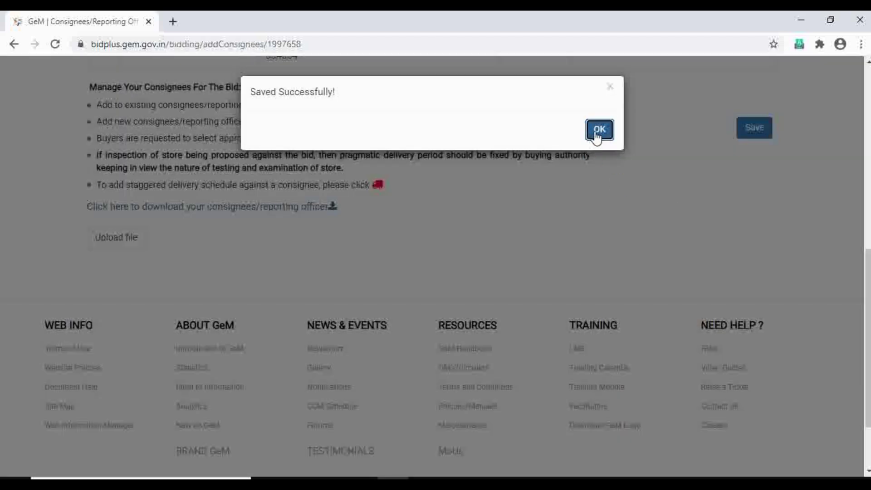
{"action": "left_click", "coordinate": [598, 132]}
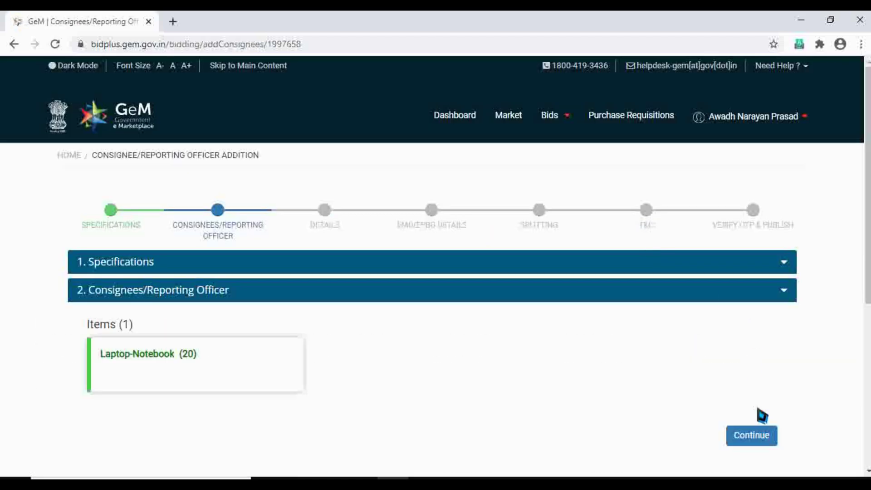
{"action": "left_click", "coordinate": [757, 438]}
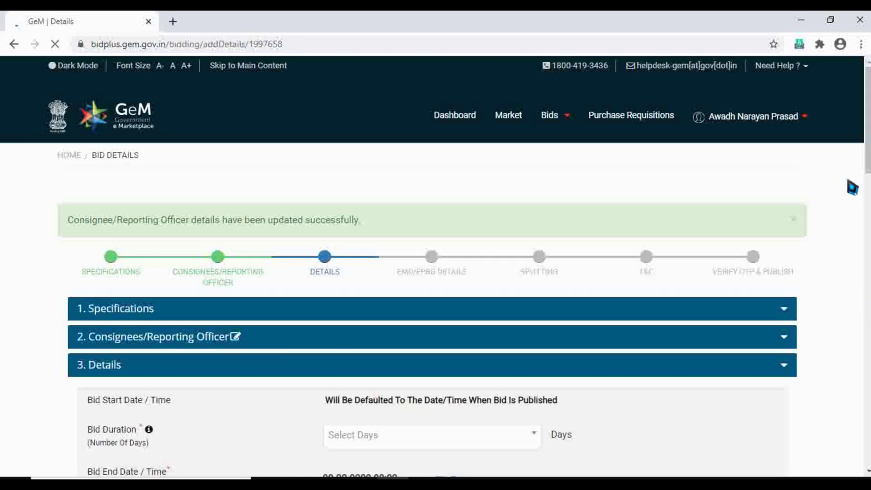
Set the bid duration to 10 days and acknowledge the end date update.
{"action": "scroll", "coordinate": [866, 145], "scroll_direction": "down", "scroll_amount": 2}
{"action": "scroll", "coordinate": [469, 264], "scroll_direction": "down", "scroll_amount": 4}
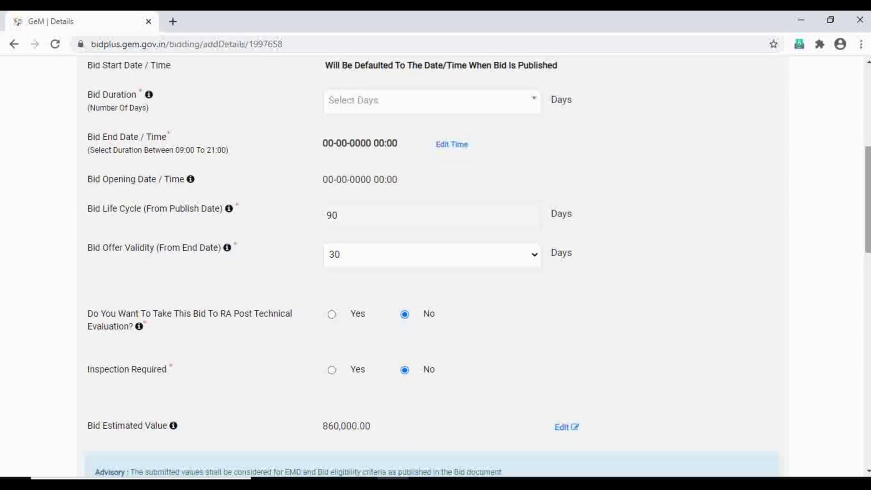
{"action": "left_click", "coordinate": [421, 105]}
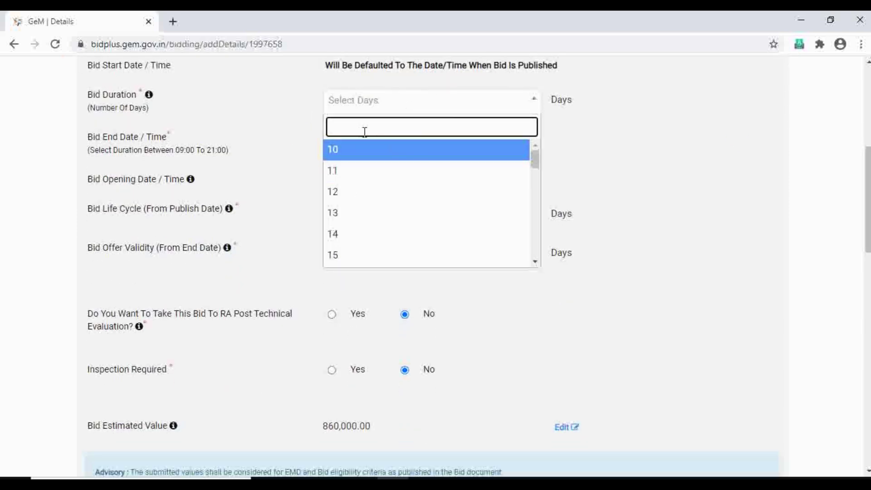
{"action": "left_click", "coordinate": [355, 155]}
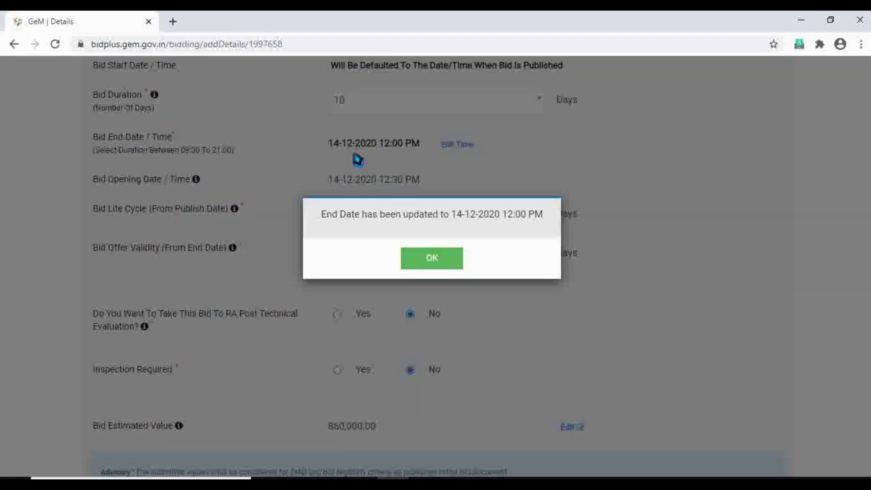
{"action": "left_click", "coordinate": [439, 257]}
Change the bid end time to 17:00 hours and acknowledge the end date update.
{"action": "left_click", "coordinate": [455, 152]}
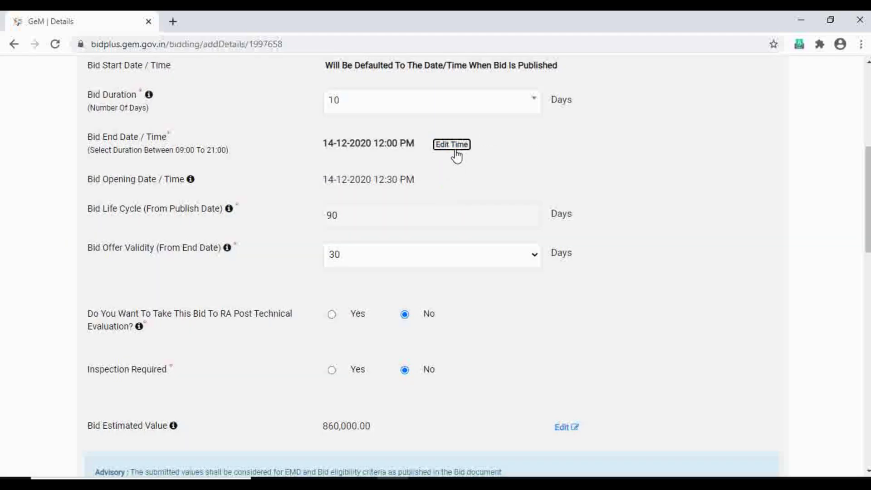
{"action": "left_click", "coordinate": [514, 145]}
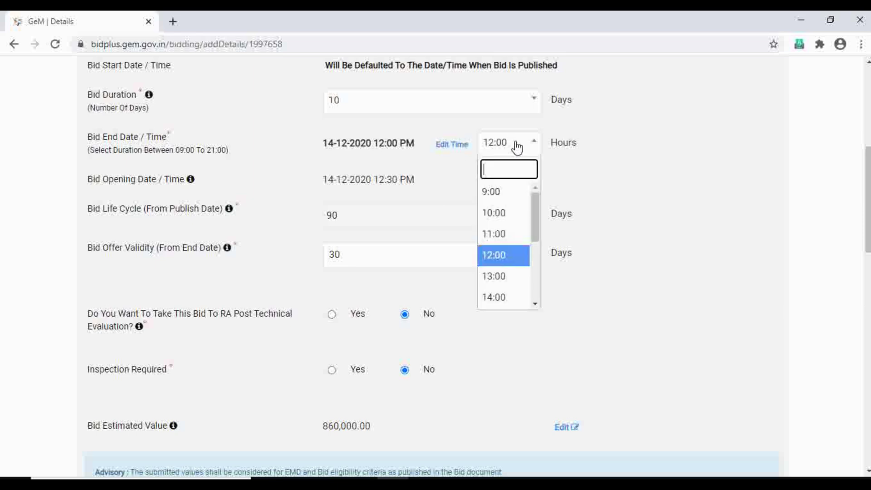
{"action": "left_click_drag", "start_coordinate": [537, 220], "coordinate": [537, 252]}
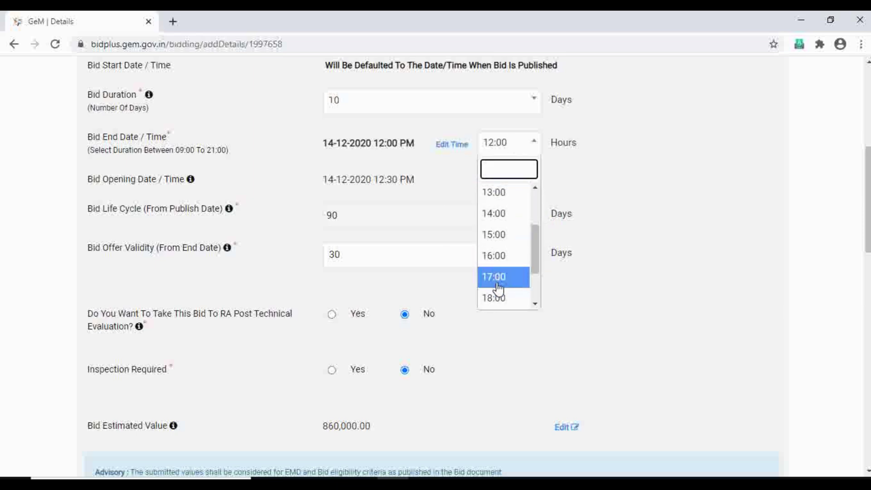
{"action": "left_click", "coordinate": [497, 284]}
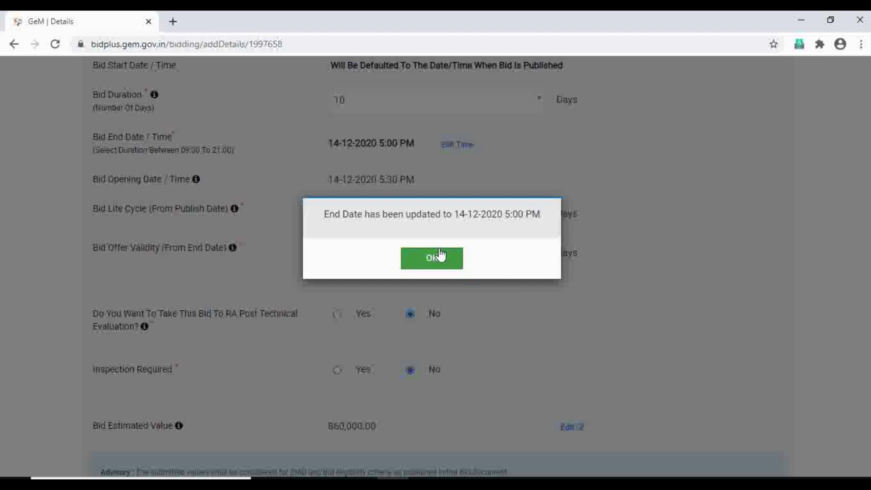
{"action": "left_click", "coordinate": [440, 258]}
Set the bid offer validity from the end date to 15 days.
{"action": "left_click", "coordinate": [394, 222]}
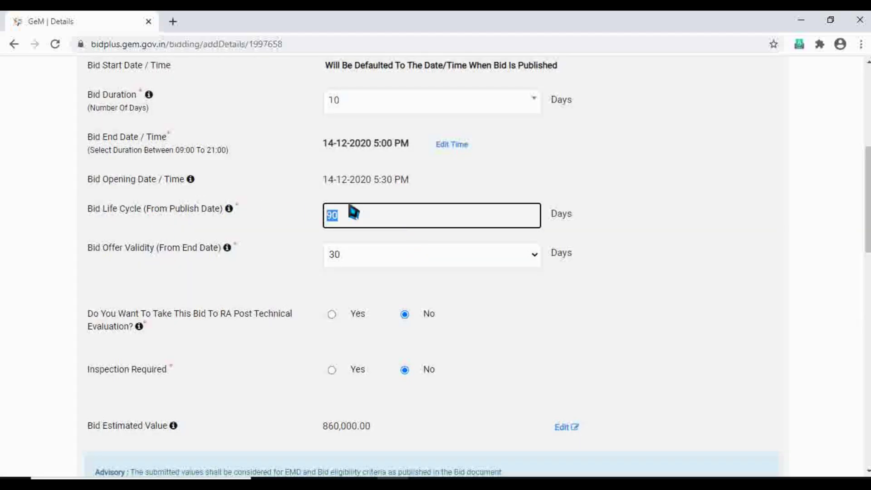
{"action": "left_click", "coordinate": [422, 259]}
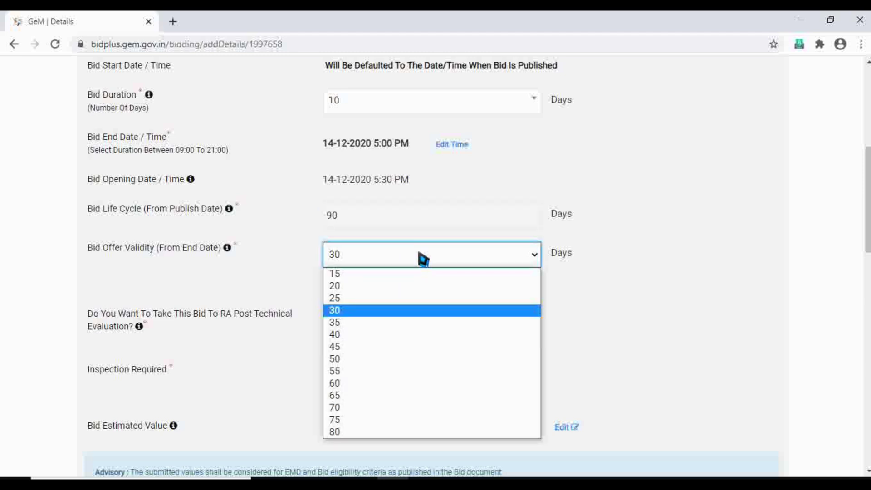
{"action": "left_click", "coordinate": [401, 275]}
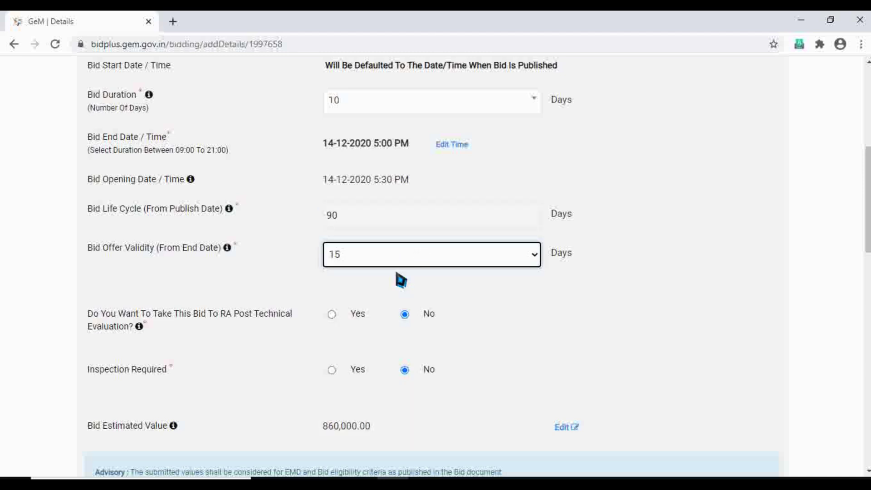
Try the Yes option for taking the bid to RA post technical evaluation, and set it back to No.
{"action": "scroll", "coordinate": [840, 254], "scroll_direction": "down", "scroll_amount": 2}
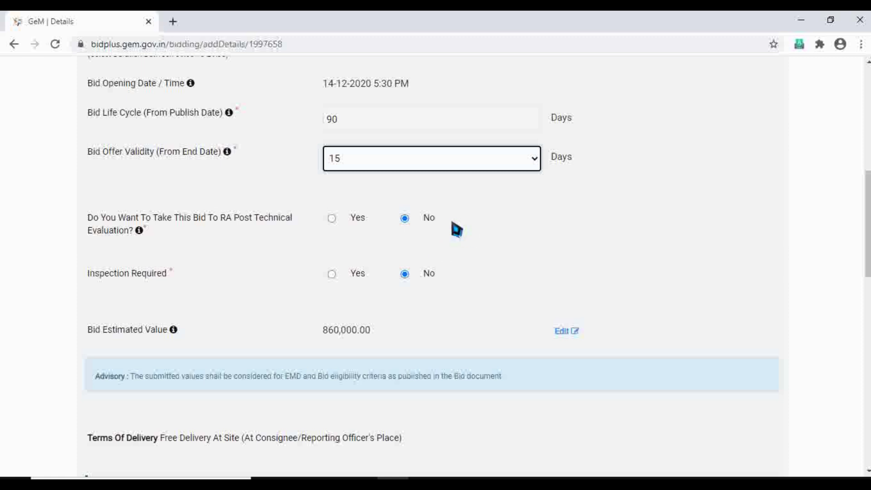
{"action": "left_click", "coordinate": [330, 218]}
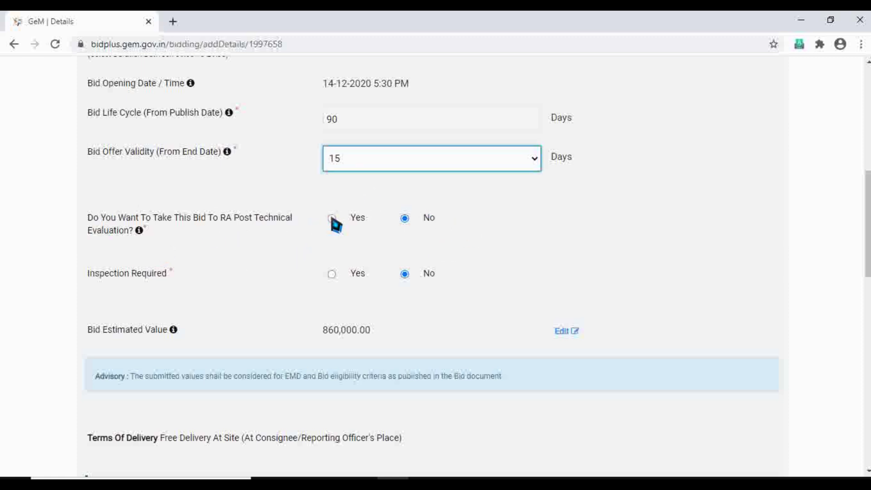
{"action": "left_click", "coordinate": [598, 143]}
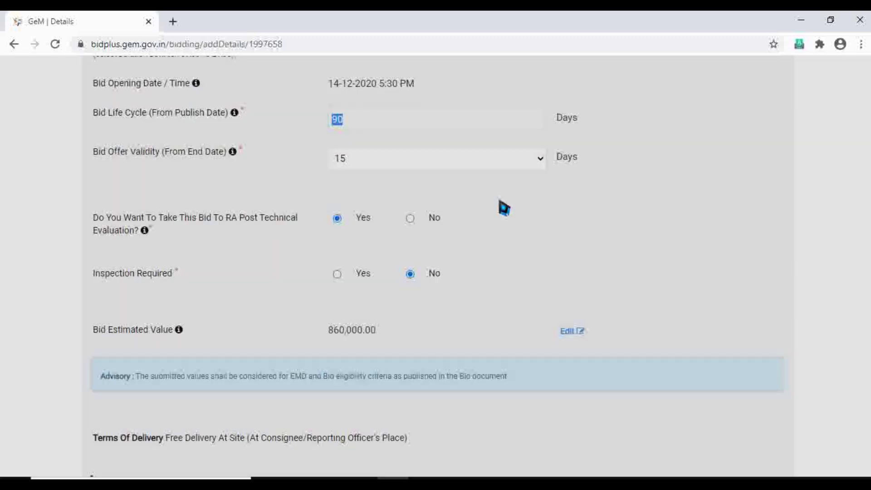
{"action": "left_click", "coordinate": [404, 218]}
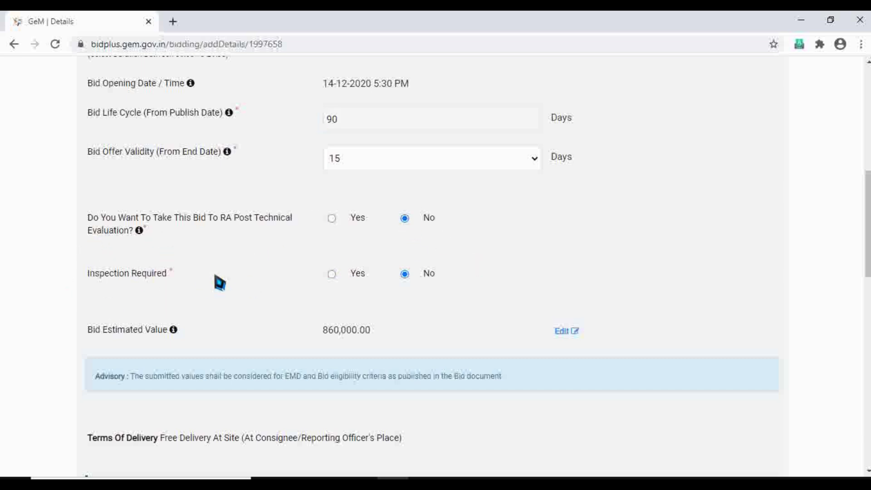
Try out a required Pre Dispatch inspection and its empanelled agency options, and set Inspection Required back to No.
{"action": "left_click", "coordinate": [332, 275]}
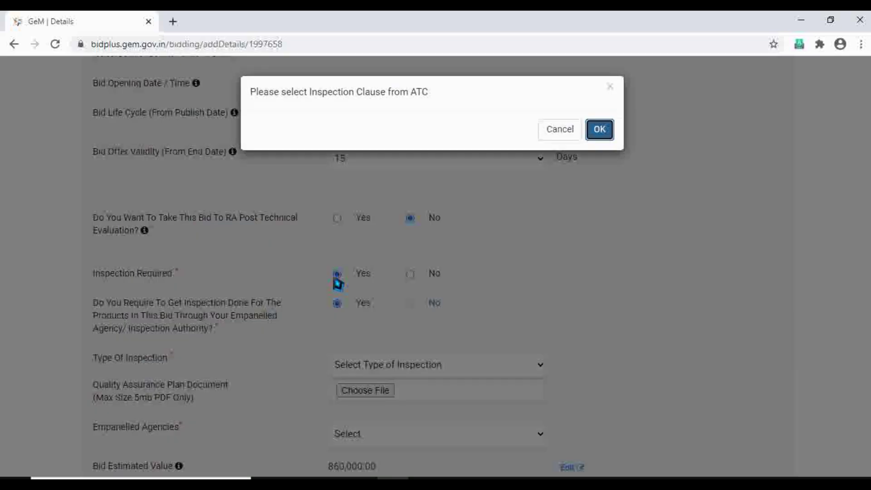
{"action": "left_click", "coordinate": [598, 131]}
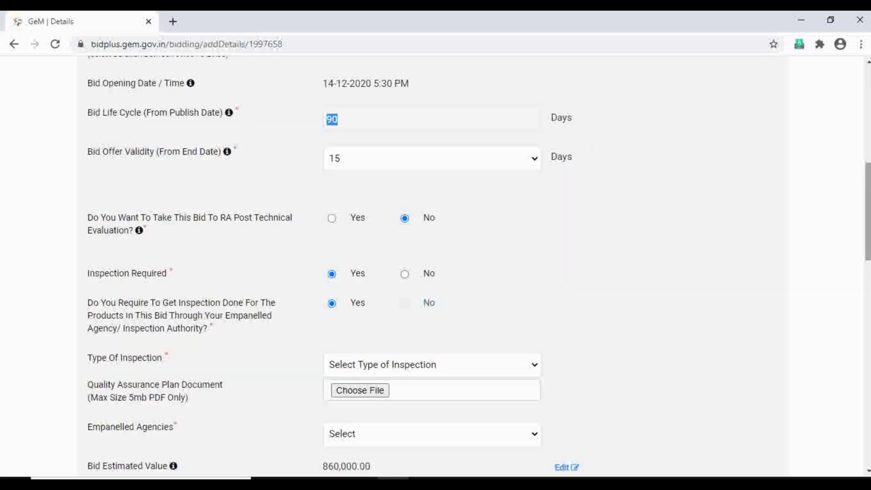
{"action": "scroll", "coordinate": [348, 208], "scroll_direction": "down", "scroll_amount": 3}
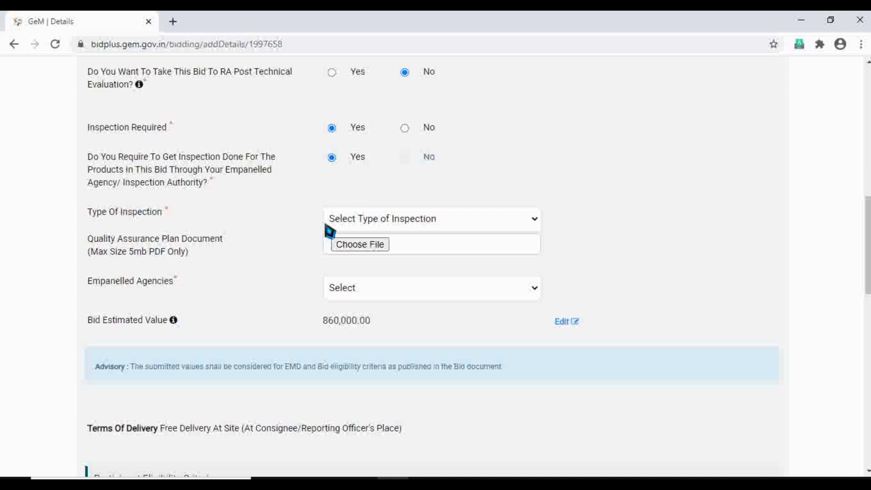
{"action": "left_click", "coordinate": [437, 226]}
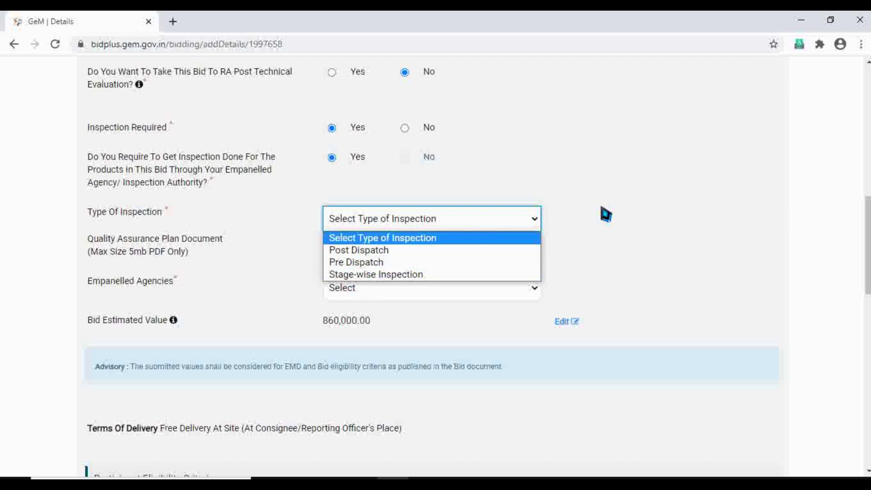
{"action": "left_click", "coordinate": [381, 263]}
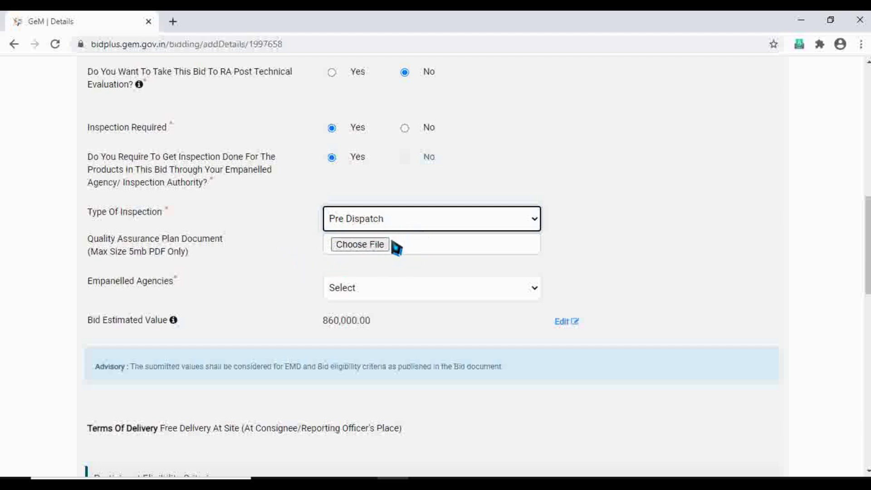
{"action": "left_click", "coordinate": [453, 293]}
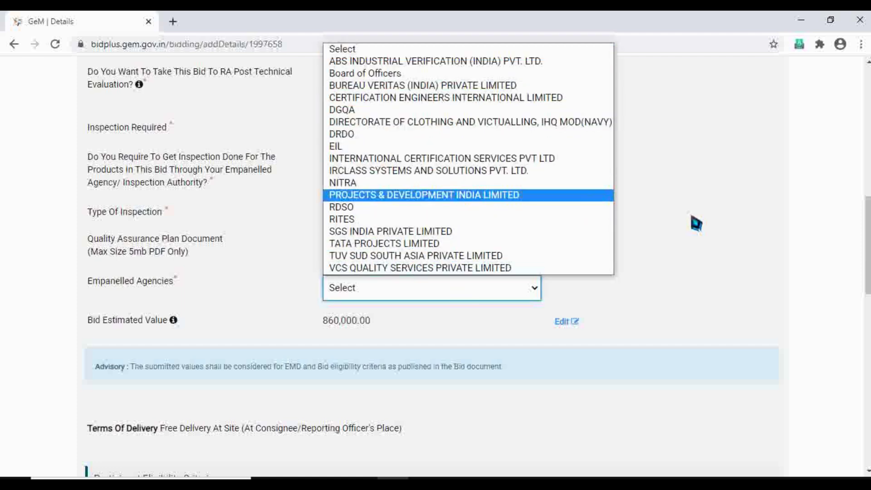
{"action": "left_click", "coordinate": [696, 227]}
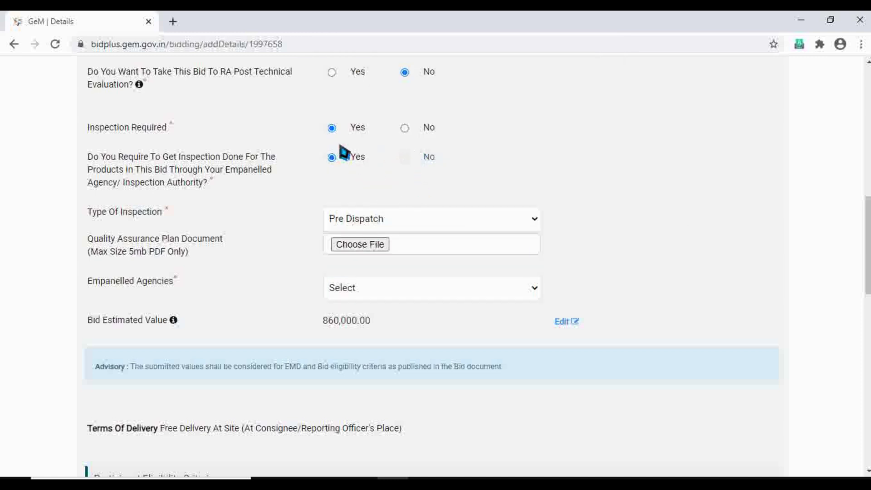
{"action": "left_click", "coordinate": [405, 129]}
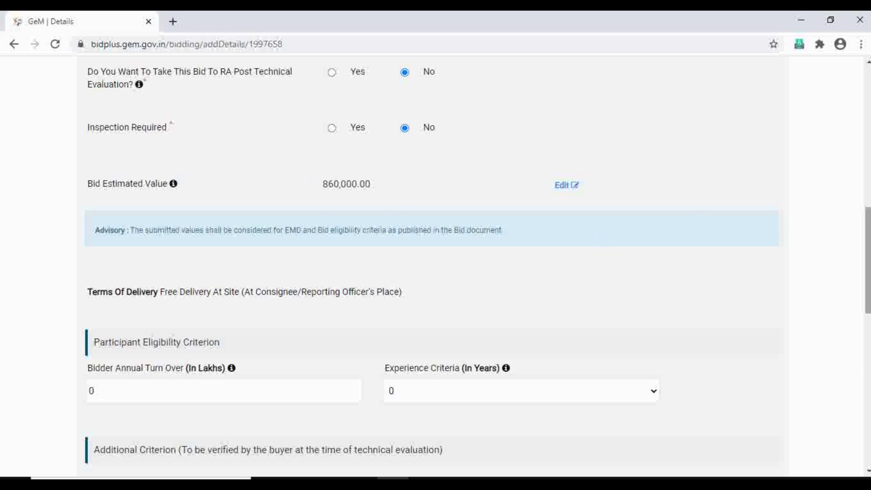
In the participant eligibility criteria, set the bidder annual turnover to 4 lakhs and the experience criteria to 3 years.
{"action": "scroll", "coordinate": [433, 267], "scroll_direction": "down", "scroll_amount": 4}
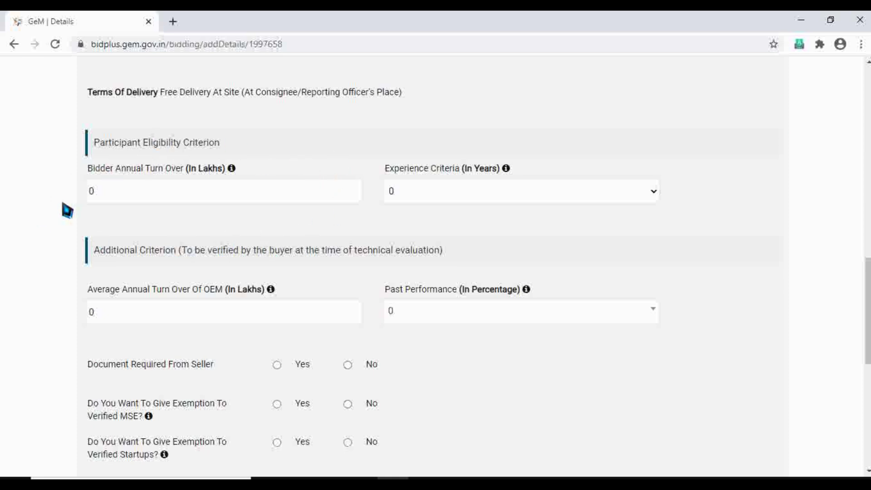
{"action": "left_click", "coordinate": [198, 200]}
{"action": "key", "text": "BackSpace"}
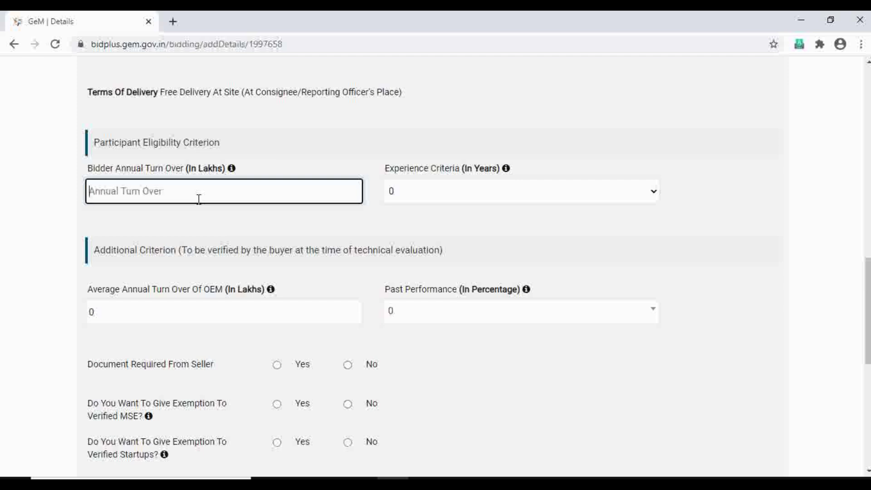
{"action": "type", "text": "4"}
{"action": "left_click", "coordinate": [561, 198]}
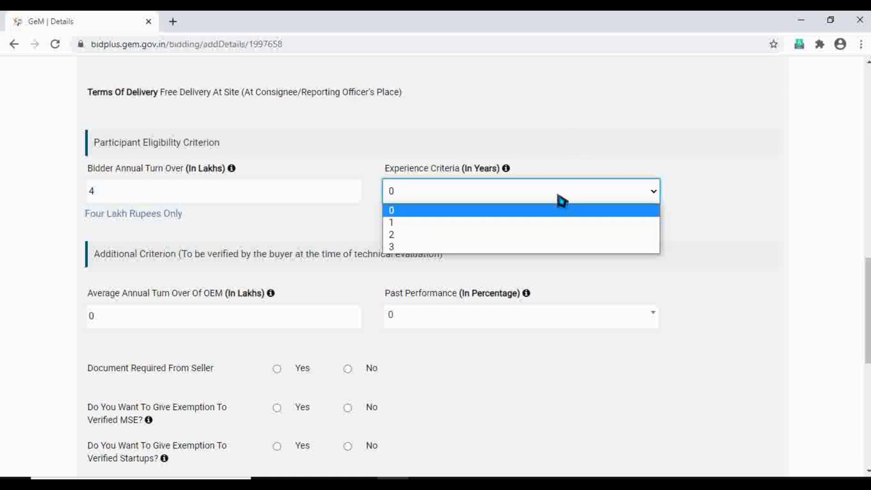
{"action": "left_click", "coordinate": [463, 251]}
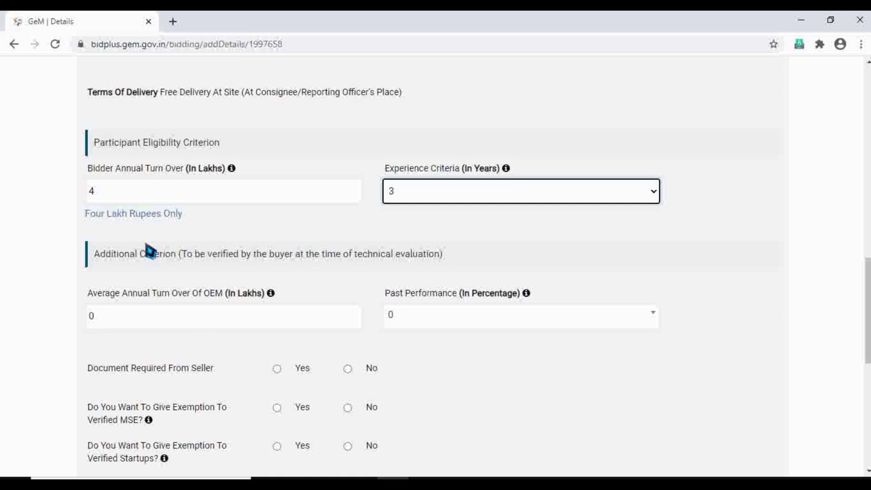
In the additional criteria, set the OEM's average annual turnover to 30 lakhs and the past performance to 60 percent.
{"action": "left_click", "coordinate": [215, 317]}
{"action": "key", "text": "BackSpace"}
{"action": "type", "text": "3"}
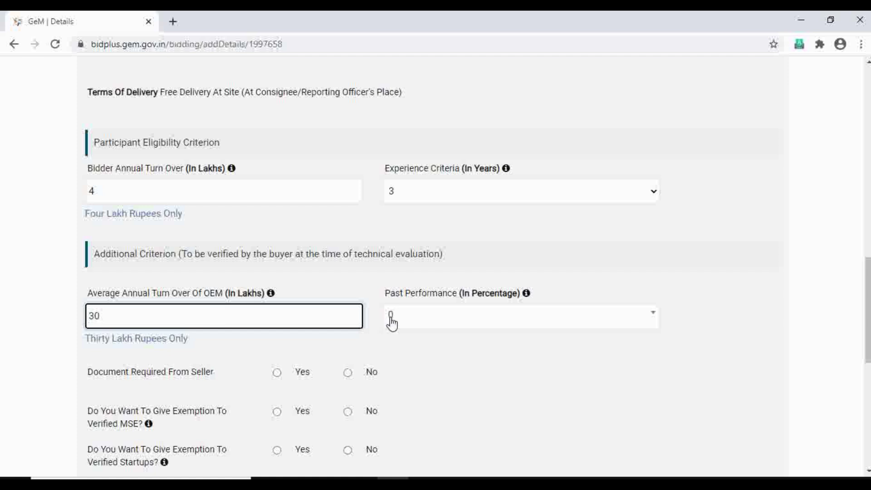
{"action": "left_click", "coordinate": [454, 323]}
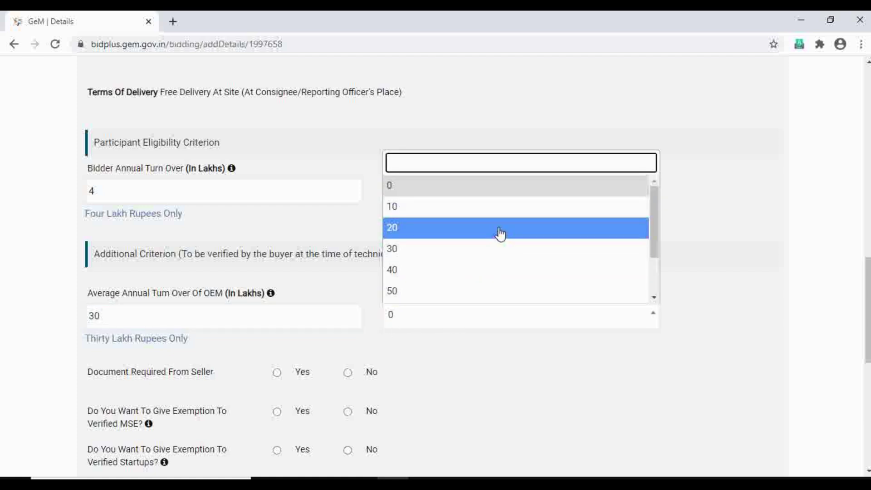
{"action": "scroll", "coordinate": [658, 245], "scroll_direction": "down", "scroll_amount": 2}
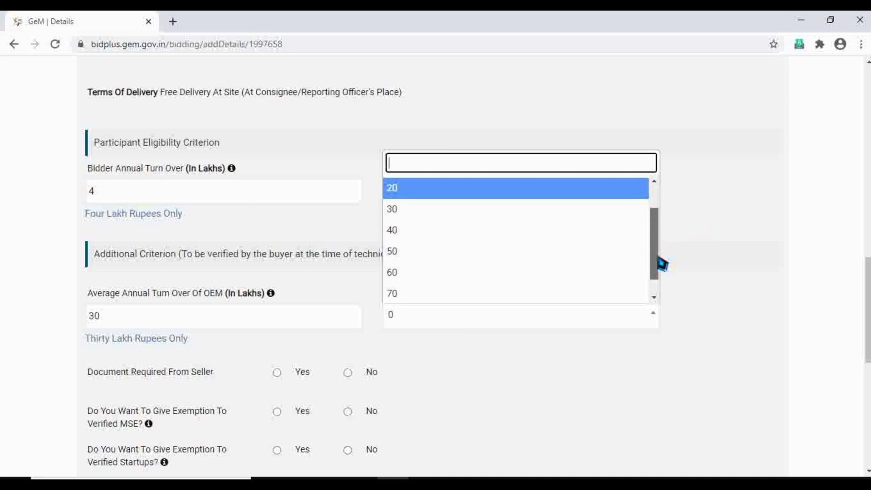
{"action": "left_click", "coordinate": [456, 270]}
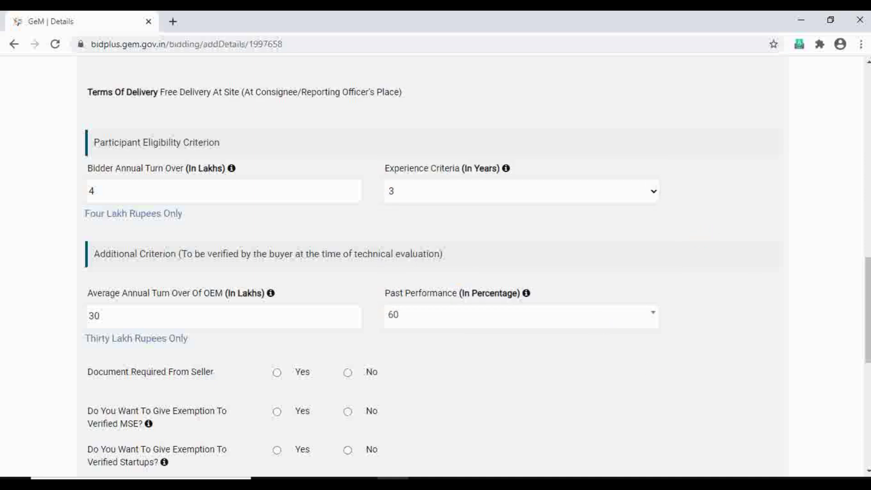
Require seller documents for Experience Criteria, Past Performance, Bidder Turnover, Certificate (Requested in ATC) and OEM Authorization Certificate.
{"action": "scroll", "coordinate": [407, 183], "scroll_direction": "down", "scroll_amount": 4}
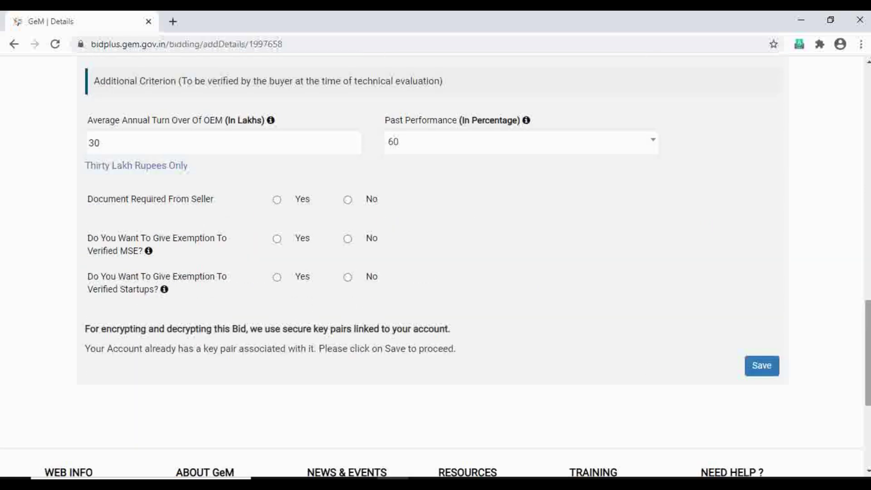
{"action": "left_click", "coordinate": [277, 200]}
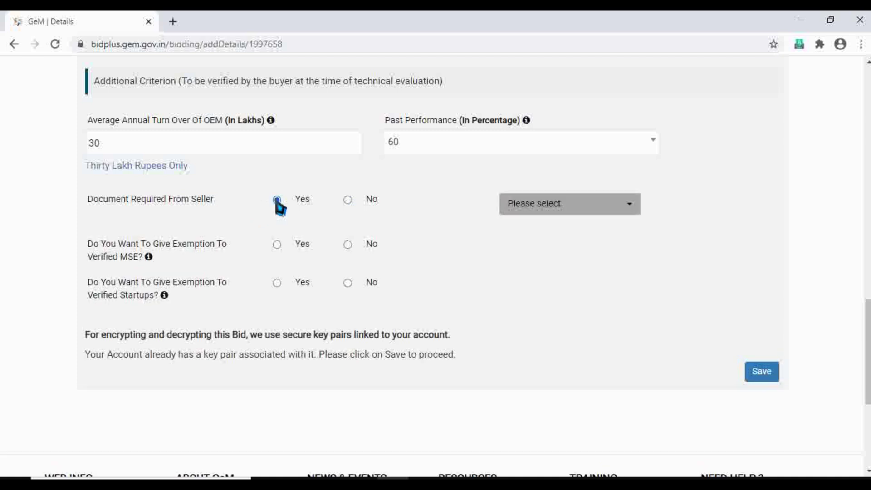
{"action": "left_click", "coordinate": [611, 210]}
{"action": "left_click", "coordinate": [608, 231]}
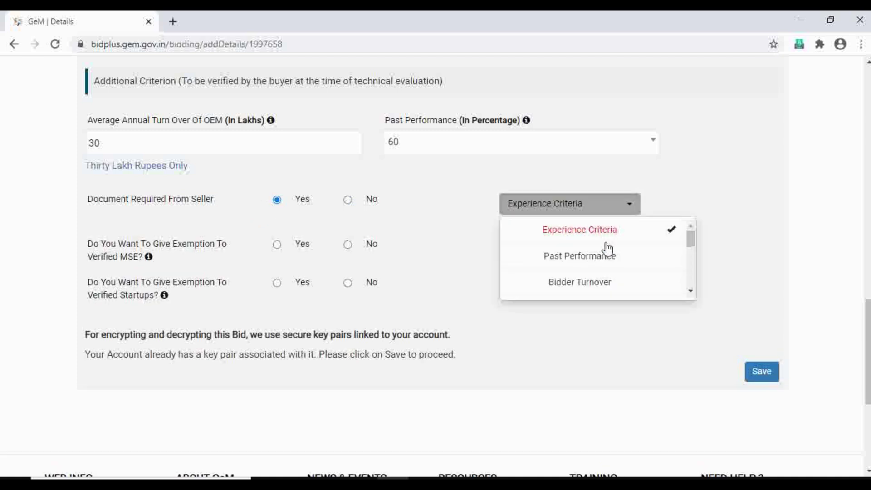
{"action": "left_click", "coordinate": [602, 266]}
{"action": "left_click", "coordinate": [691, 291]}
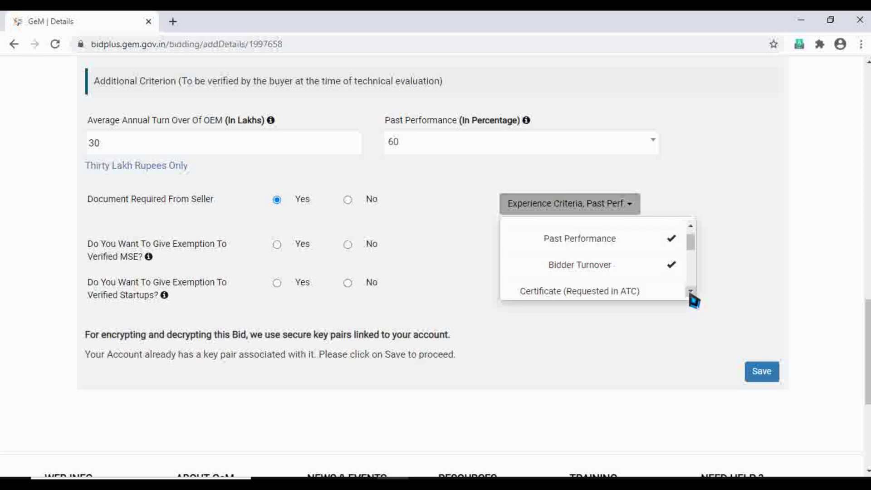
{"action": "left_click", "coordinate": [691, 291]}
{"action": "left_click", "coordinate": [619, 264]}
{"action": "left_click", "coordinate": [619, 286]}
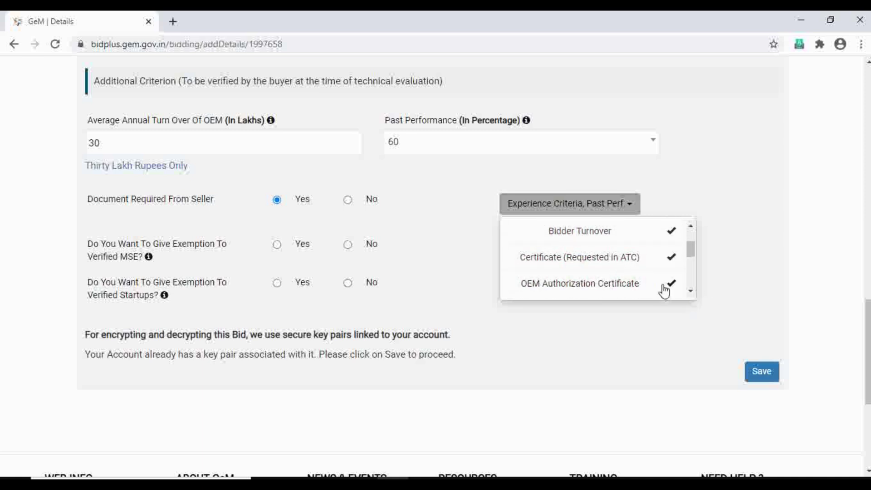
{"action": "left_click", "coordinate": [691, 291]}
{"action": "left_click", "coordinate": [690, 291]}
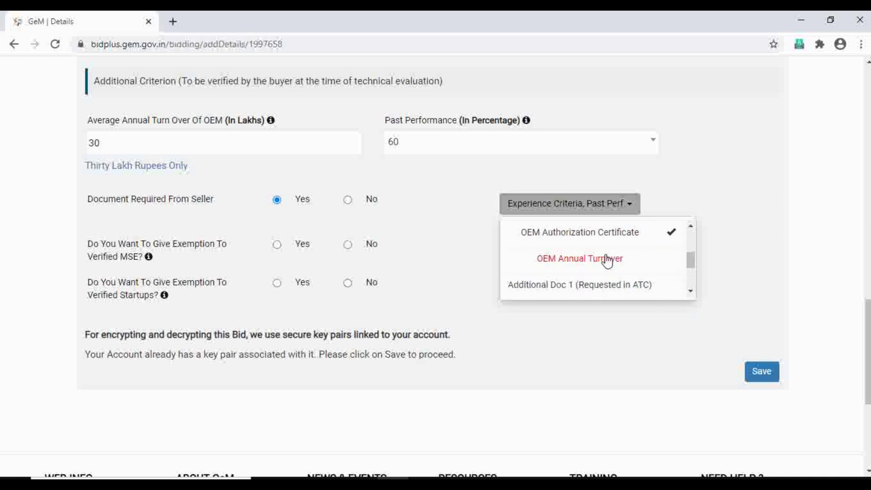
{"action": "left_click", "coordinate": [750, 295]}
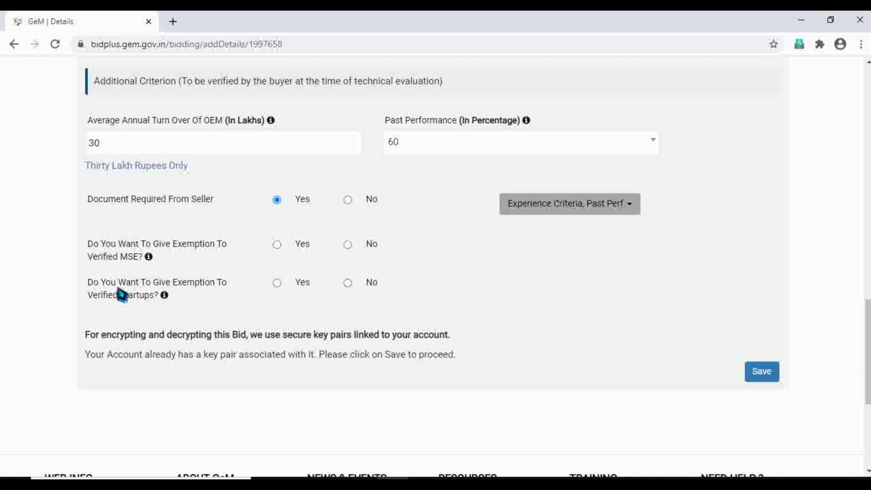
Try giving verified MSEs and verified startups exemption from both Years of Experience and Turnover.
{"action": "left_click", "coordinate": [277, 245]}
{"action": "left_click", "coordinate": [551, 256]}
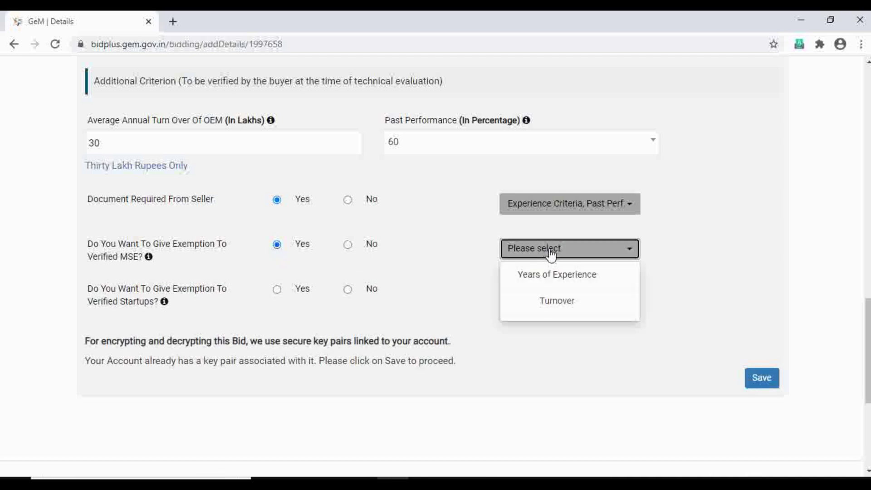
{"action": "left_click", "coordinate": [551, 278]}
{"action": "left_click", "coordinate": [562, 309]}
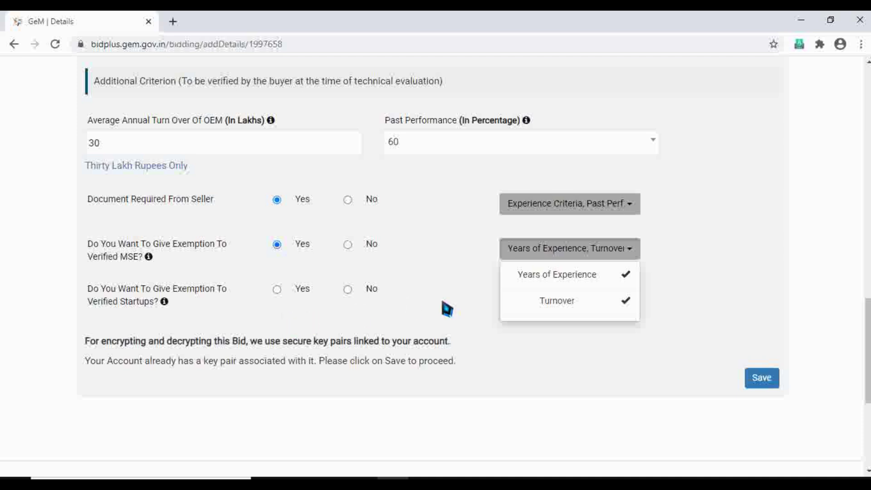
{"action": "left_click", "coordinate": [277, 290]}
{"action": "left_click", "coordinate": [605, 296]}
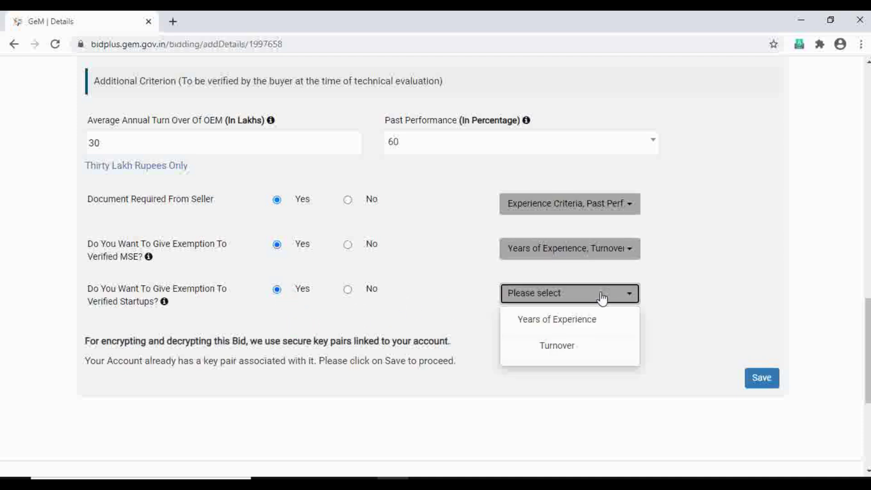
{"action": "left_click", "coordinate": [566, 323]}
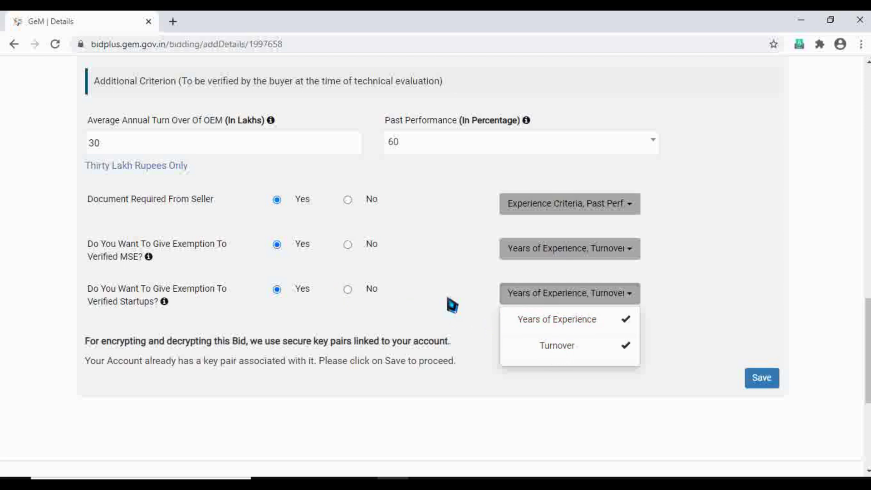
{"action": "left_click", "coordinate": [449, 304]}
Set the exemptions for verified MSE and verified startups to No and save the bid details.
{"action": "left_click", "coordinate": [348, 246]}
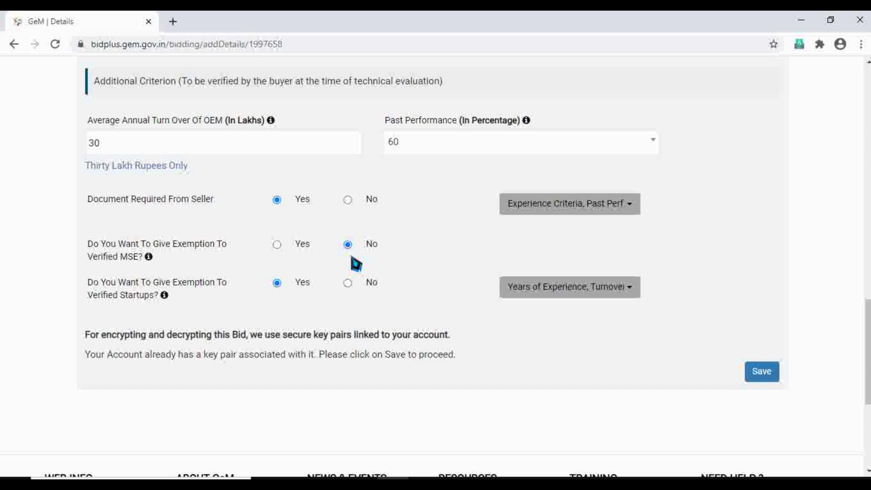
{"action": "left_click", "coordinate": [348, 283]}
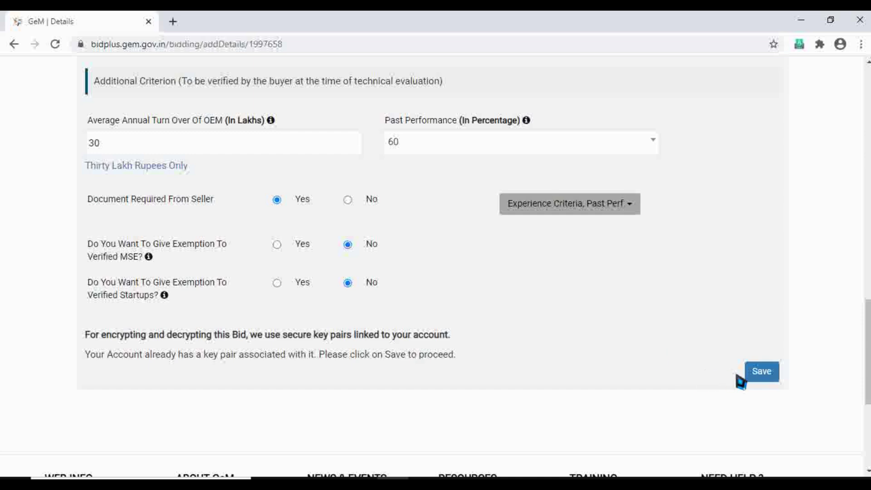
{"action": "left_click", "coordinate": [760, 376]}
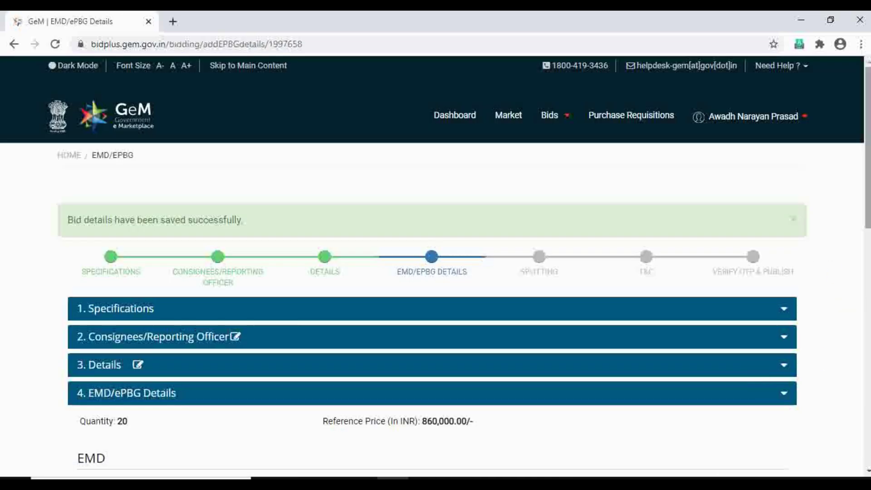
Make EMD required, with State Bank of India as the advisory bank and an EMD percentage of 2.
{"action": "left_click_drag", "start_coordinate": [869, 190], "coordinate": [869, 280]}
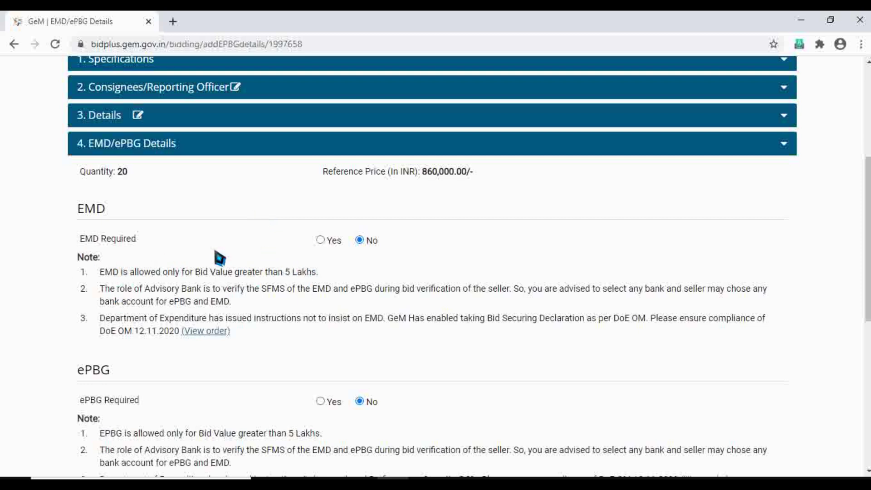
{"action": "left_click", "coordinate": [321, 241]}
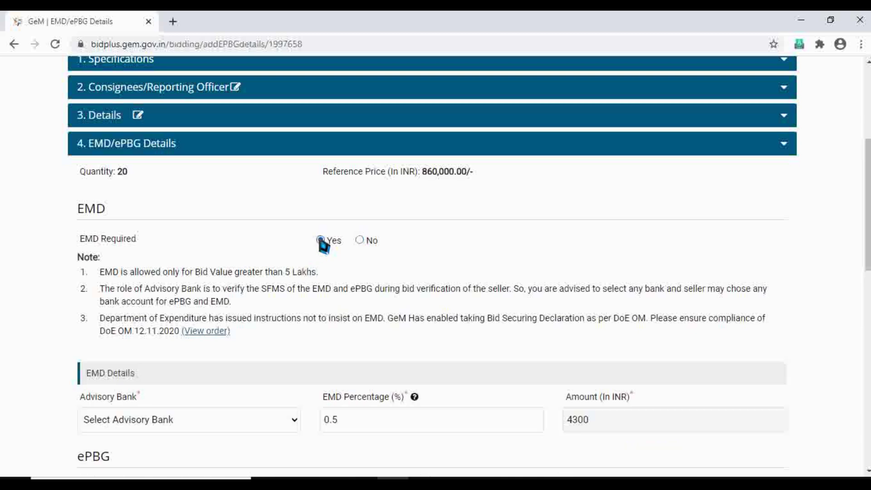
{"action": "scroll", "coordinate": [240, 346], "scroll_direction": "down", "scroll_amount": 3}
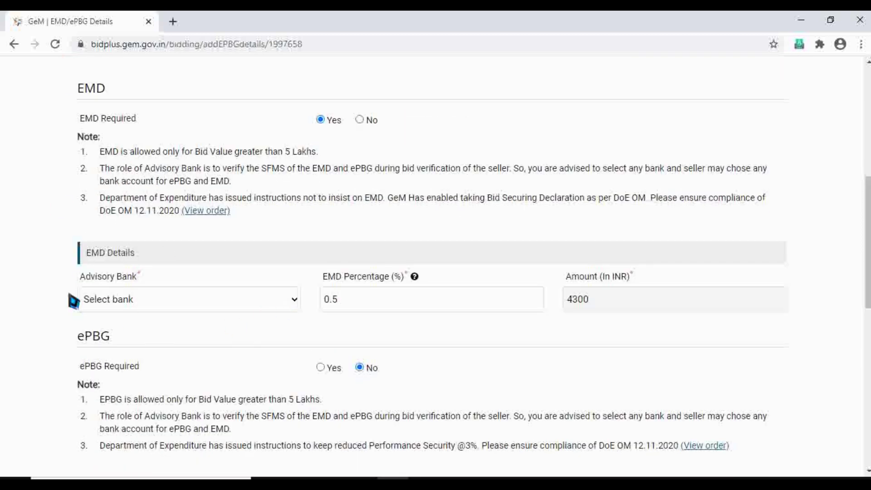
{"action": "left_click", "coordinate": [271, 308]}
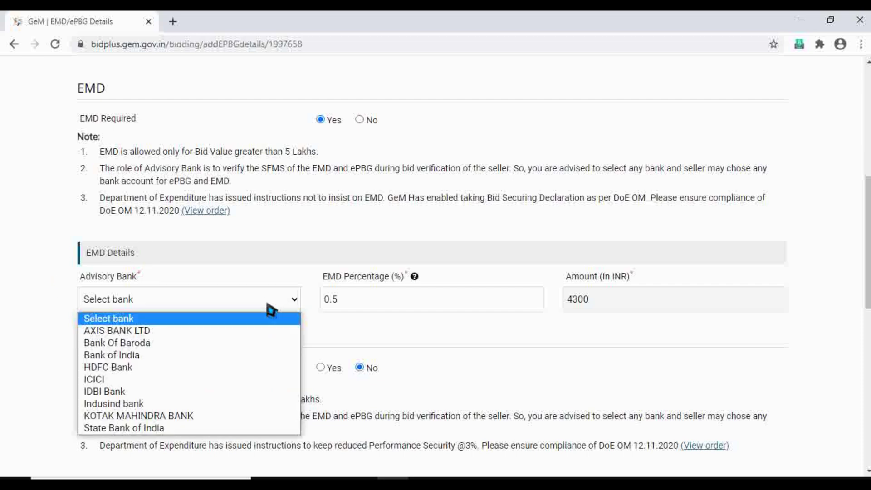
{"action": "left_click", "coordinate": [171, 427]}
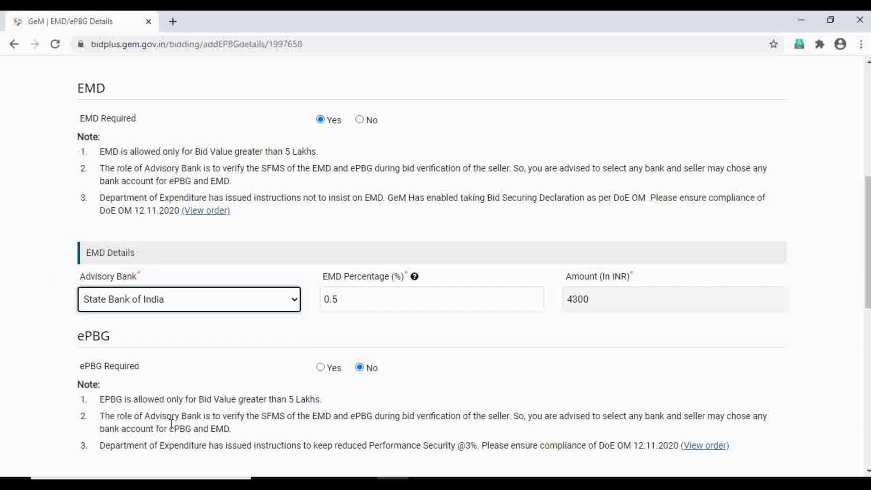
{"action": "left_click", "coordinate": [371, 300]}
{"action": "key", "text": "BackSpace"}
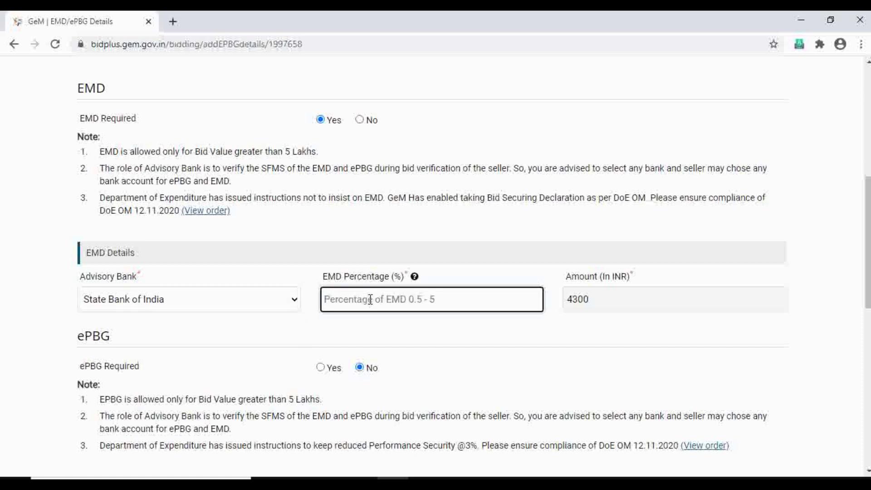
{"action": "type", "text": "2"}
{"action": "left_click", "coordinate": [473, 352]}
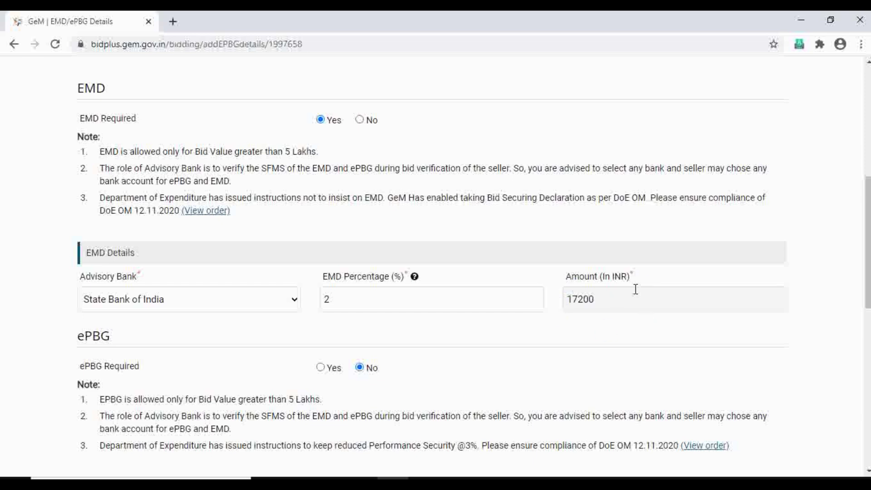
Make ePBG required, with State Bank of India as the advisory bank and an ePBG percentage of 3.
{"action": "left_click_drag", "start_coordinate": [868, 242], "coordinate": [868, 285]}
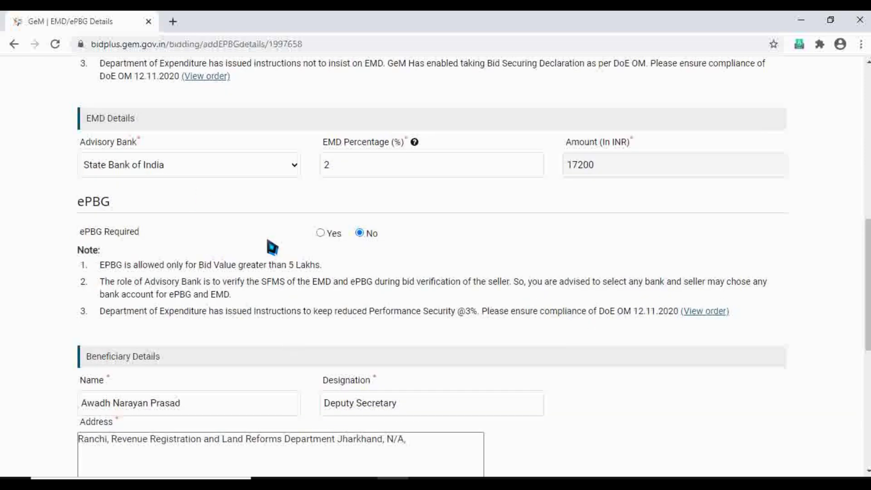
{"action": "left_click", "coordinate": [322, 234]}
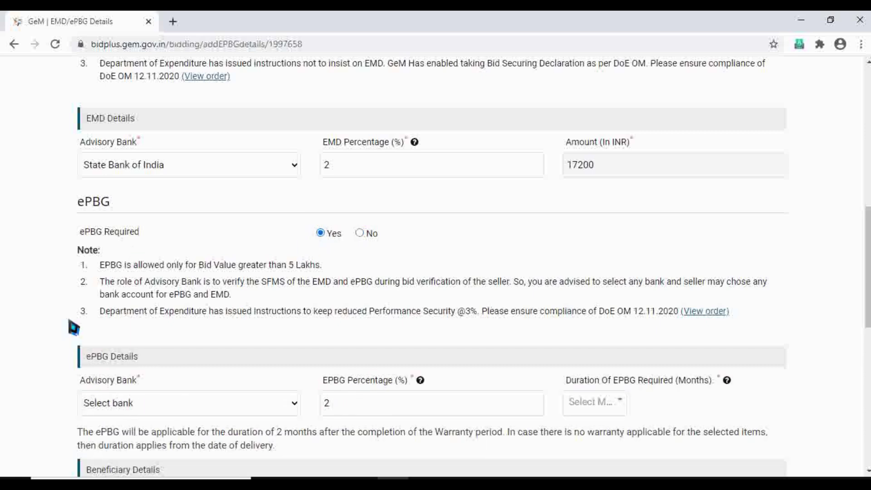
{"action": "left_click_drag", "start_coordinate": [868, 291], "coordinate": [868, 320]}
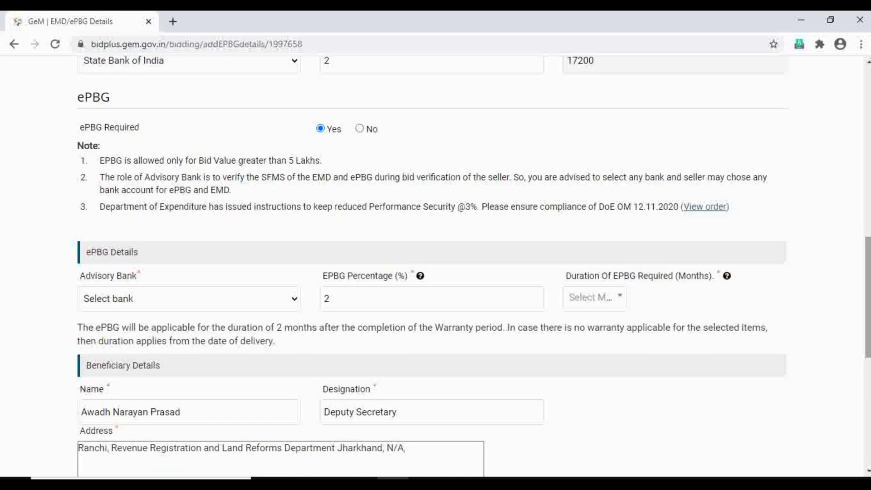
{"action": "left_click", "coordinate": [282, 304]}
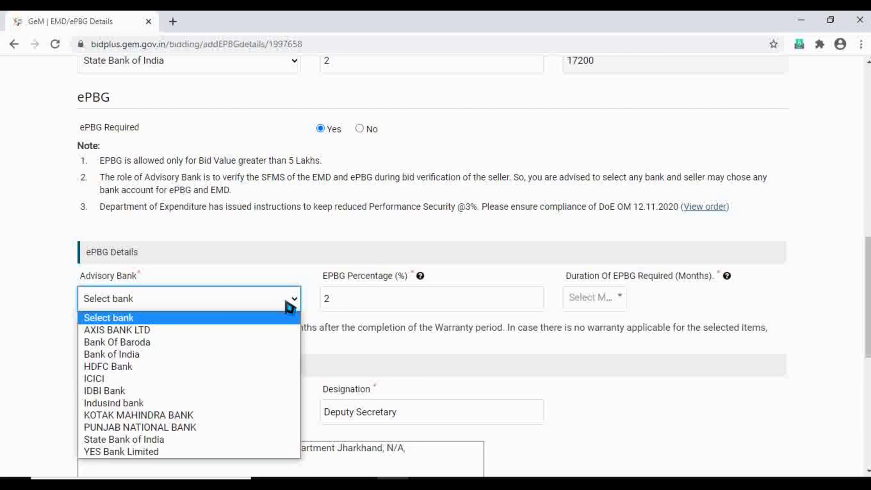
{"action": "left_click", "coordinate": [171, 440]}
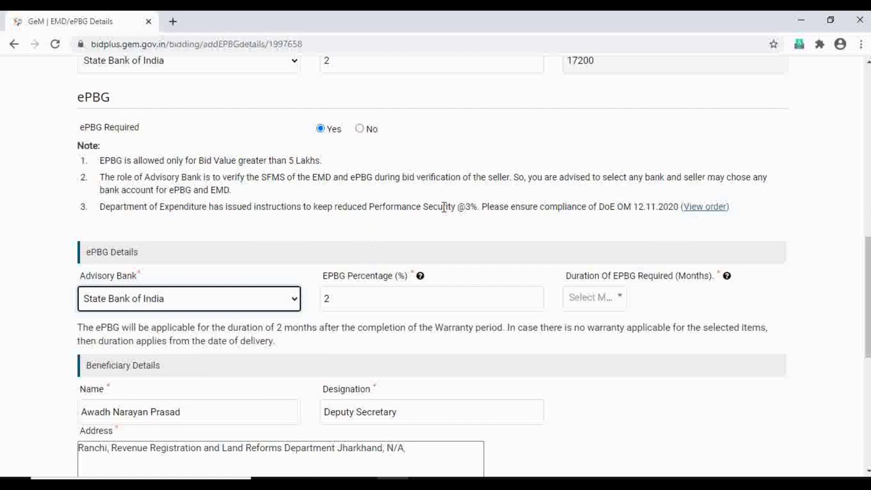
{"action": "left_click", "coordinate": [367, 293]}
{"action": "key", "text": "BackSpace"}
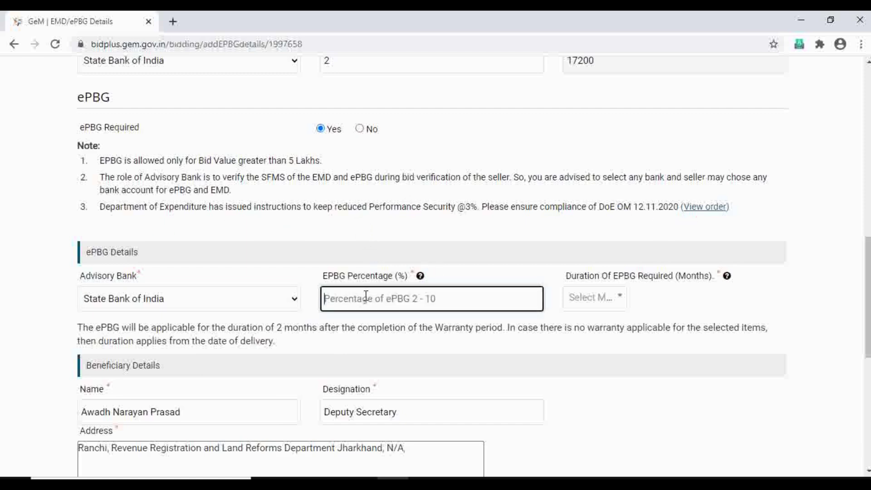
{"action": "type", "text": "3"}
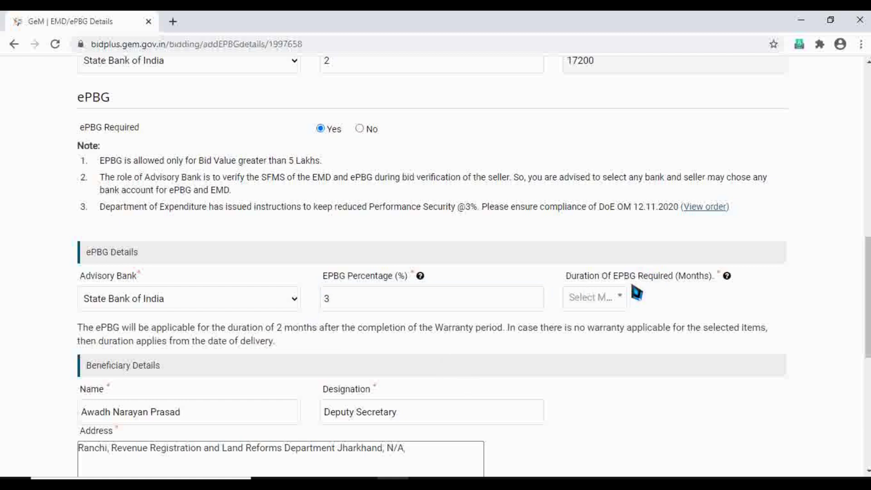
Set the required ePBG duration to 6 months and save the EMD/ePBG details.
{"action": "left_click", "coordinate": [620, 299]}
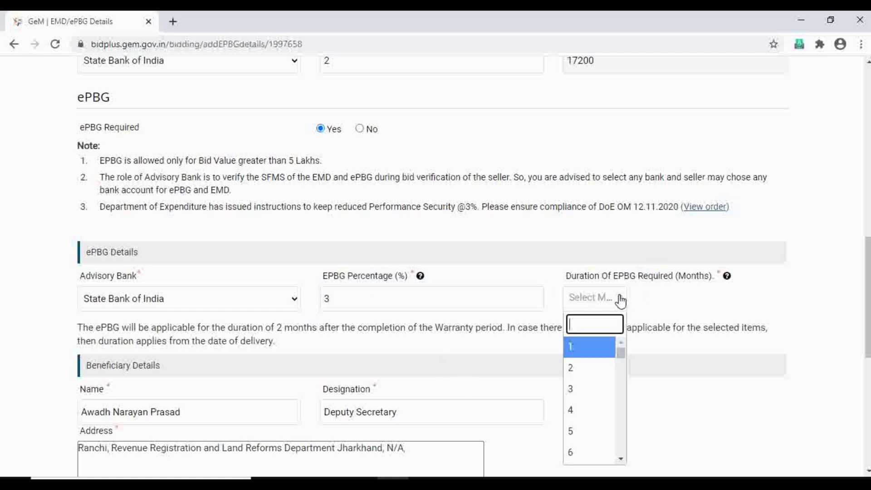
{"action": "left_click", "coordinate": [585, 454]}
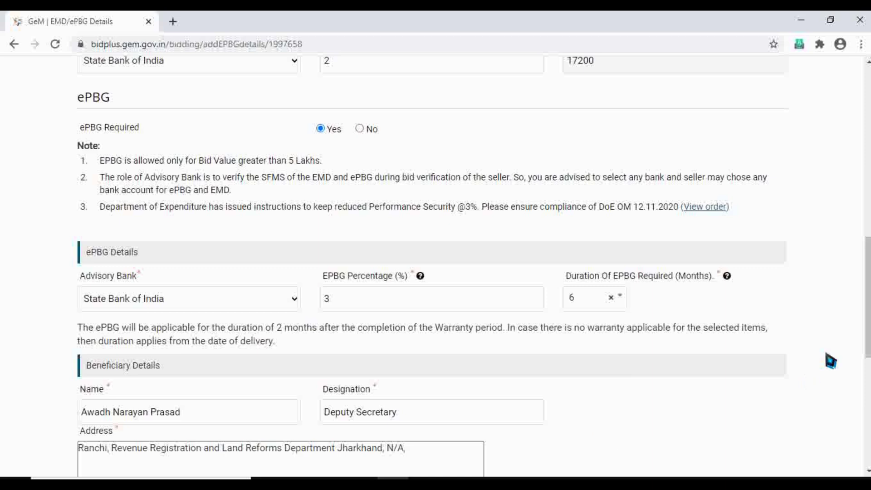
{"action": "scroll", "coordinate": [868, 317], "scroll_direction": "down", "scroll_amount": 2}
{"action": "scroll", "coordinate": [868, 317], "scroll_direction": "down", "scroll_amount": 4}
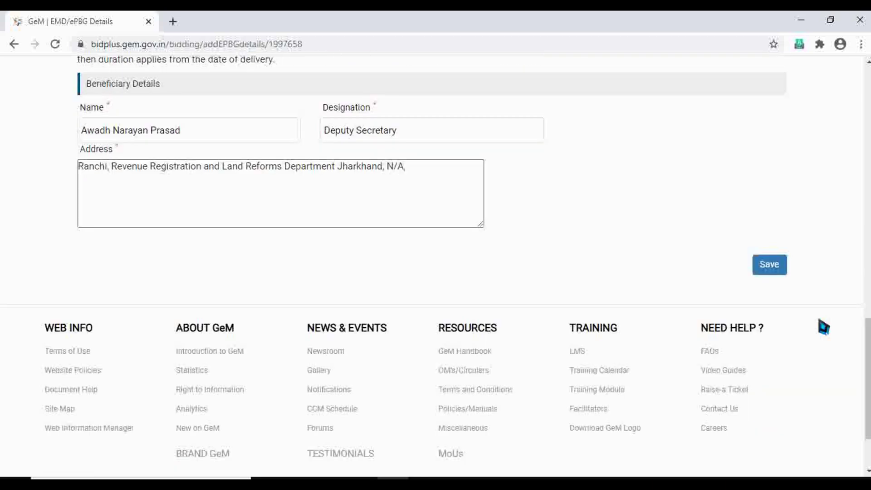
{"action": "left_click", "coordinate": [768, 268]}
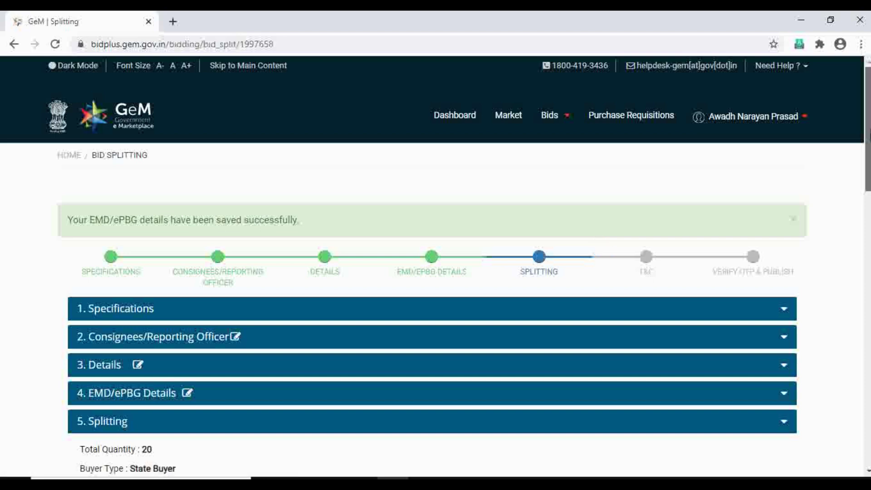
Set Splitting Required to No, and set both the MII class 1 local supplier reservation and the MII purchase preference to No.
{"action": "scroll", "coordinate": [601, 247], "scroll_direction": "down", "scroll_amount": 3}
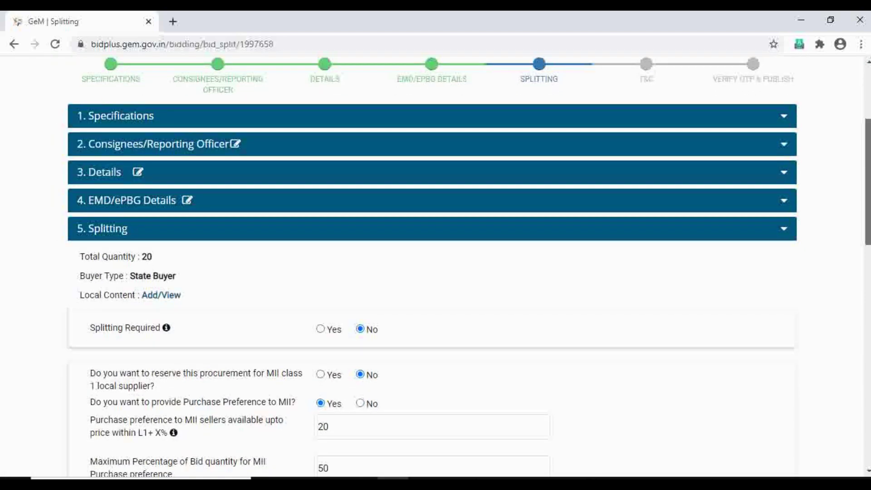
{"action": "scroll", "coordinate": [465, 267], "scroll_direction": "down", "scroll_amount": 3}
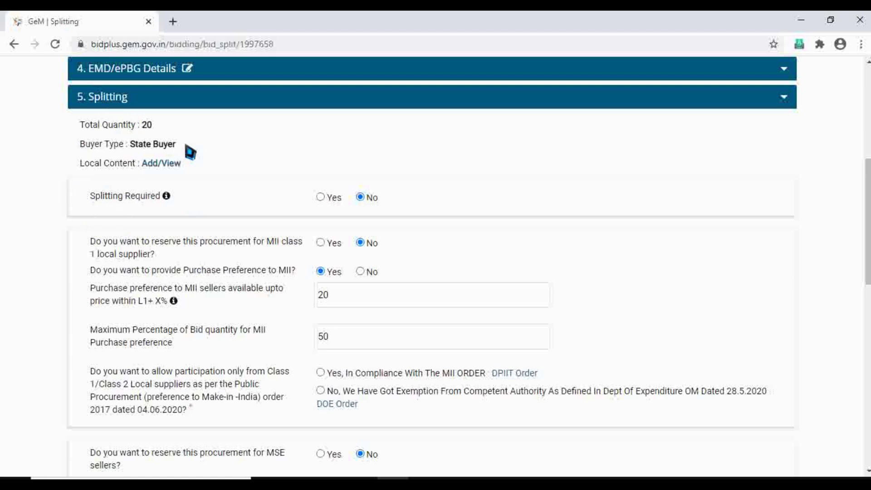
{"action": "left_click", "coordinate": [320, 198]}
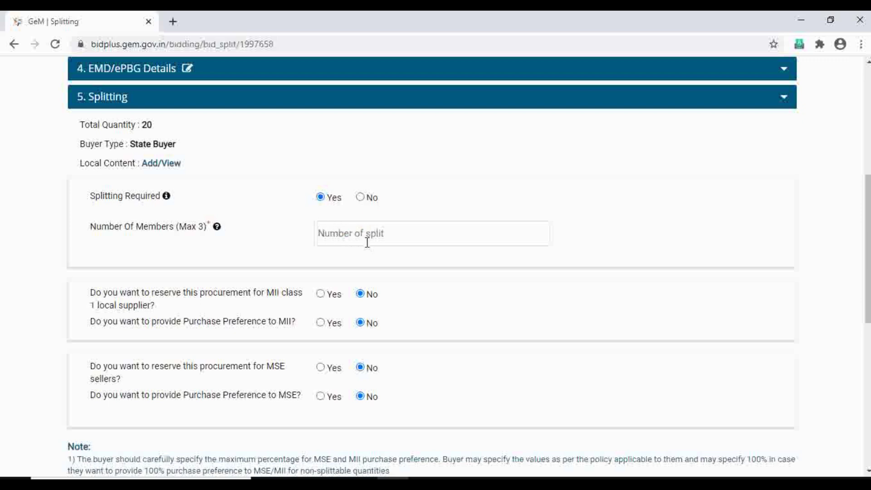
{"action": "left_click", "coordinate": [361, 197]}
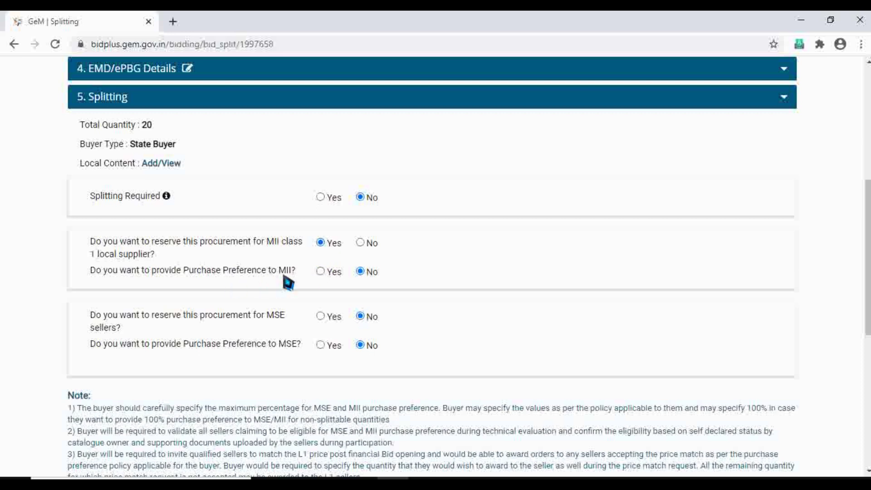
{"action": "left_click", "coordinate": [321, 272]}
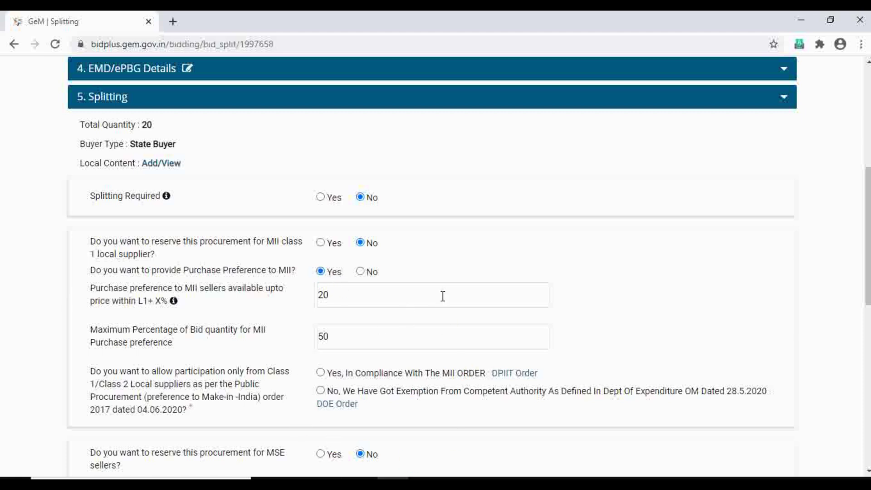
{"action": "left_click", "coordinate": [360, 271]}
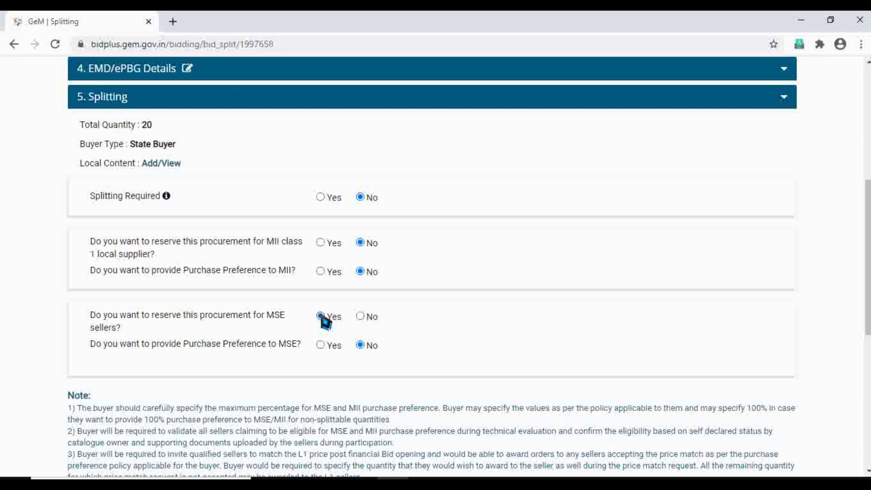
Set both the MSE seller reservation and the MSE purchase preference to No, and save the splitting details.
{"action": "left_click", "coordinate": [322, 346]}
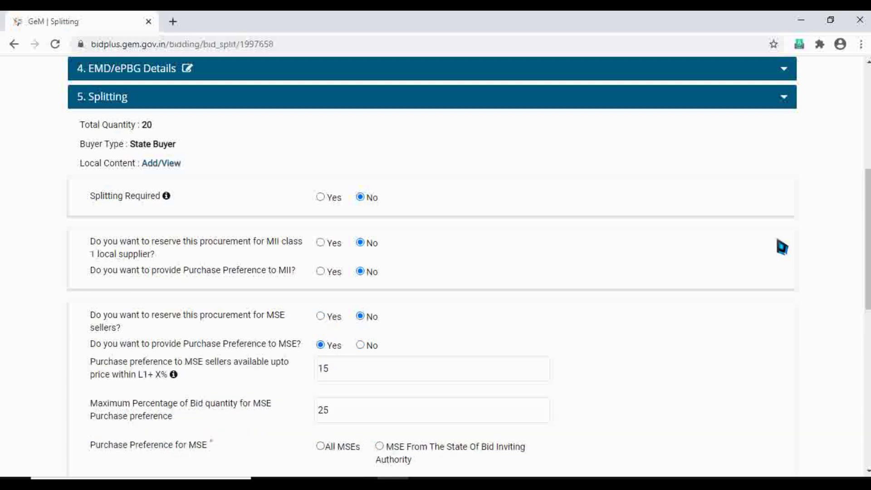
{"action": "left_click_drag", "start_coordinate": [868, 237], "coordinate": [868, 274]}
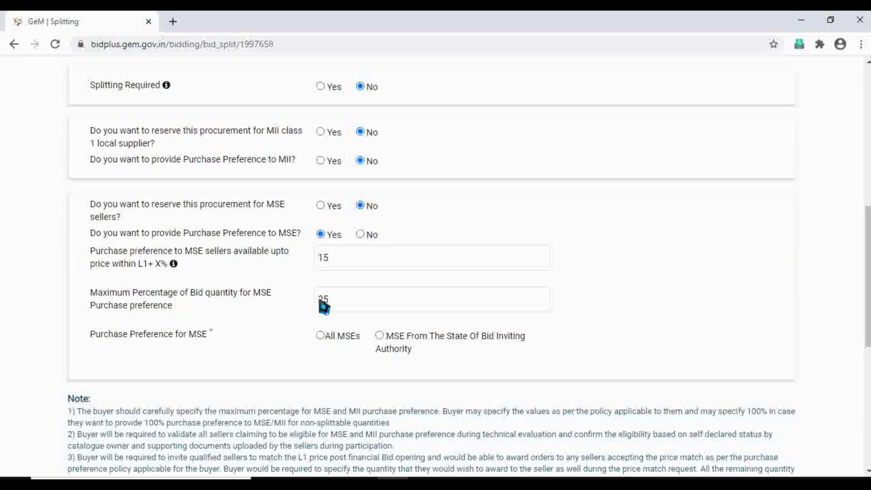
{"action": "left_click", "coordinate": [360, 235]}
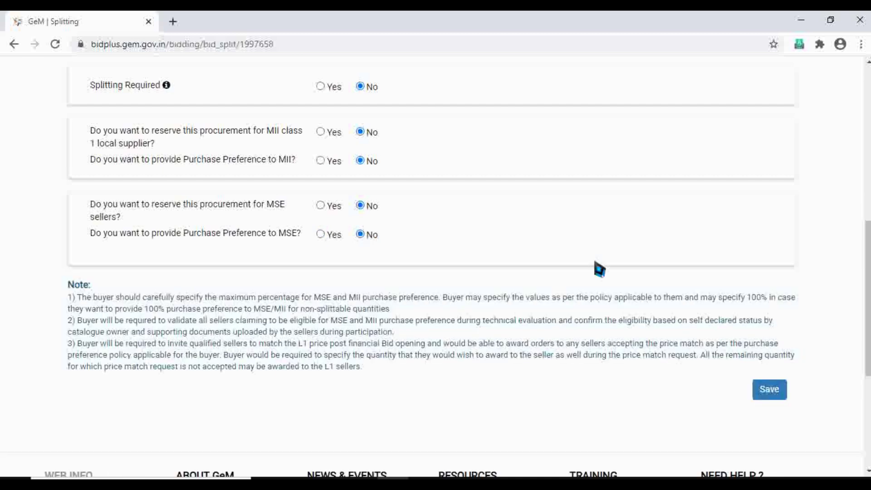
{"action": "scroll", "coordinate": [596, 265], "scroll_direction": "down", "scroll_amount": 2}
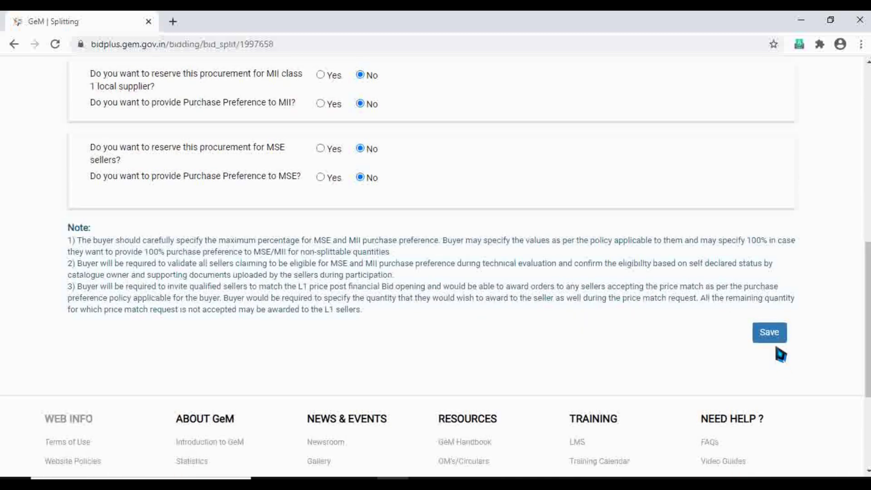
{"action": "left_click", "coordinate": [778, 340]}
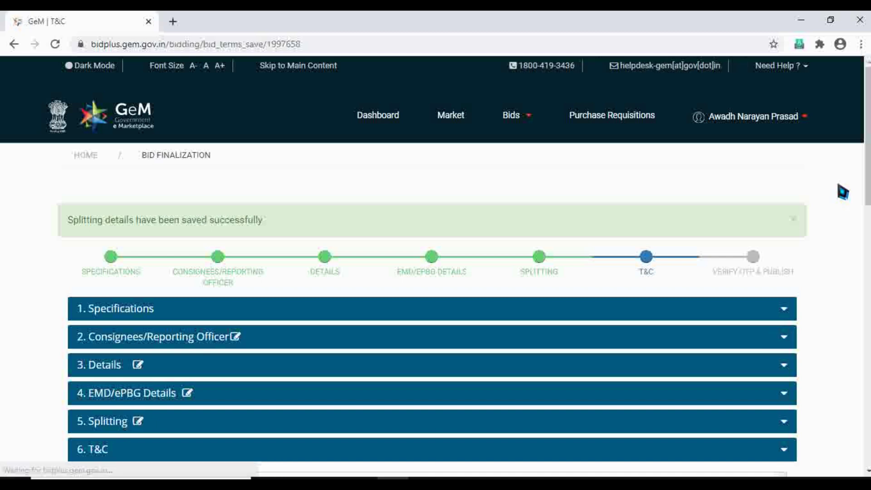
Add the scope of supply clause covering all cost components to the Additional Terms and Conditions.
{"action": "left_click_drag", "start_coordinate": [867, 136], "coordinate": [867, 298]}
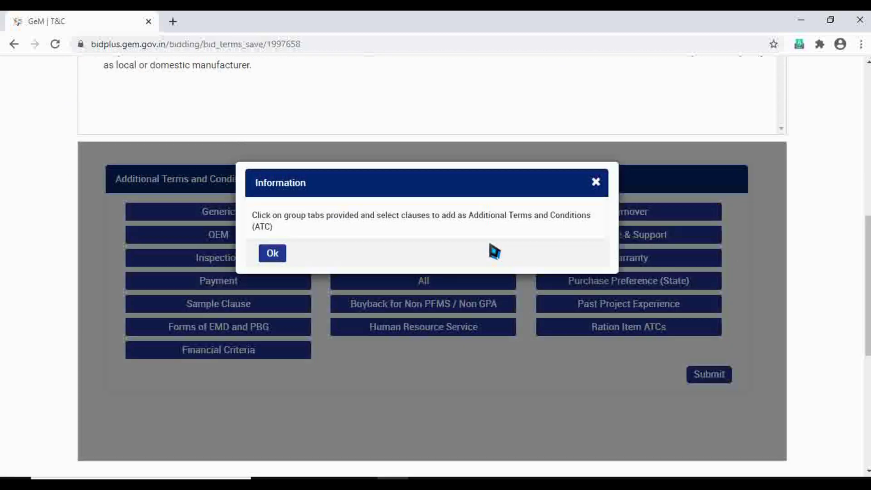
{"action": "left_click", "coordinate": [279, 254]}
{"action": "left_click", "coordinate": [418, 212]}
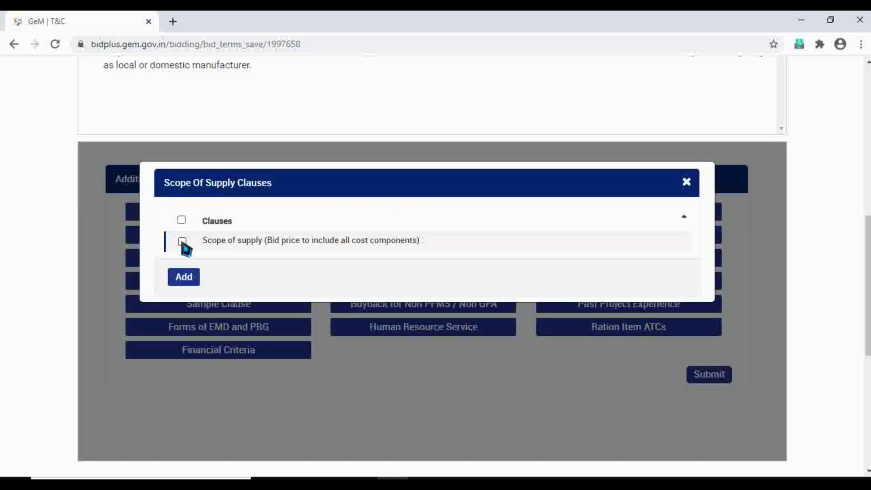
{"action": "left_click", "coordinate": [190, 277]}
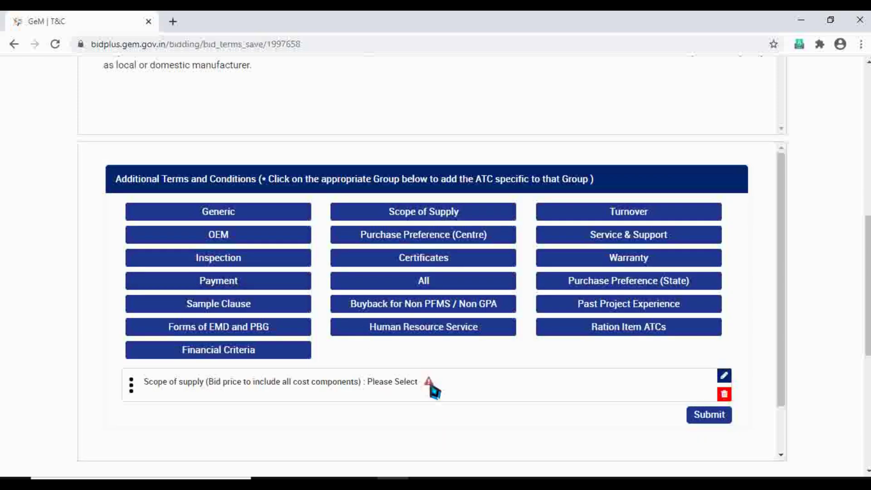
Select all five warranty clauses on the first page and the warranty period clause on the second, and add them to the terms.
{"action": "left_click", "coordinate": [637, 262]}
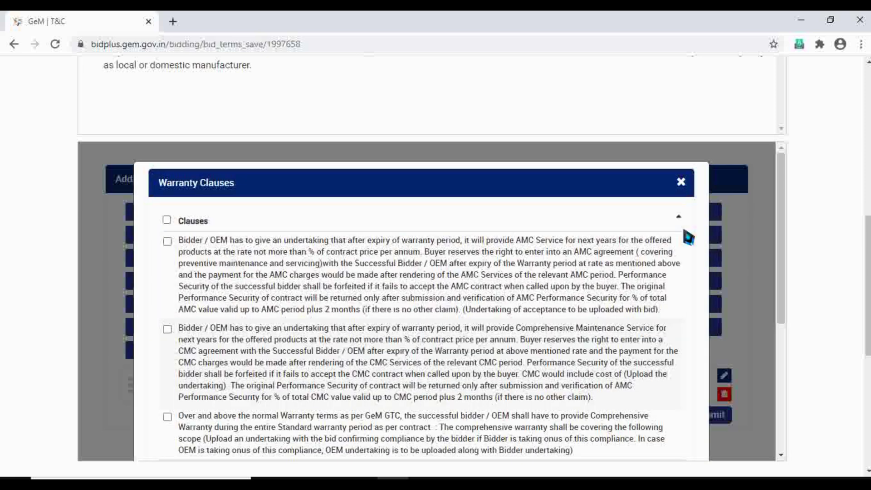
{"action": "left_click", "coordinate": [167, 242]}
{"action": "left_click", "coordinate": [168, 329]}
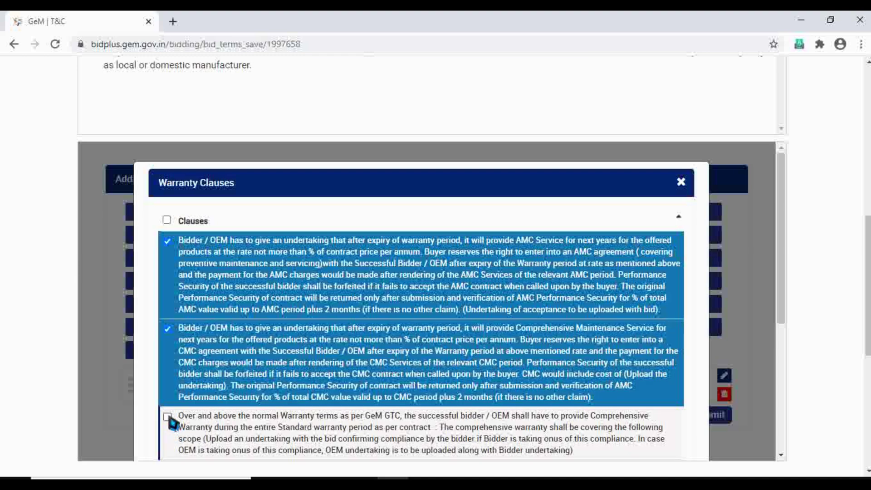
{"action": "left_click", "coordinate": [167, 416]}
{"action": "left_click_drag", "start_coordinate": [781, 241], "coordinate": [784, 342]}
{"action": "left_click", "coordinate": [167, 288]}
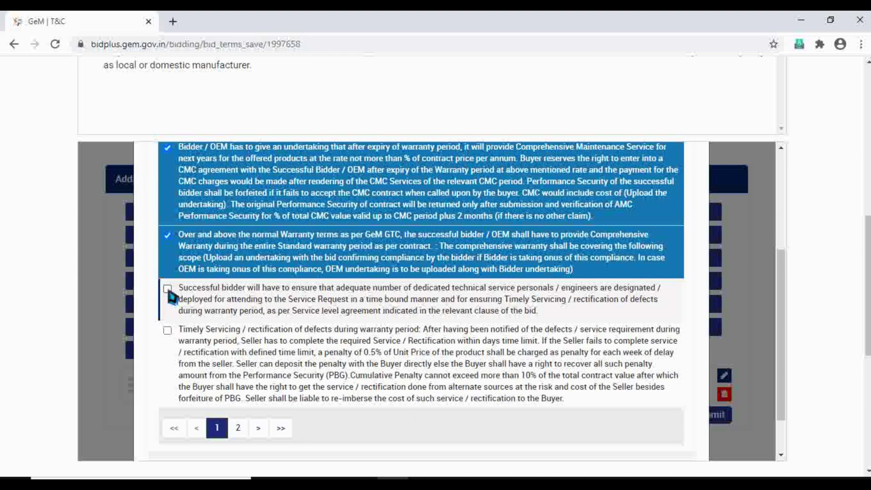
{"action": "left_click", "coordinate": [168, 331]}
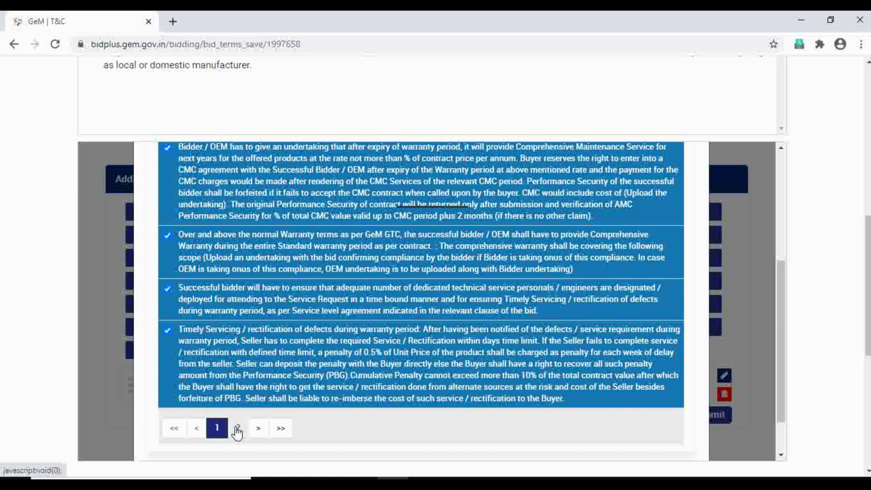
{"action": "left_click", "coordinate": [237, 429]}
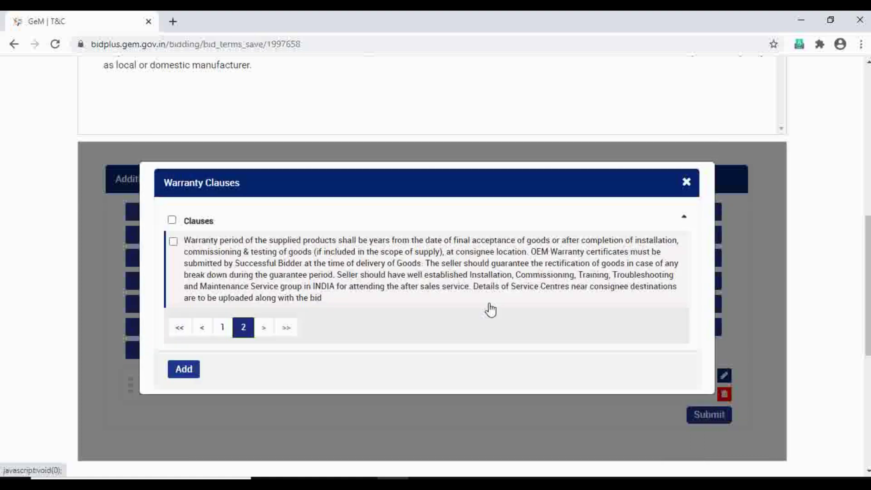
{"action": "left_click", "coordinate": [174, 241]}
{"action": "left_click", "coordinate": [186, 374]}
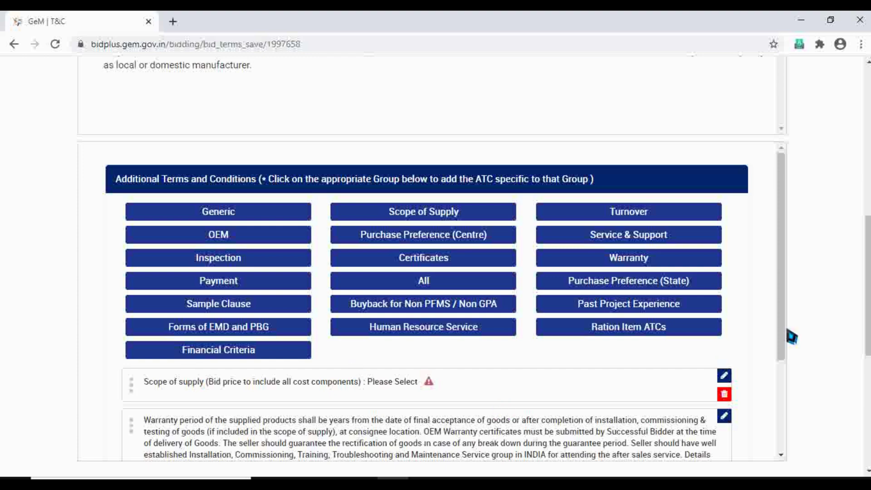
Set the scope of supply clause to Supply Installation Testing and Commissioning of Goods and update it.
{"action": "left_click_drag", "start_coordinate": [780, 325], "coordinate": [796, 397]}
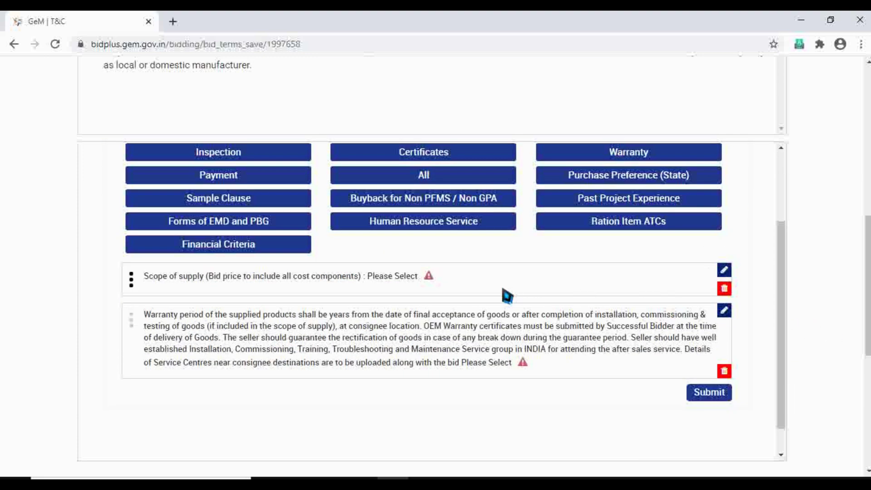
{"action": "mouse_move", "coordinate": [428, 276]}
{"action": "left_click", "coordinate": [724, 272]}
{"action": "left_click", "coordinate": [427, 259]}
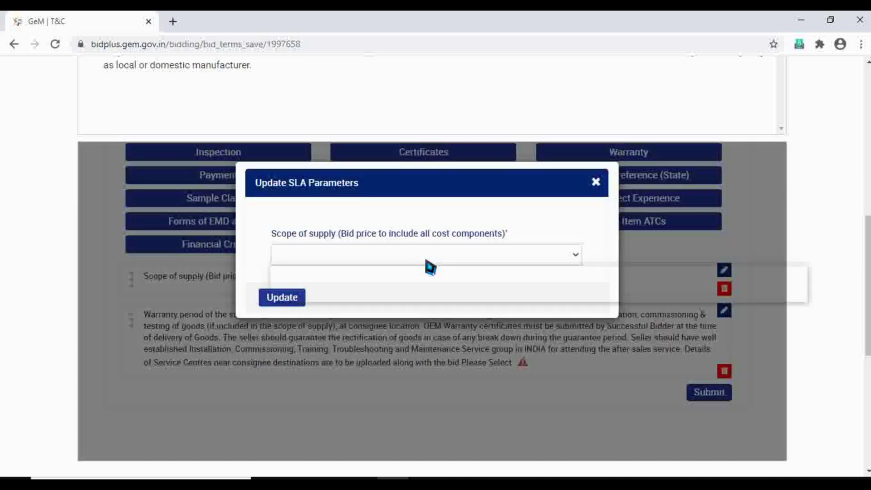
{"action": "left_click", "coordinate": [419, 274]}
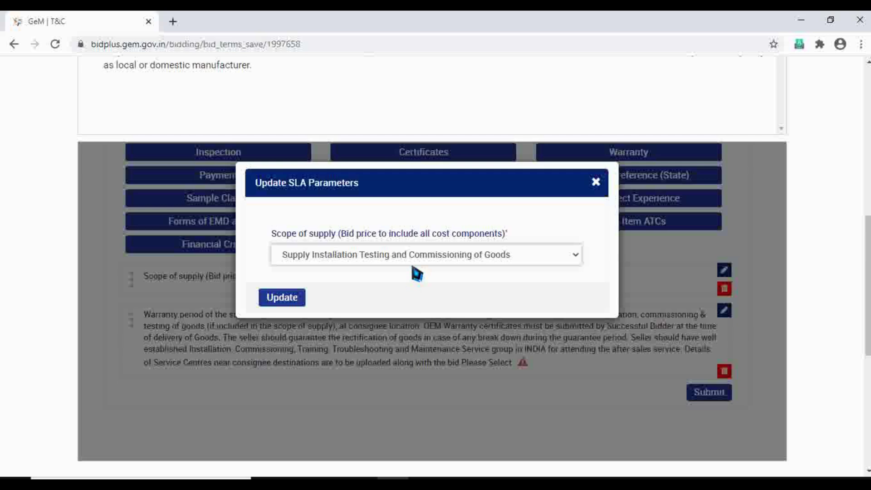
{"action": "left_click", "coordinate": [414, 259]}
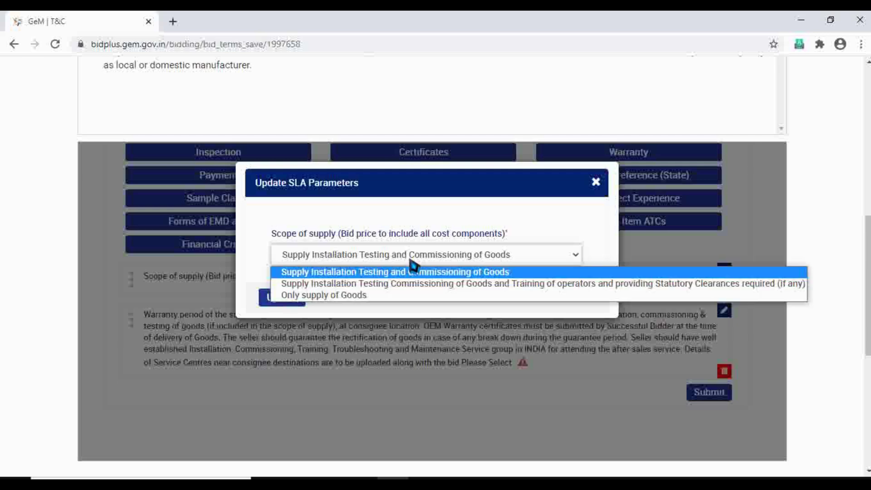
{"action": "left_click", "coordinate": [392, 272]}
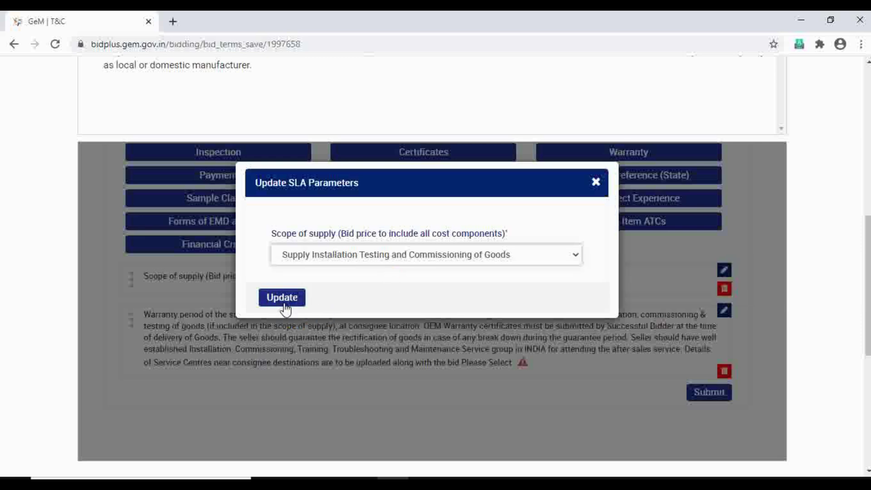
{"action": "left_click", "coordinate": [283, 300]}
{"action": "left_click", "coordinate": [274, 244]}
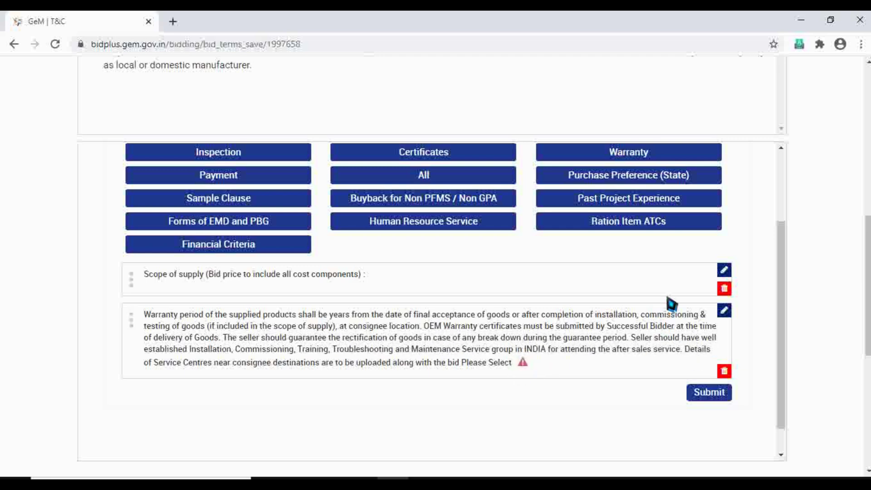
Set the warranty period of the supplied products to 3, update the clause and submit the additional terms.
{"action": "left_click", "coordinate": [724, 313]}
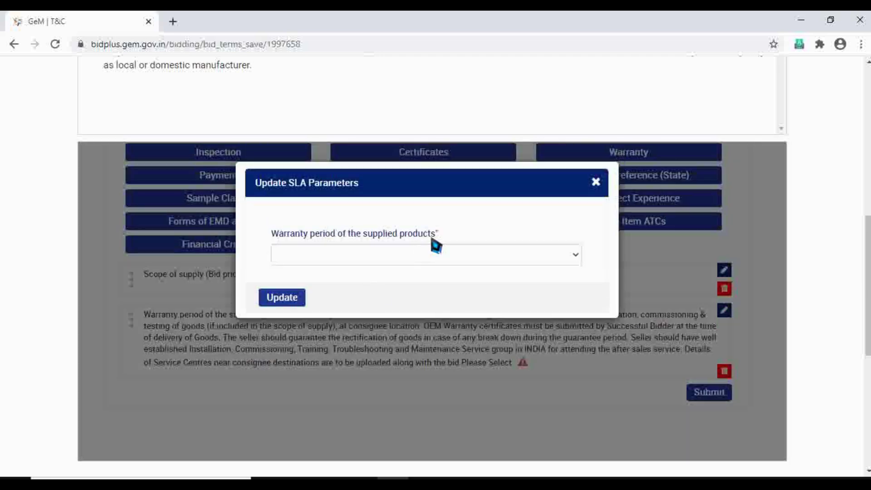
{"action": "left_click", "coordinate": [431, 257]}
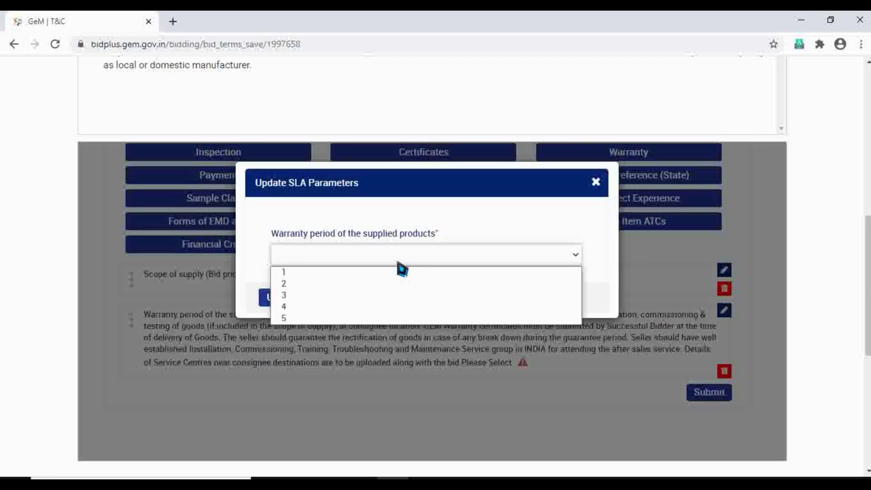
{"action": "left_click", "coordinate": [333, 295]}
{"action": "left_click", "coordinate": [287, 300]}
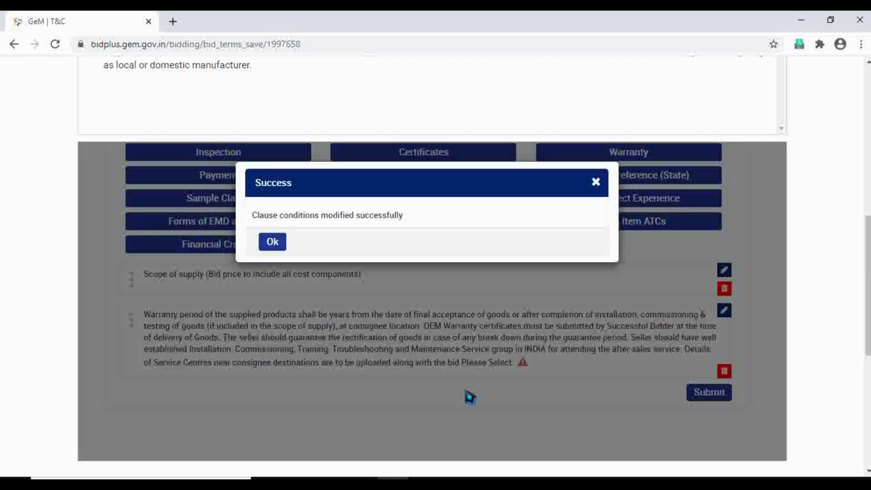
{"action": "left_click", "coordinate": [274, 243]}
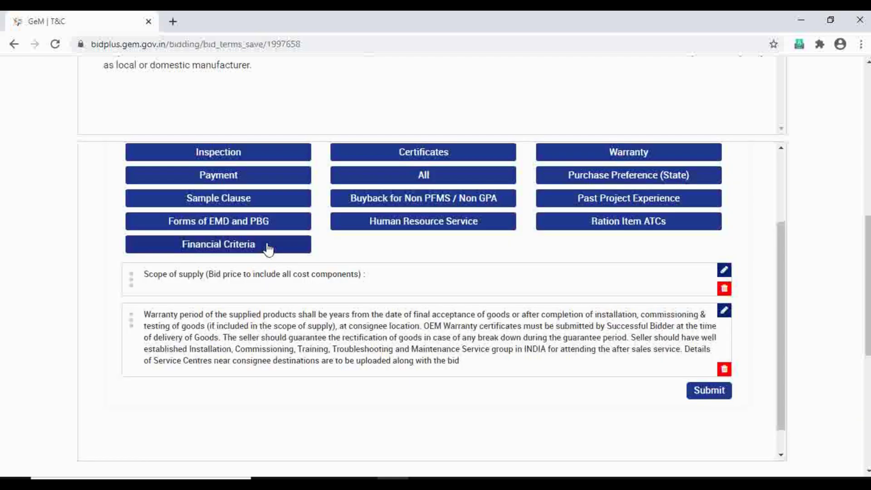
{"action": "left_click", "coordinate": [703, 392]}
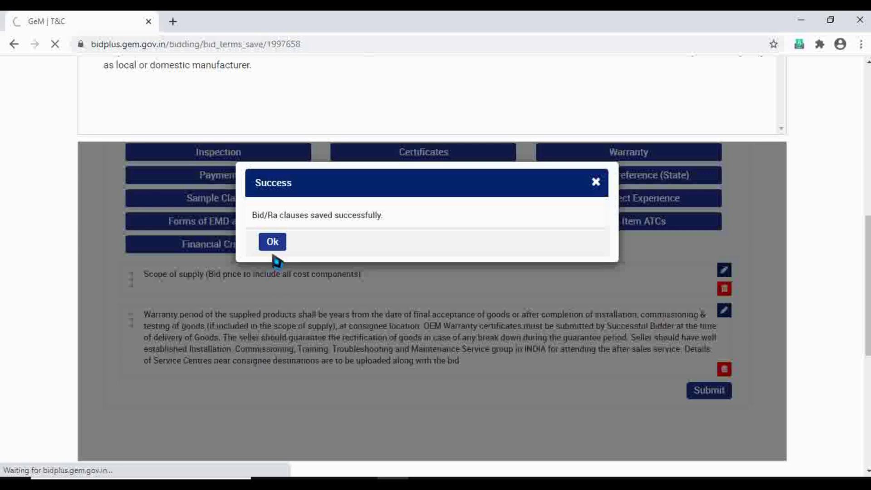
{"action": "left_click", "coordinate": [272, 248]}
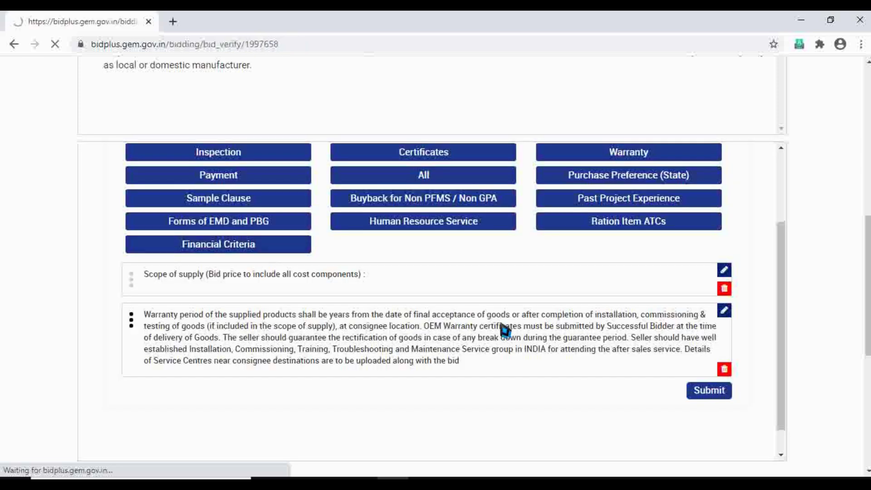
Agree to the Terms & Condition of GeM for verifying and publishing the bid.
{"action": "scroll", "coordinate": [332, 109], "scroll_direction": "down", "scroll_amount": 3}
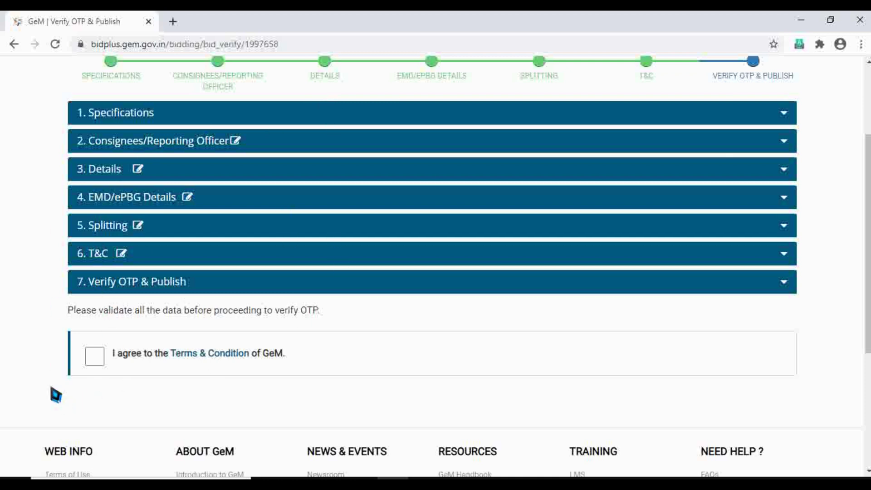
{"action": "left_click", "coordinate": [93, 359]}
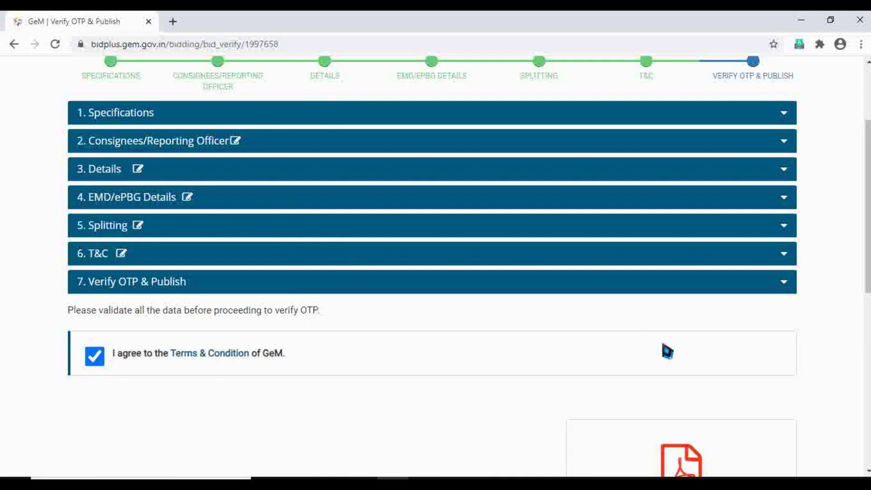
{"action": "scroll", "coordinate": [868, 262], "scroll_direction": "down", "scroll_amount": 4}
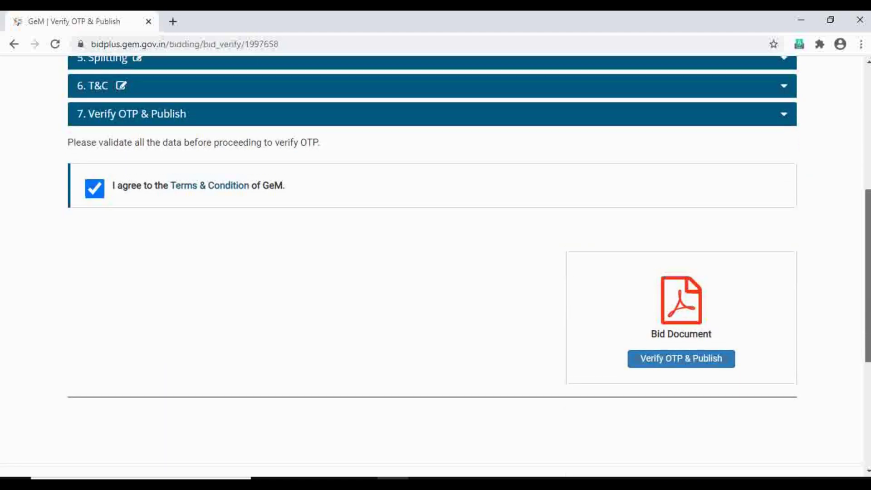
Download the Bid Document PDF from the Verify OTP & Publish section and open it in the browser.
{"action": "left_click", "coordinate": [681, 313]}
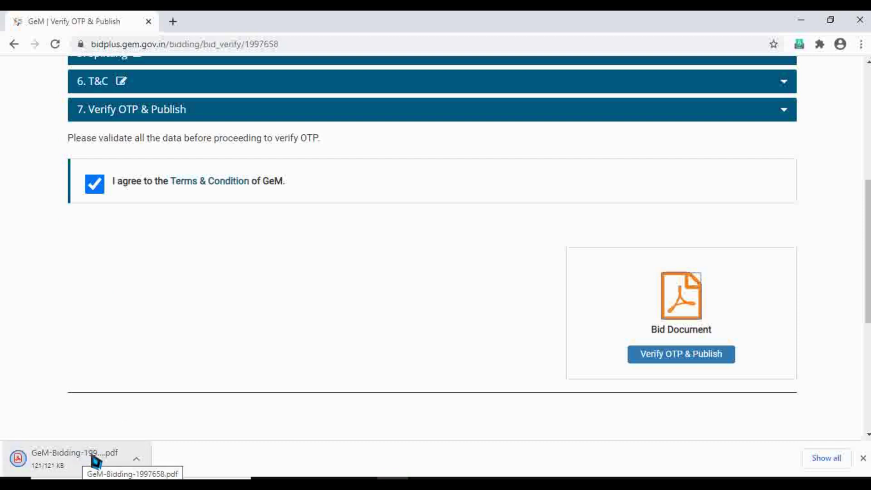
{"action": "left_click", "coordinate": [75, 465]}
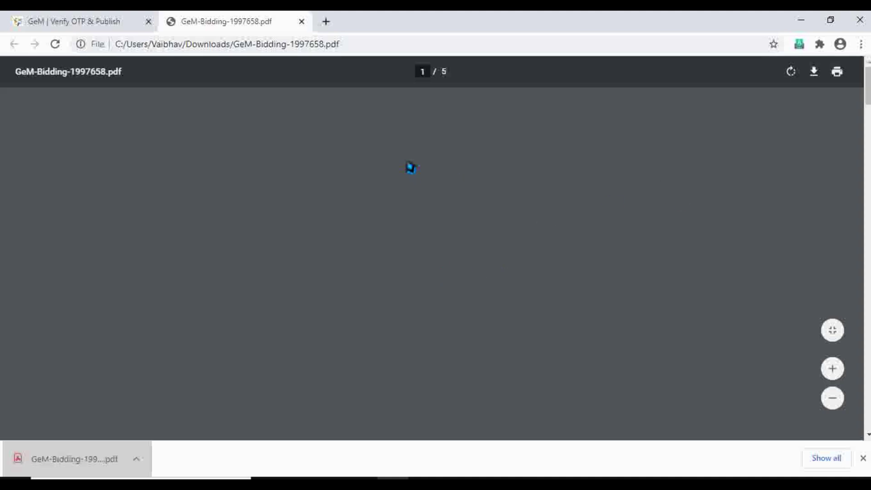
{"action": "left_click", "coordinate": [97, 26]}
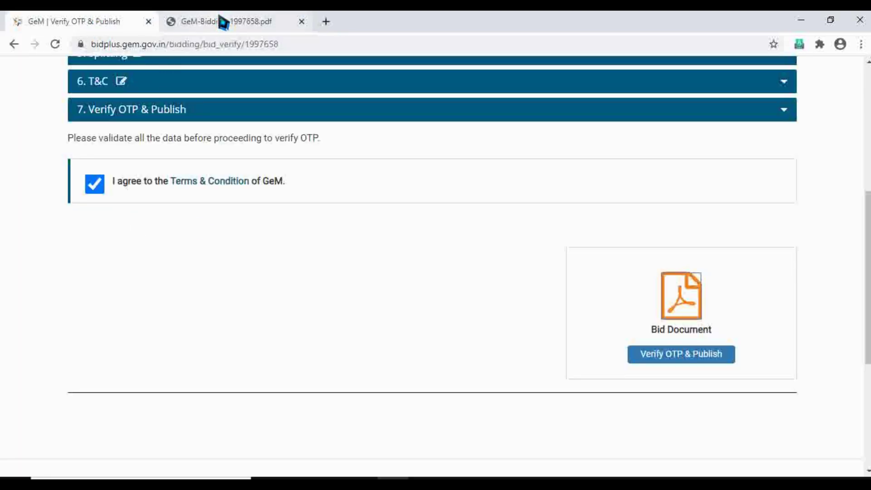
{"action": "left_click", "coordinate": [234, 22]}
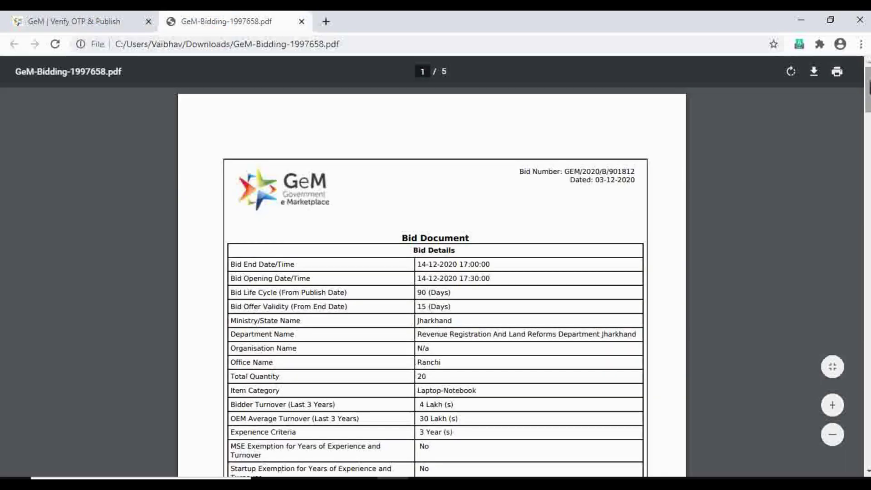
Review the bid document's bid details, EMD, ePBG and laptop technical specifications through the last page, and return to the GeM verification page.
{"action": "scroll", "coordinate": [436, 272], "scroll_direction": "down", "scroll_amount": 3}
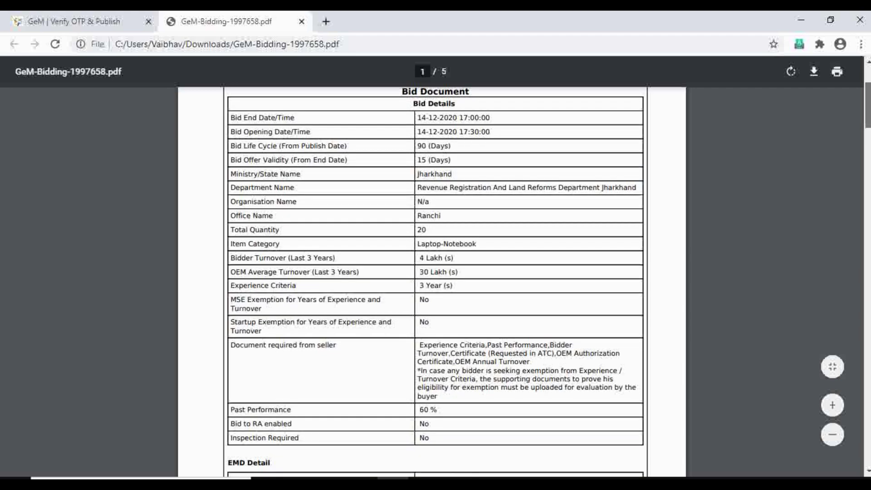
{"action": "scroll", "coordinate": [436, 281], "scroll_direction": "down", "scroll_amount": 2}
{"action": "scroll", "coordinate": [436, 282], "scroll_direction": "down", "scroll_amount": 13}
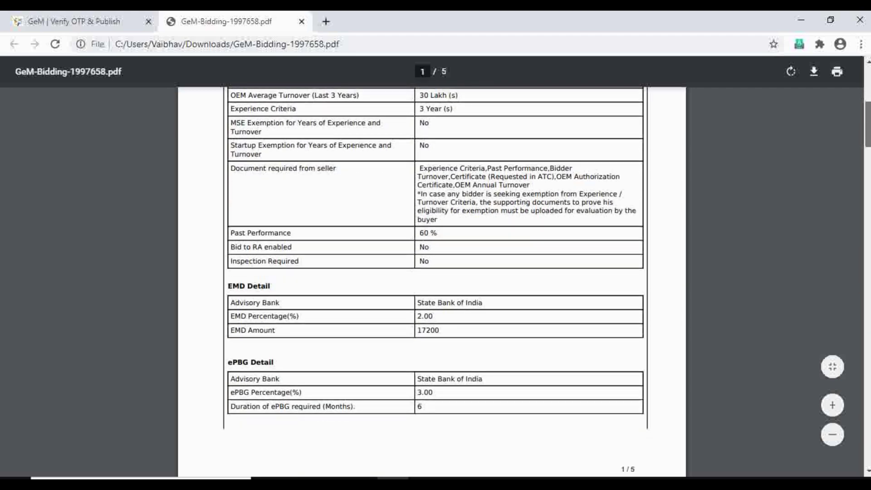
{"action": "scroll", "coordinate": [435, 281], "scroll_direction": "down", "scroll_amount": 17}
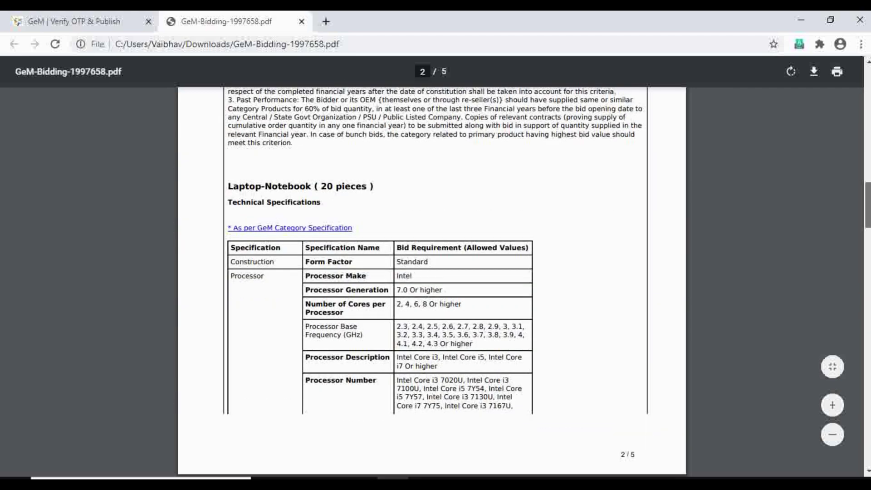
{"action": "scroll", "coordinate": [436, 281], "scroll_direction": "down", "scroll_amount": 20}
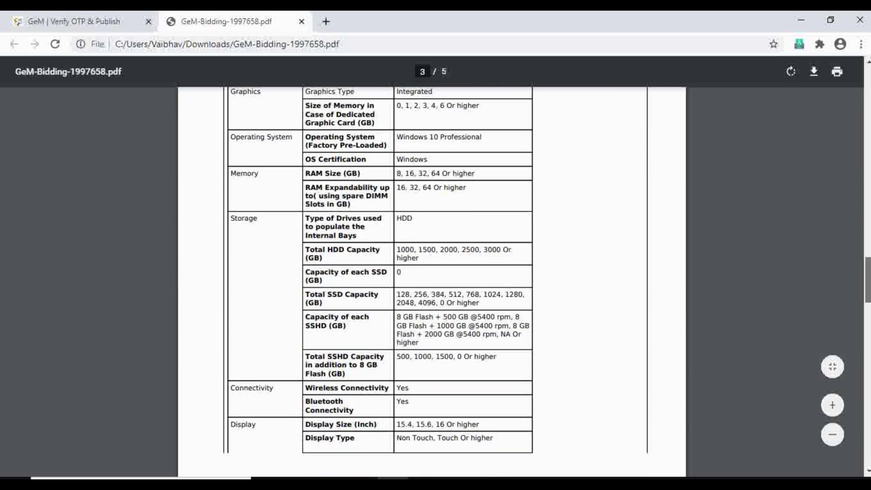
{"action": "scroll", "coordinate": [436, 282], "scroll_direction": "down", "scroll_amount": 3}
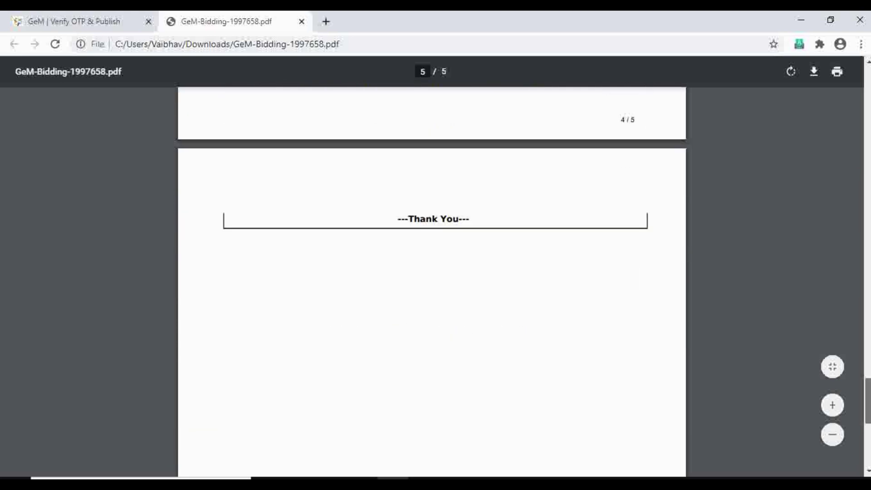
{"action": "left_click", "coordinate": [40, 19]}
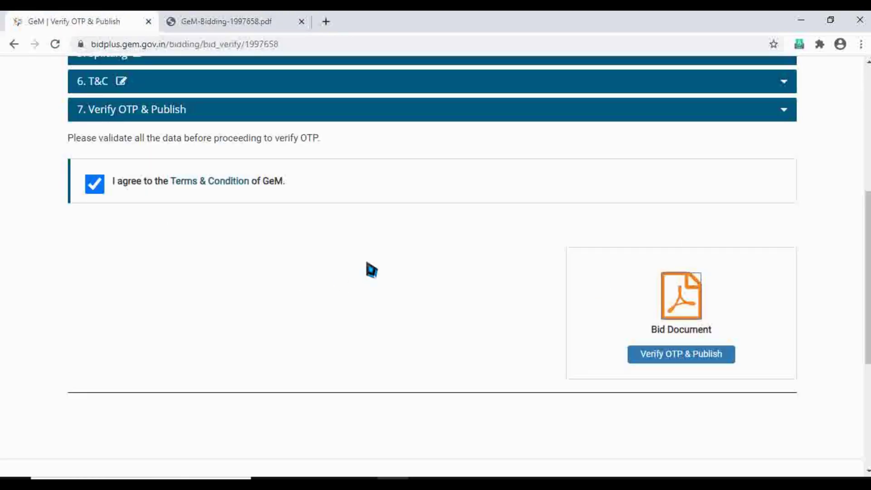